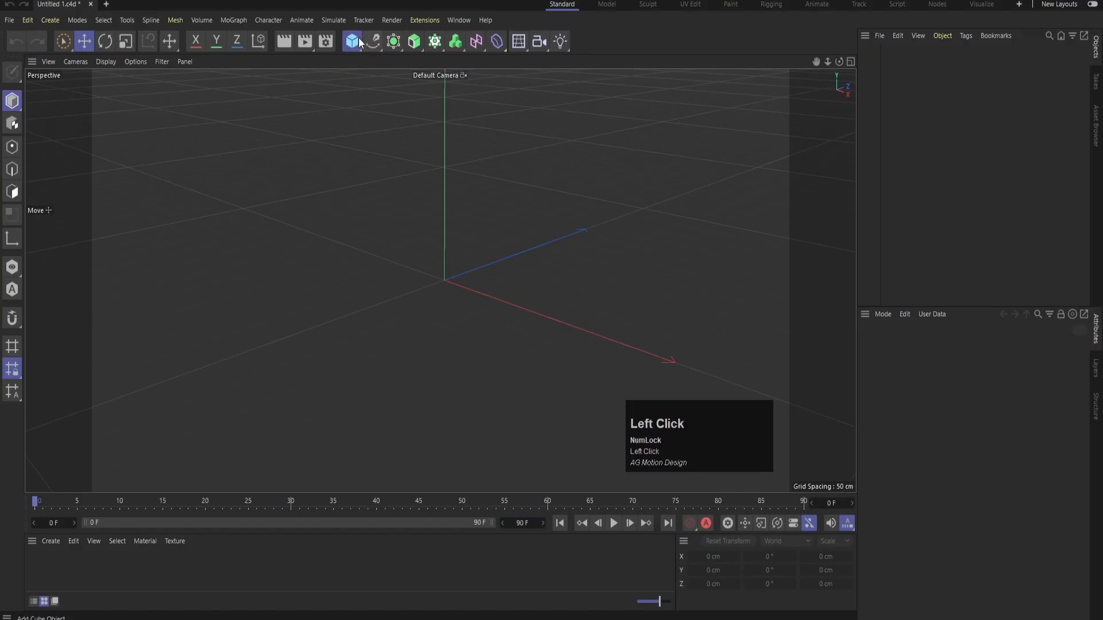
Step: Add a cylinder primitive to the scene and display the viewport with Quick Shading (Lines)
left_click(577, 59)
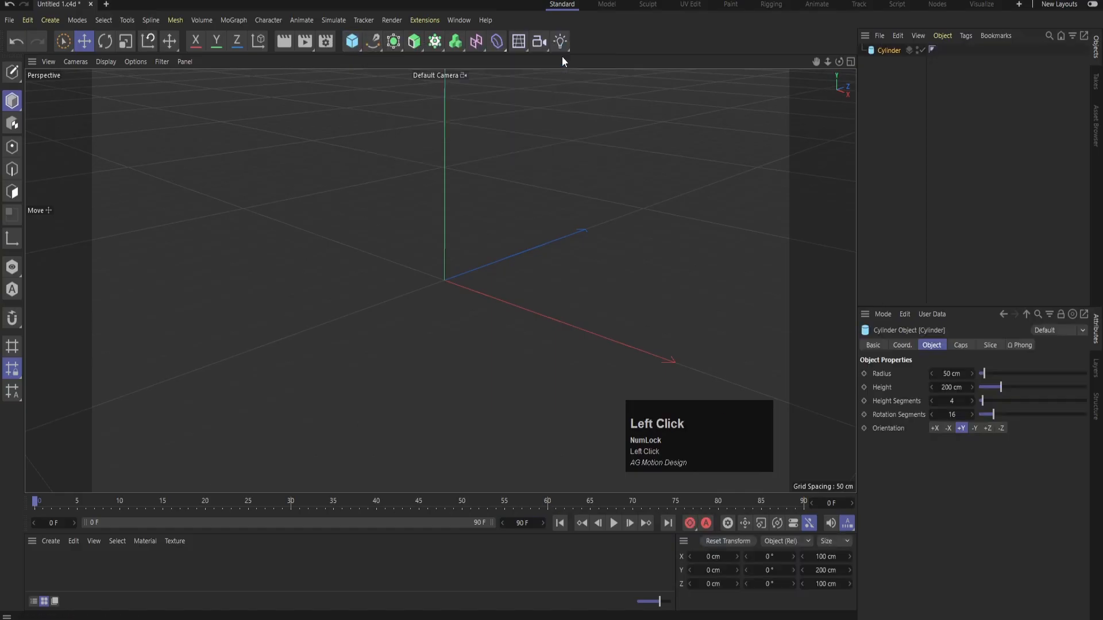
key("n")
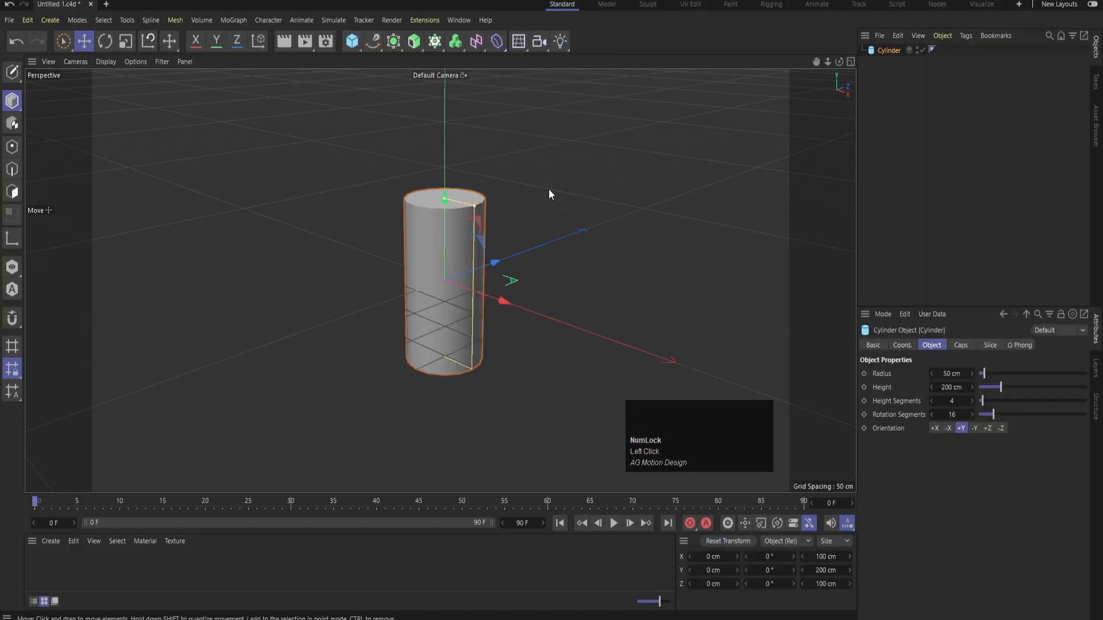
key("d")
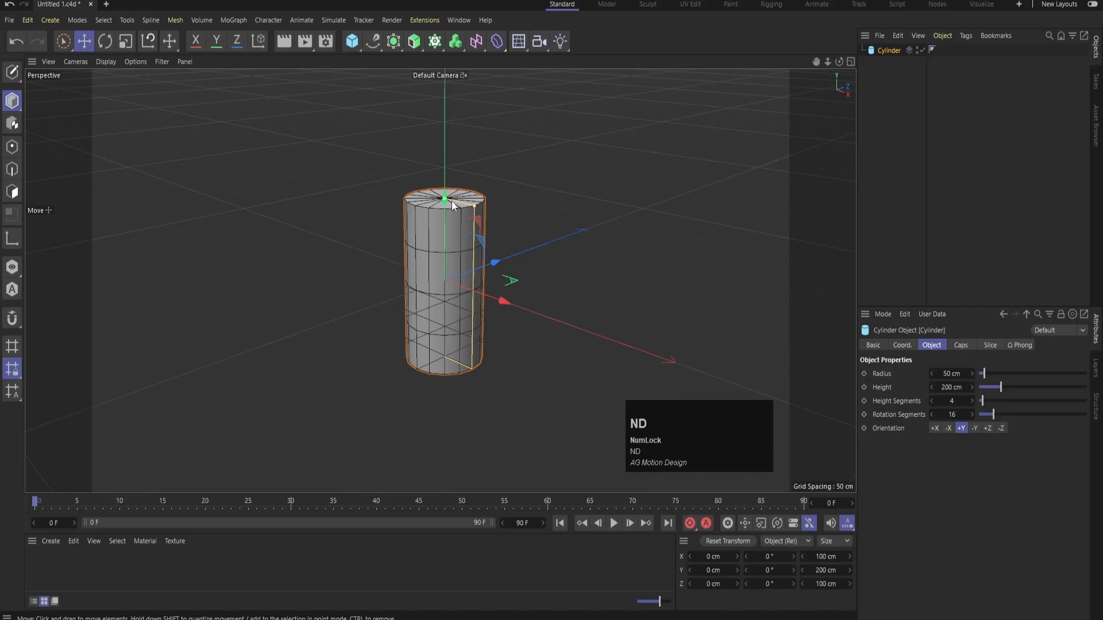
Step: Flatten the cylinder into a disc with a height of 10 cm and a radius of 100 cm
left_click_drag(446, 198, 445, 271)
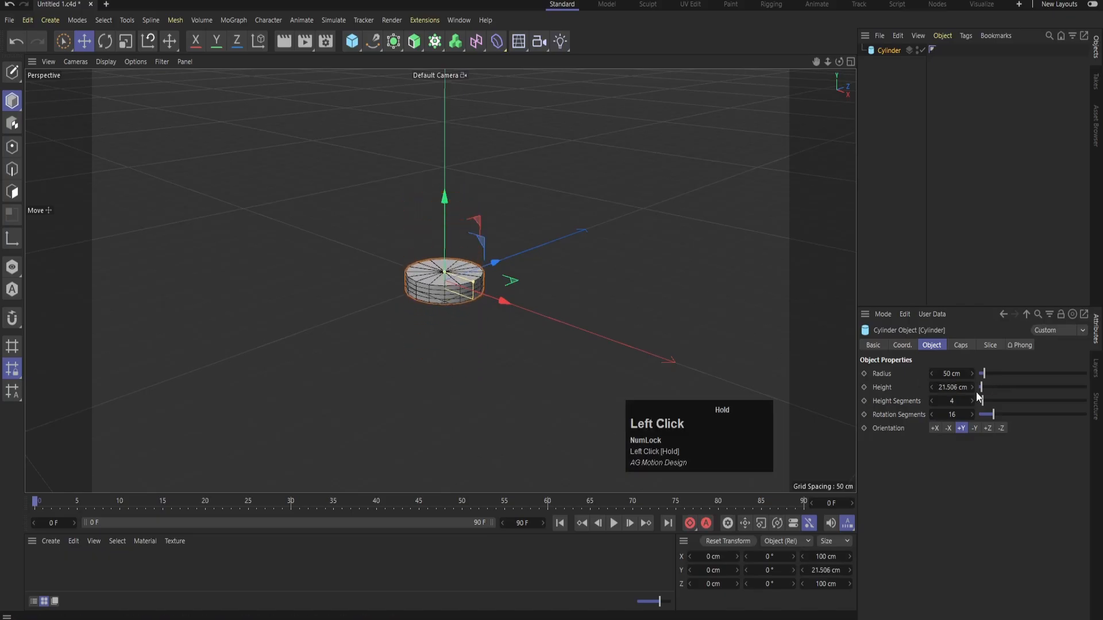
left_click(957, 387)
type("10")
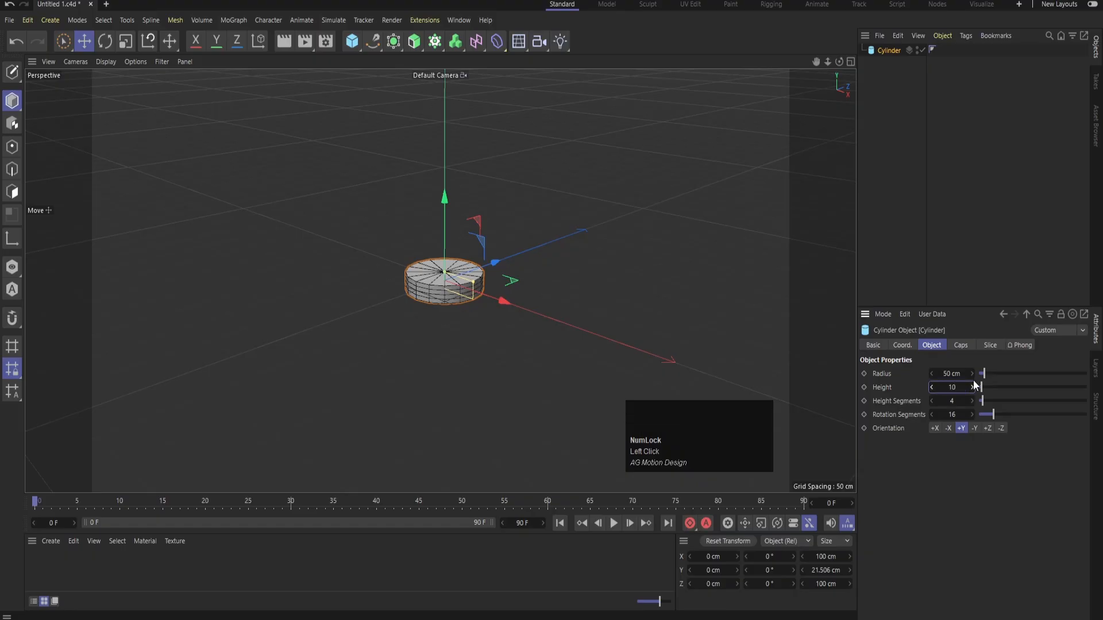
key("Return")
left_click(948, 372)
type("100")
key("Return")
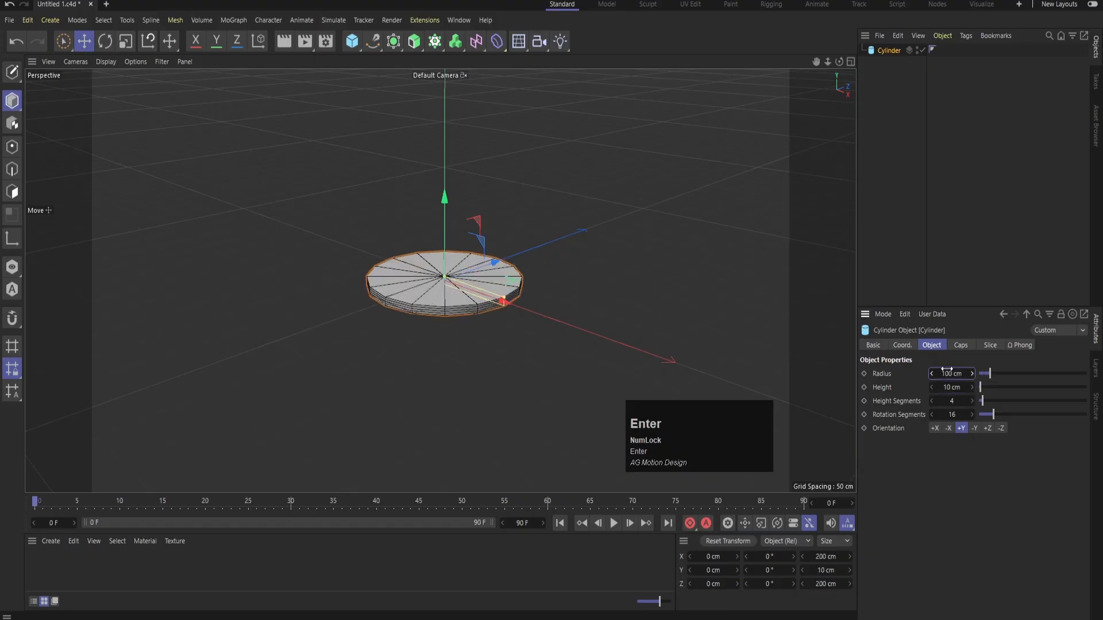
Step: Set the cylinder's height segments to 1 and its rotation segments to 50
left_click_drag(971, 402, 969, 402)
left_click(965, 401)
type("1")
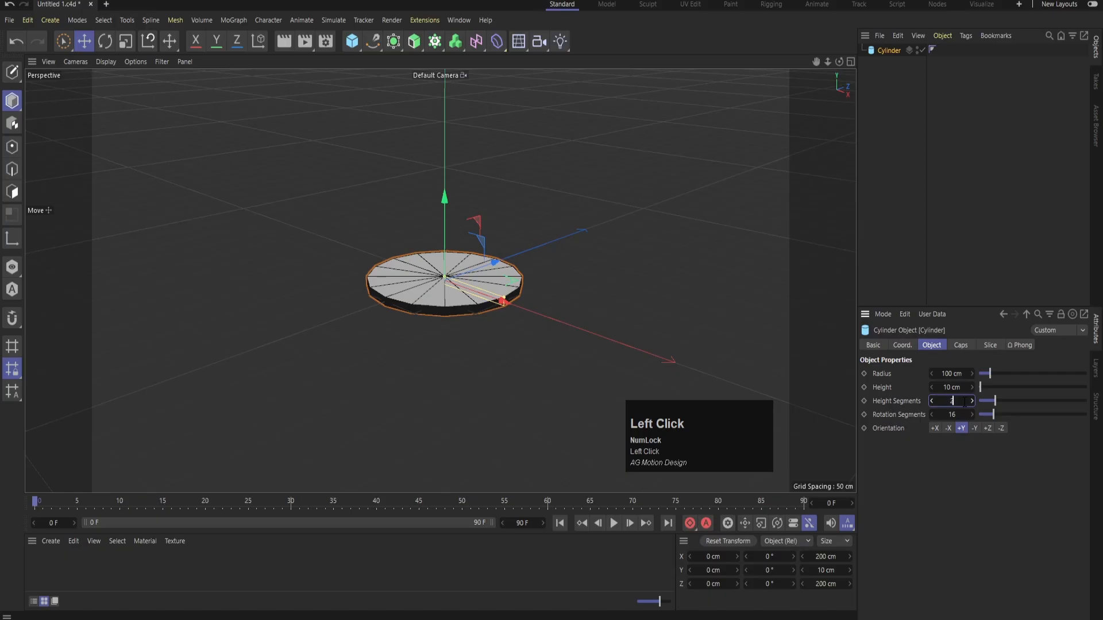
key("Return")
left_click(969, 402)
key("Return")
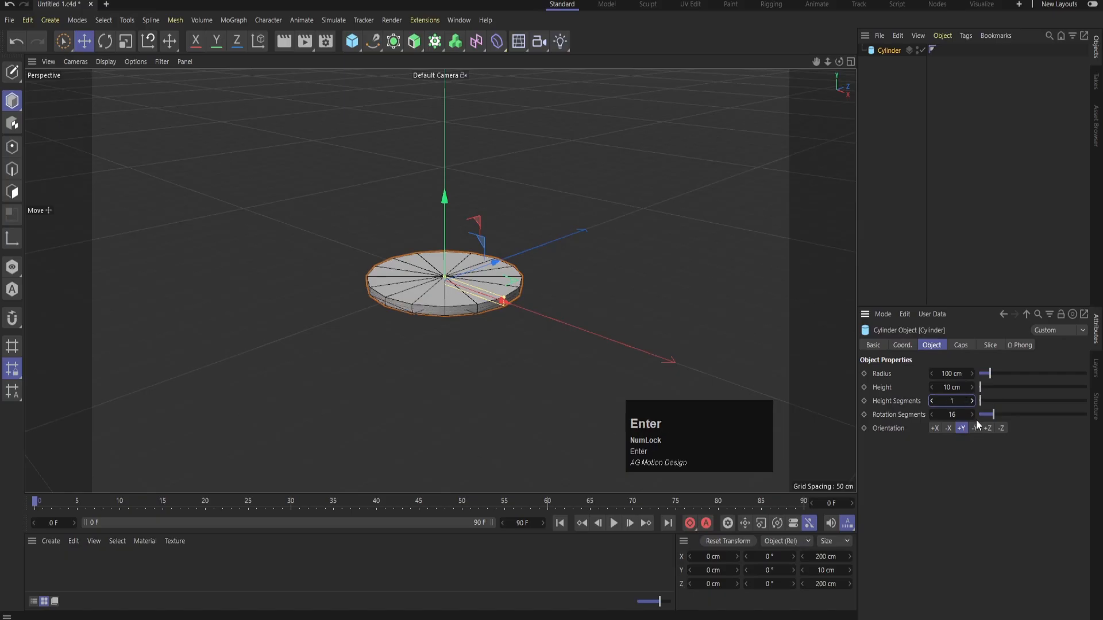
left_click_drag(972, 414, 961, 415)
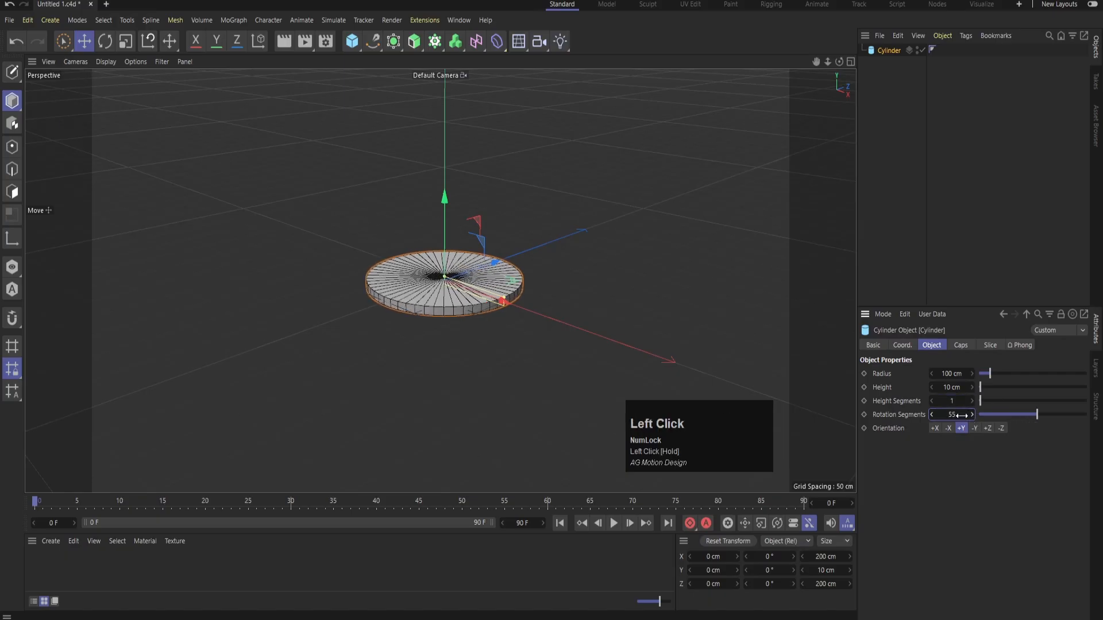
left_click(958, 415)
type("50")
key("Return")
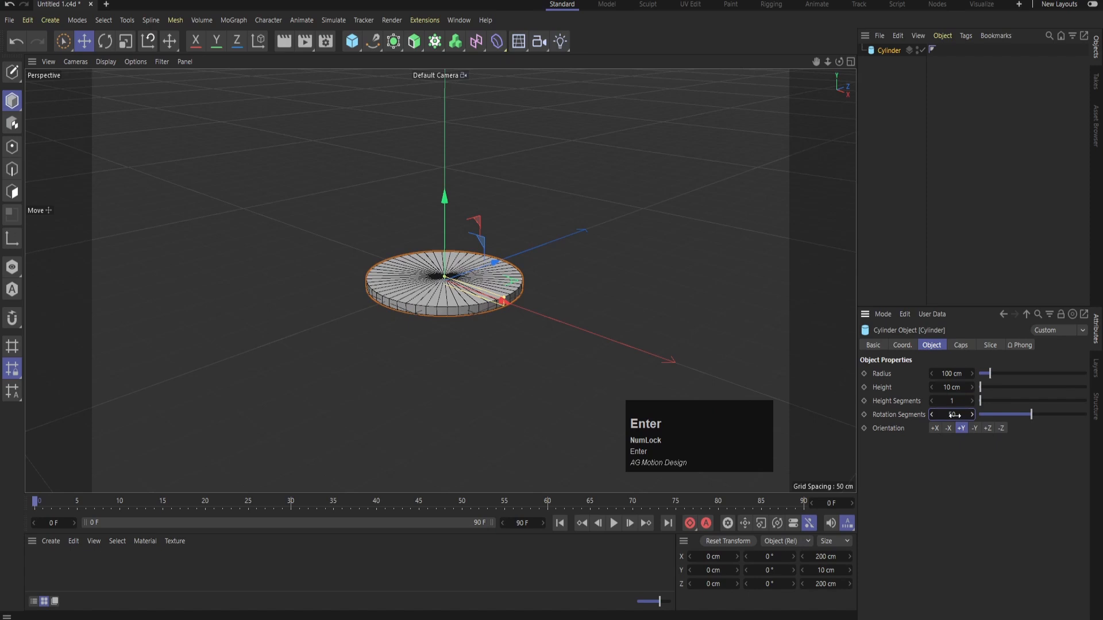
Step: Enable the fillet on the cylinder's caps and check the rounded edge with a viewport render
left_click(964, 345)
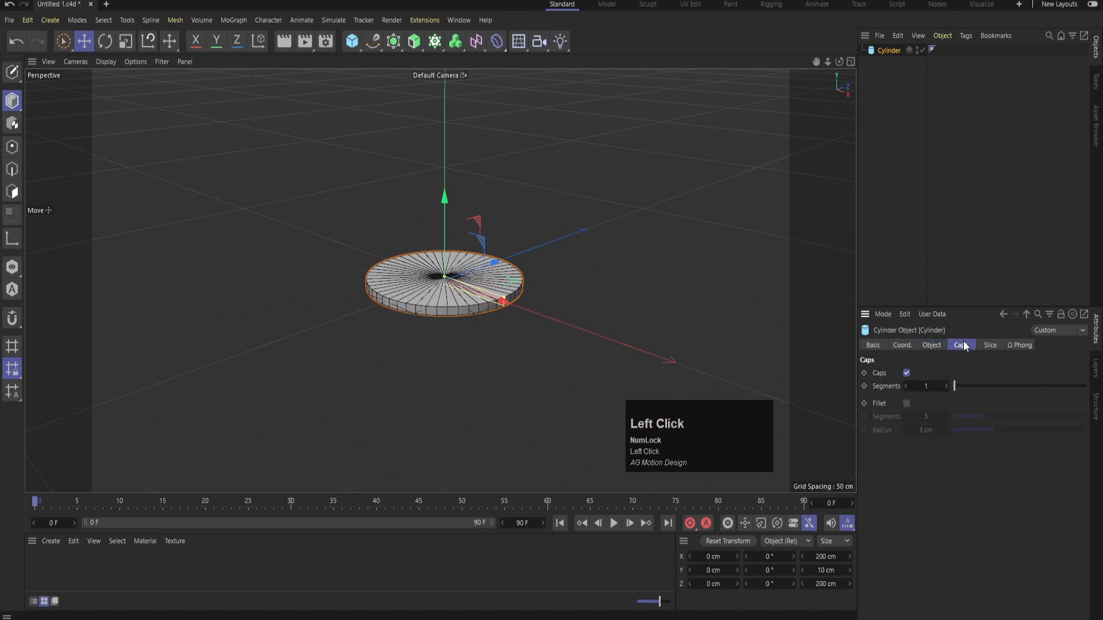
left_click(906, 403)
scroll(494, 315, "up", 3)
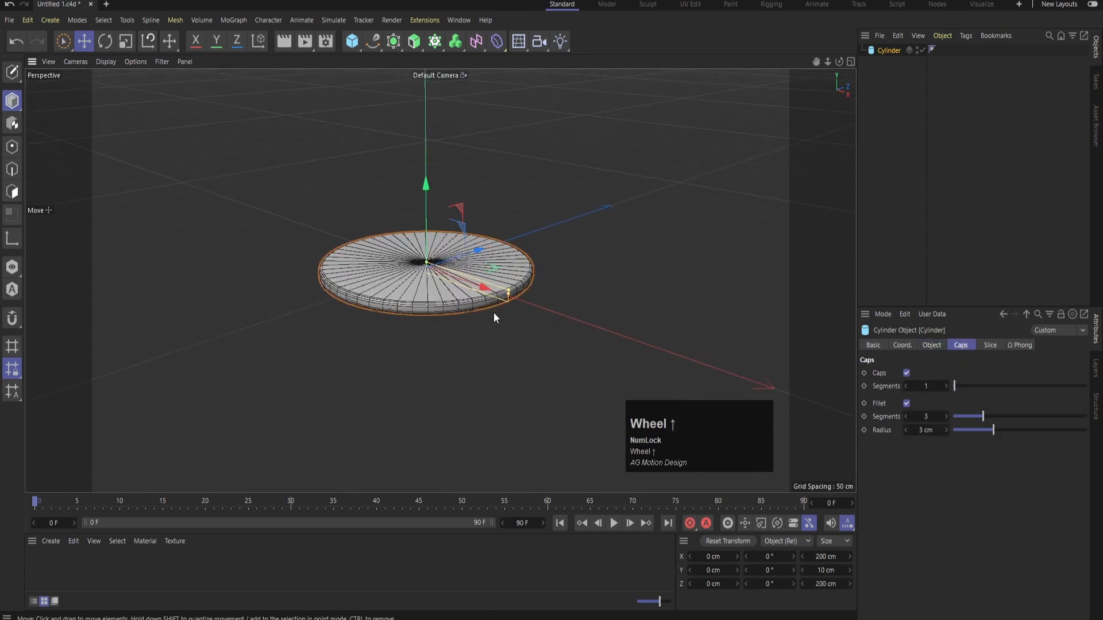
key("ctrl+r")
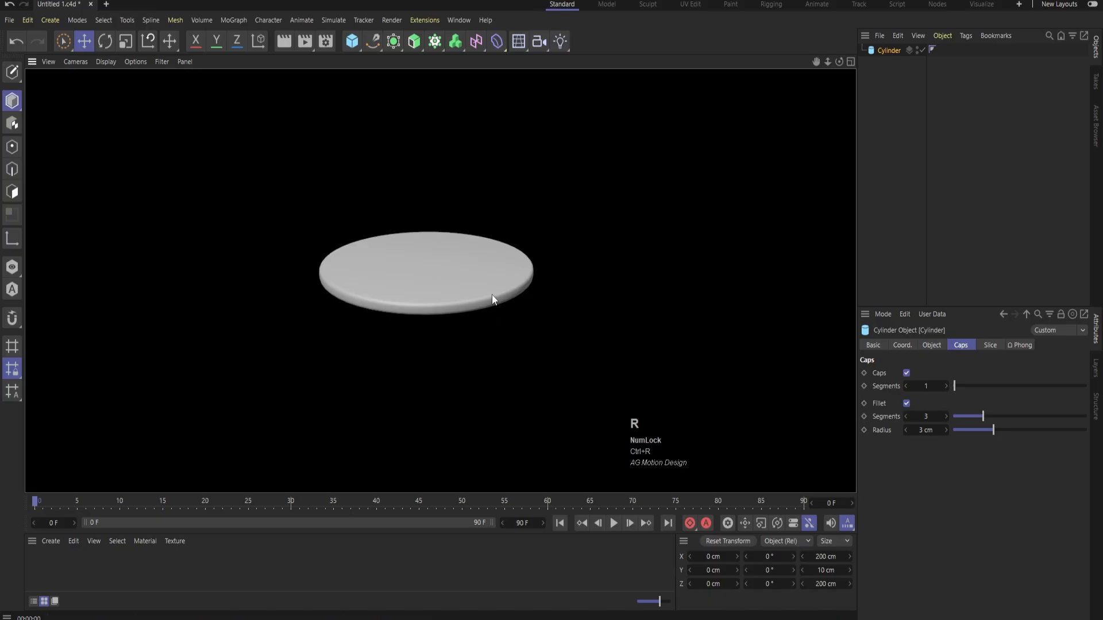
scroll(491, 295, "down", 2)
left_click(549, 164)
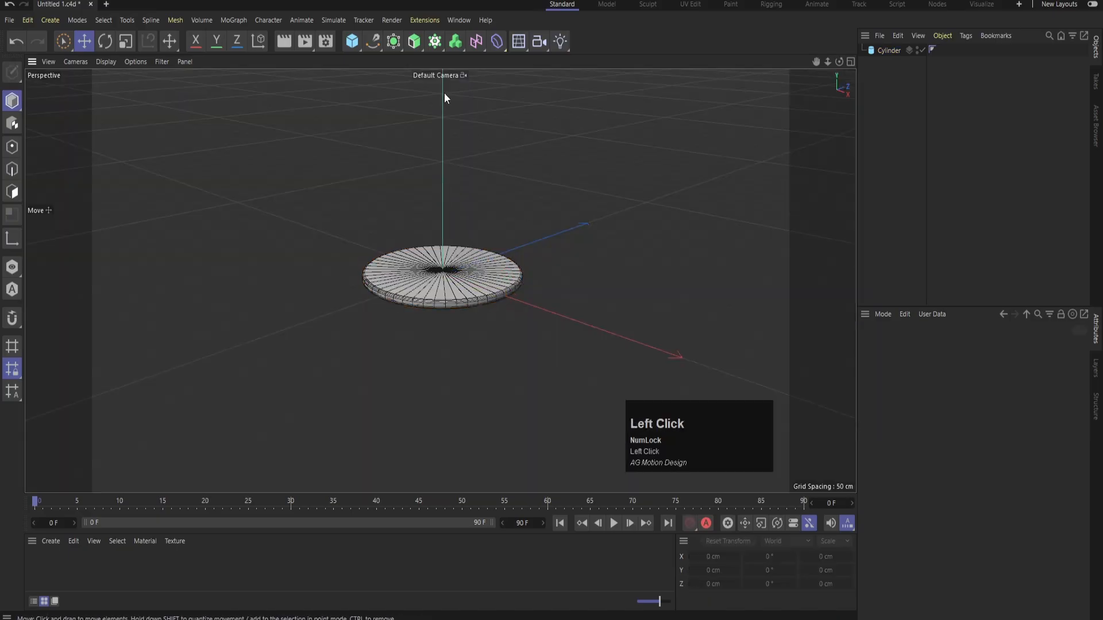
Step: Add a Cloner and make the cylinder its child
left_click(434, 44)
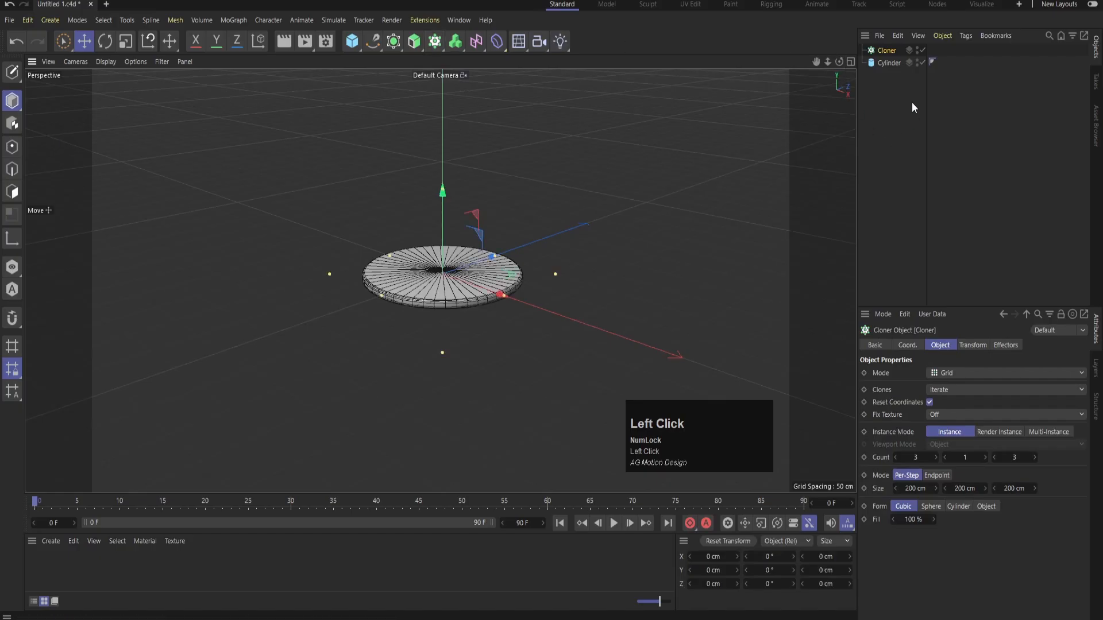
left_click(888, 63)
left_click_drag(885, 61, 881, 50)
left_click(881, 50)
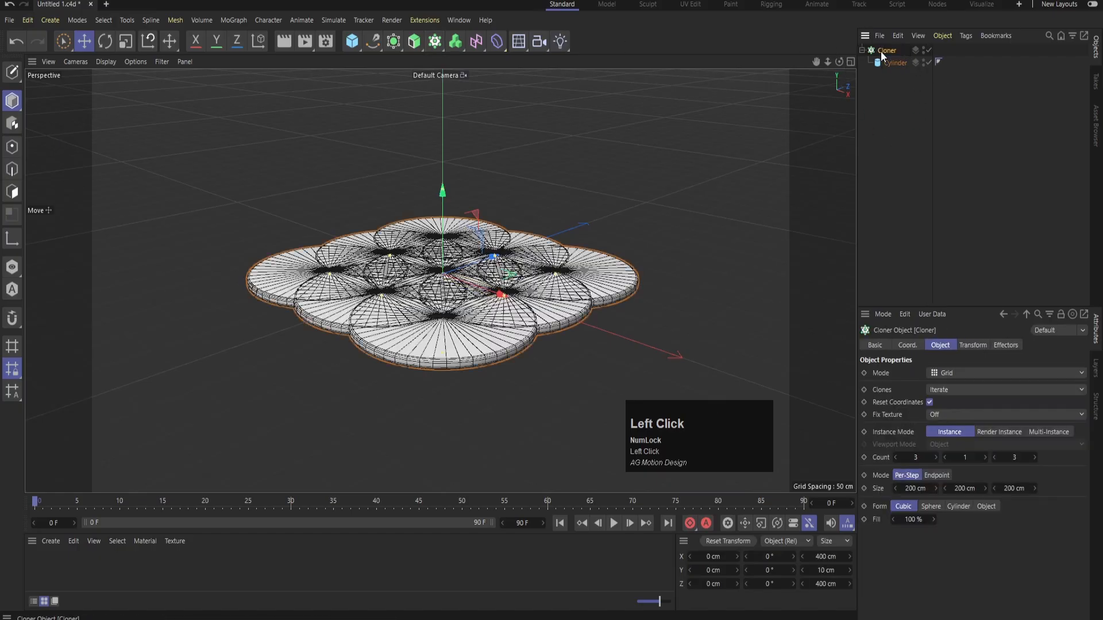
Step: Switch the cloner to Radial mode and enlarge its radius to 179 cm
left_click(941, 373)
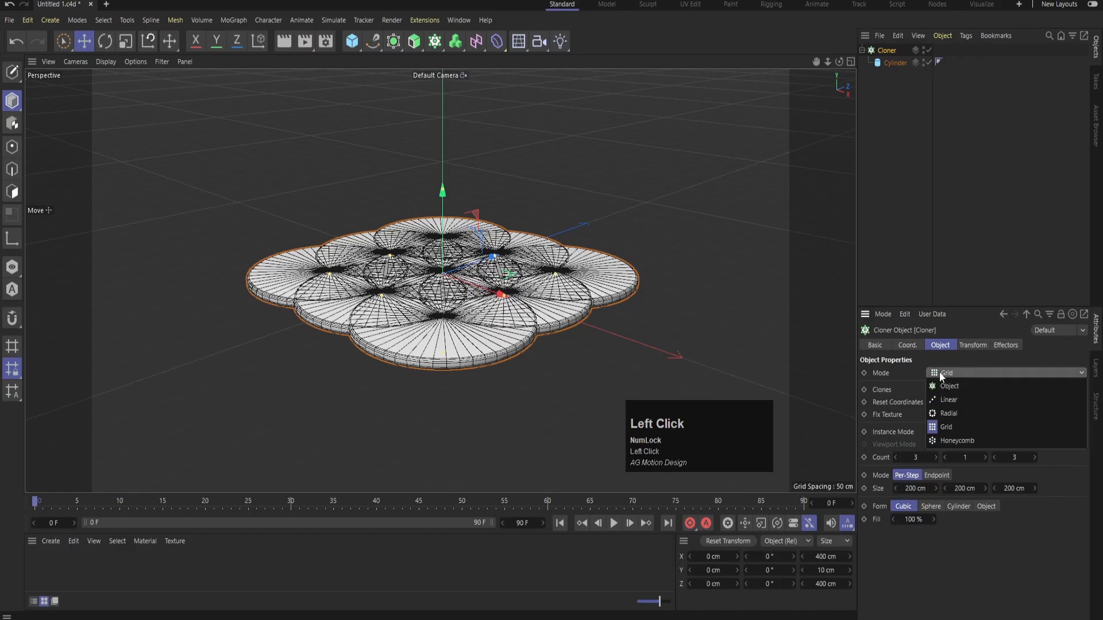
left_click(940, 415)
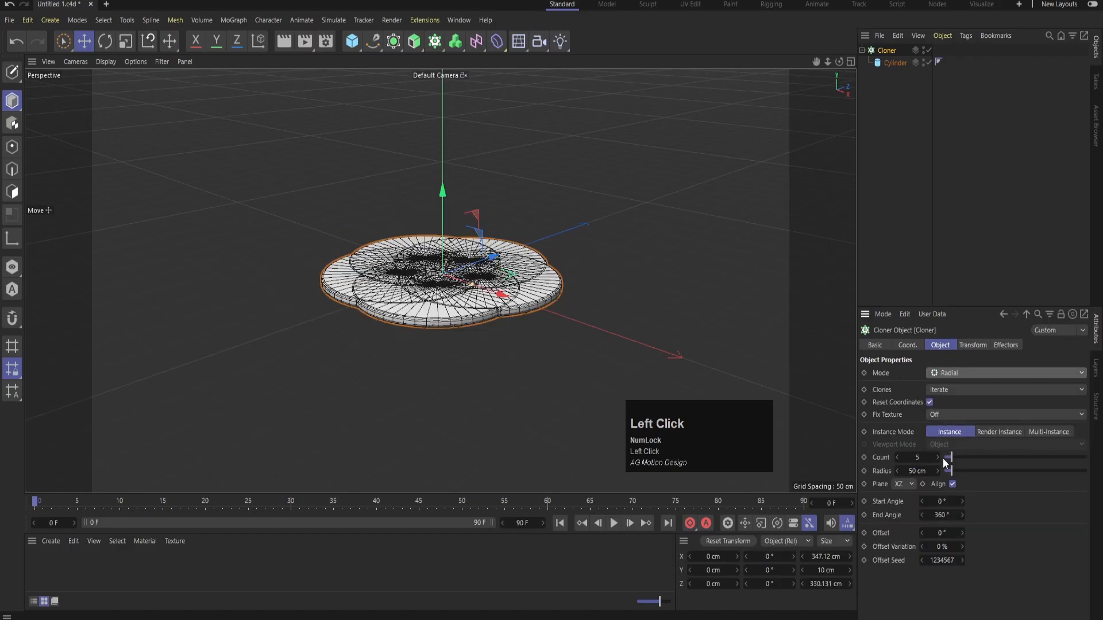
left_click_drag(952, 474, 970, 475)
Step: Try the ZY and XY planes for the radial cloner and undo both changes
left_click(911, 487)
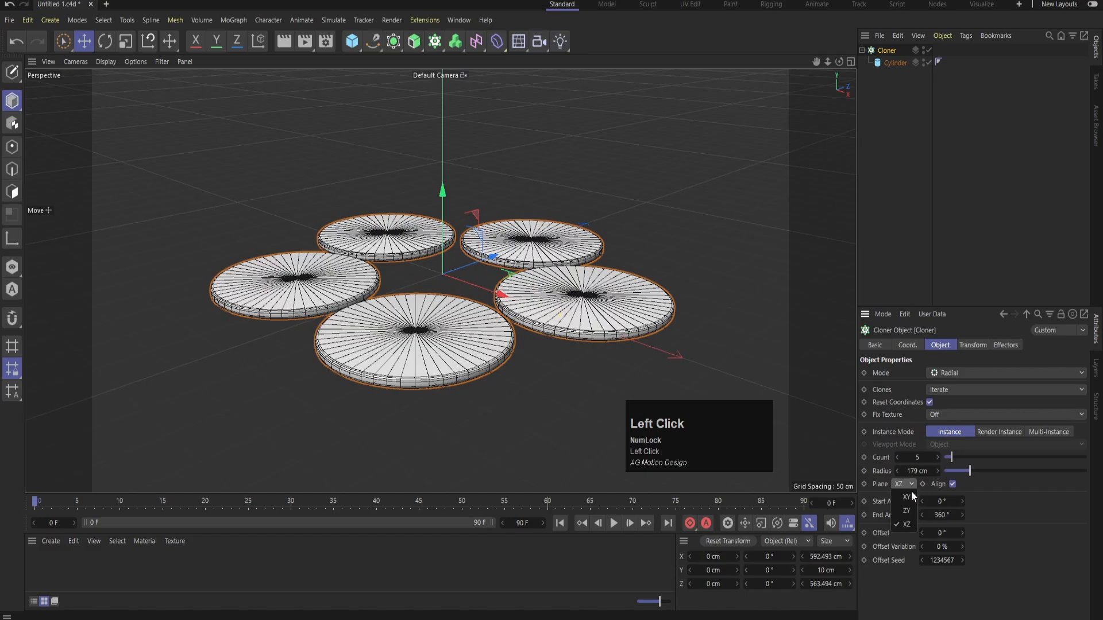
left_click(906, 507)
left_click(906, 487)
left_click(907, 501)
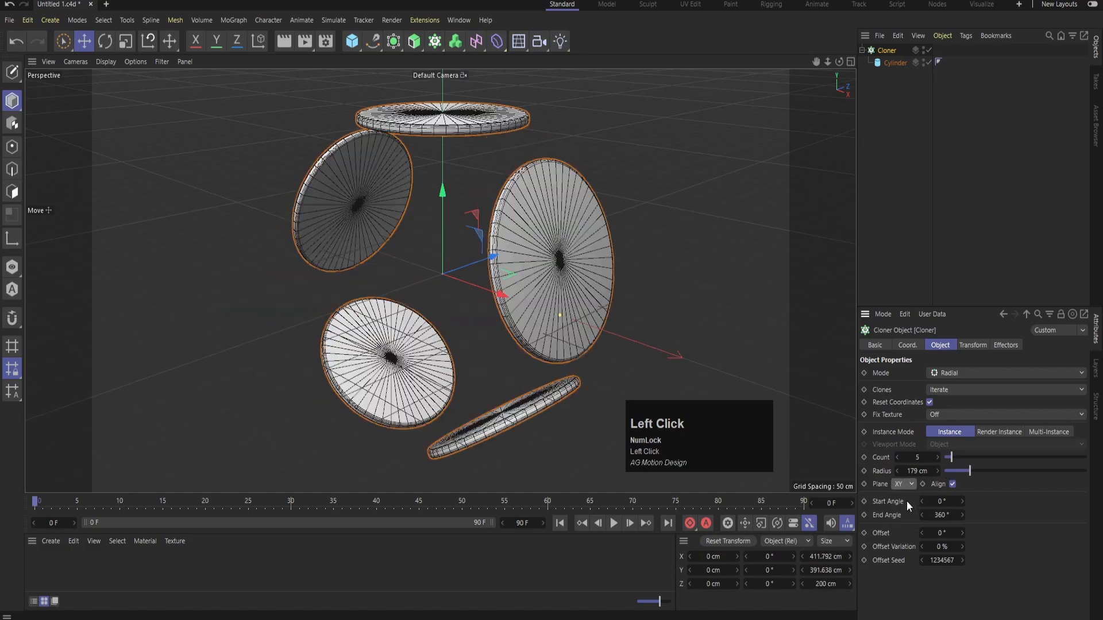
key("ctrl+z")
key("ctrl+z")
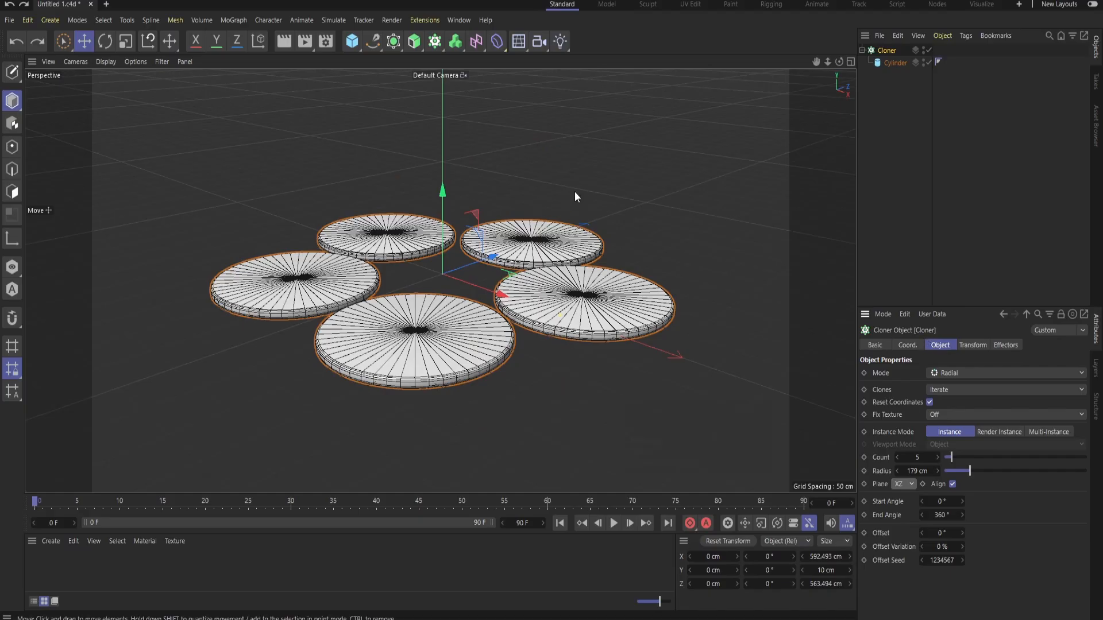
Step: Set the clones' bank rotation (R.B) to 90° in the cloner's transform settings so the discs stand upright
middle_click(501, 215)
middle_click(247, 164)
left_click_drag(368, 235, 410, 305, "alt")
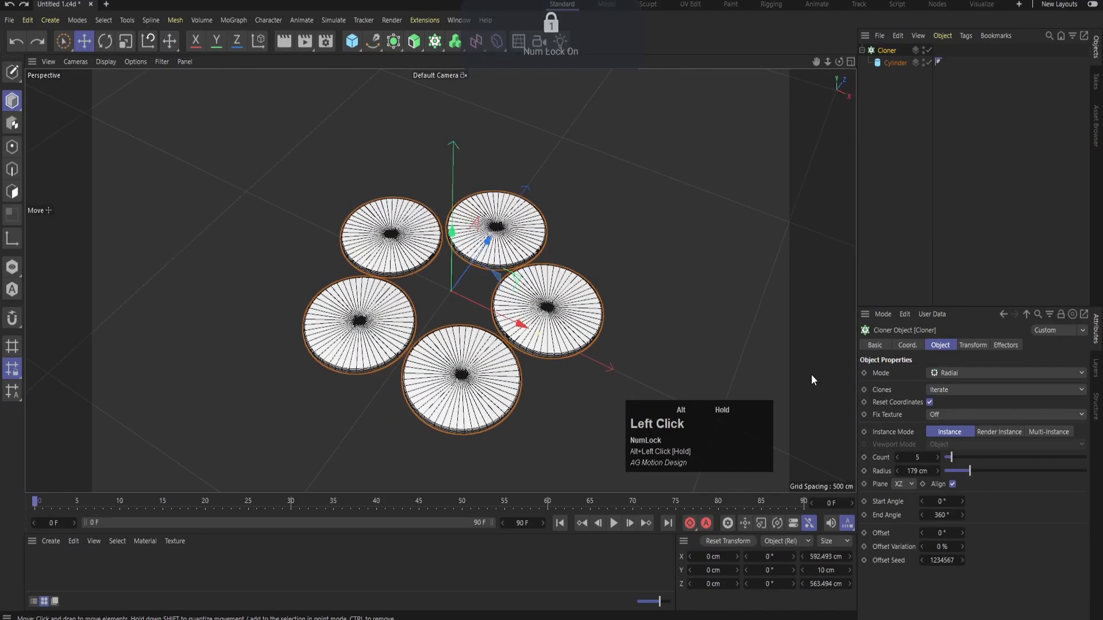
left_click(977, 345)
left_click(987, 418)
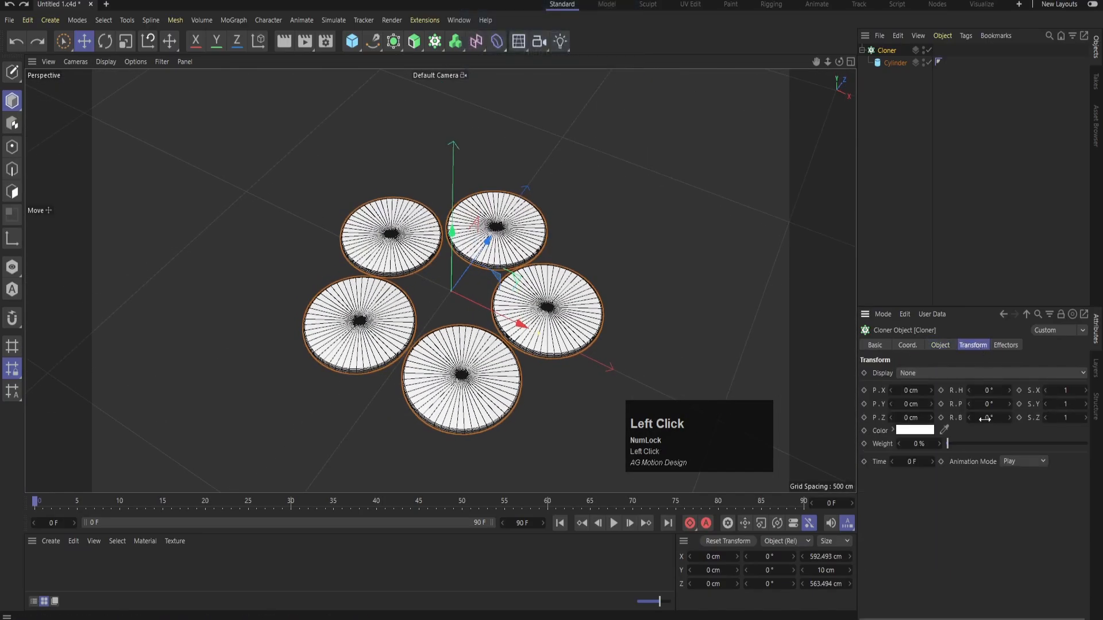
type("8")
key("Return")
left_click_drag(987, 418, 986, 418)
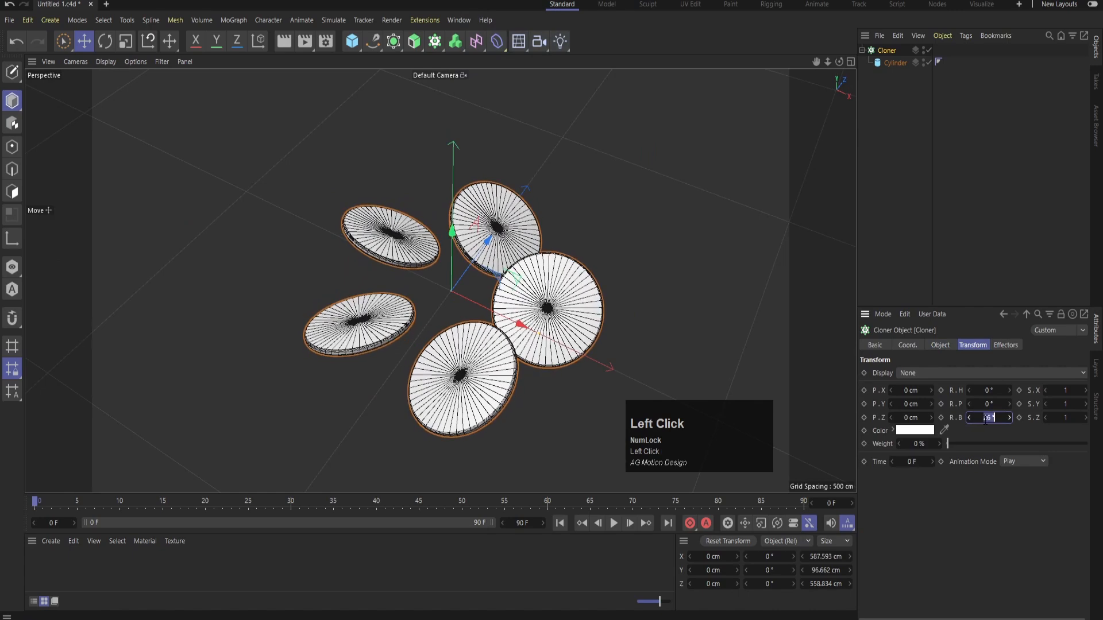
type("90")
key("Return")
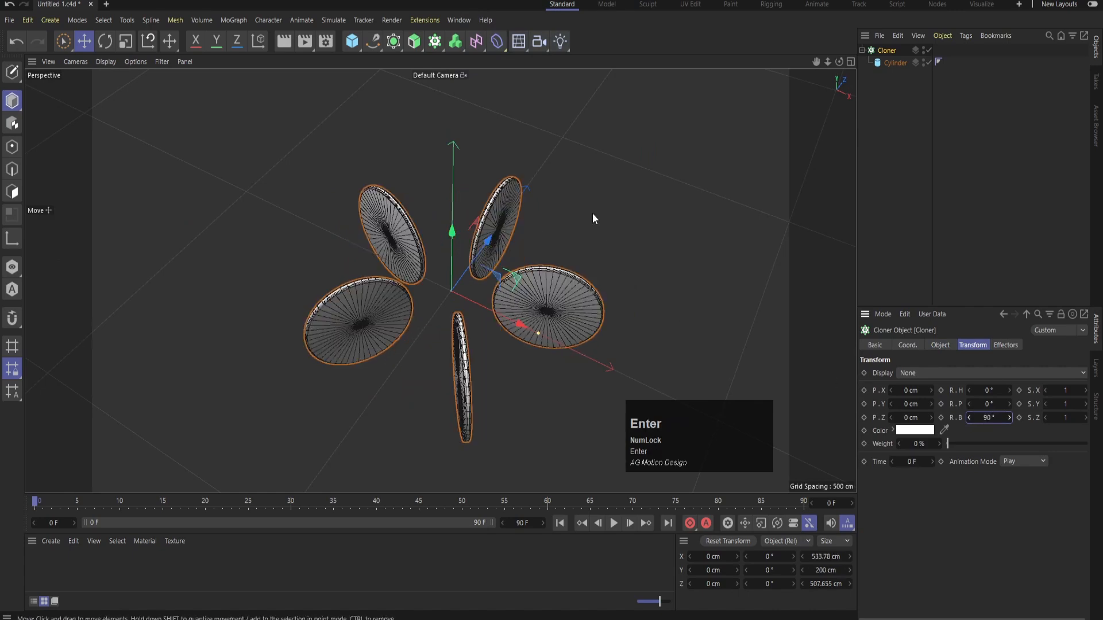
Step: Add a camera to the scene and make it the active view
left_click_drag(475, 252, 547, 75, "alt")
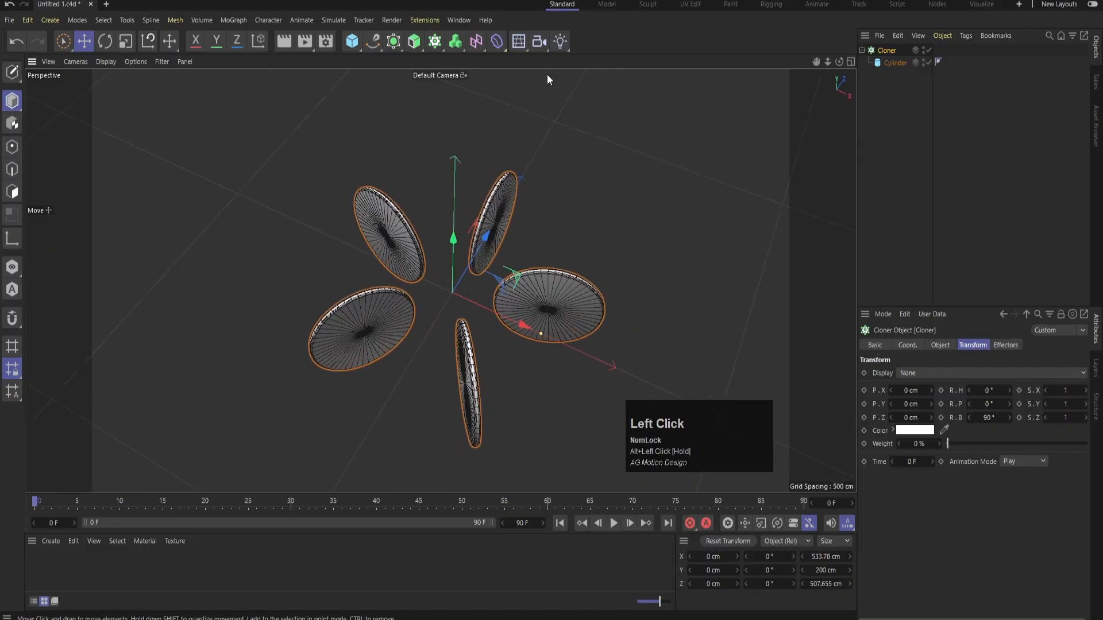
left_click_drag(566, 168, 569, 138, "alt")
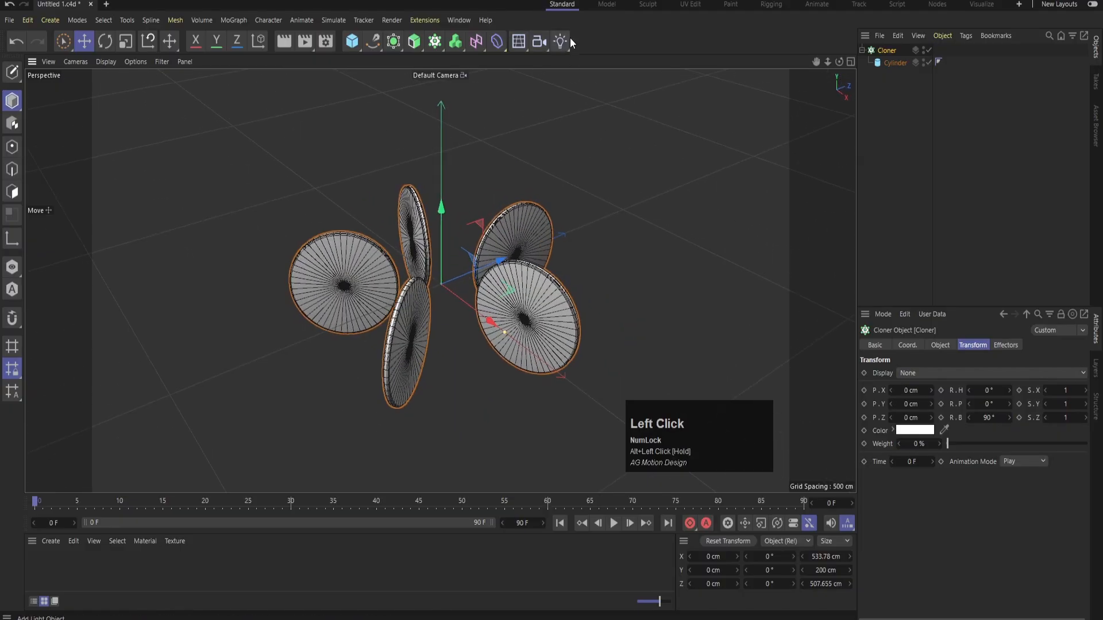
left_click(538, 47)
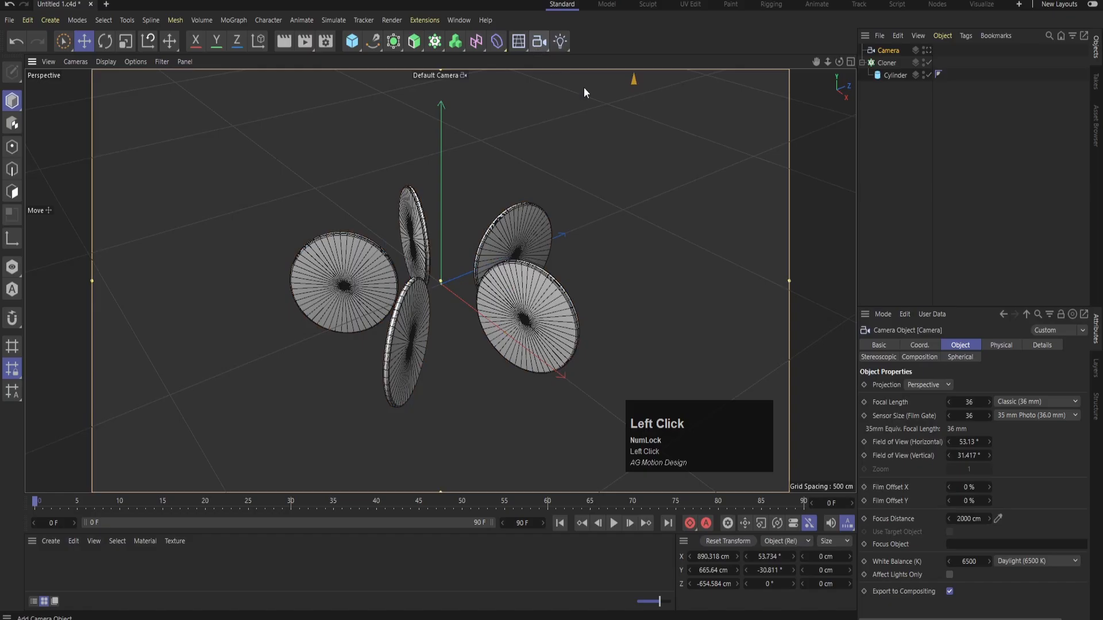
left_click(927, 51)
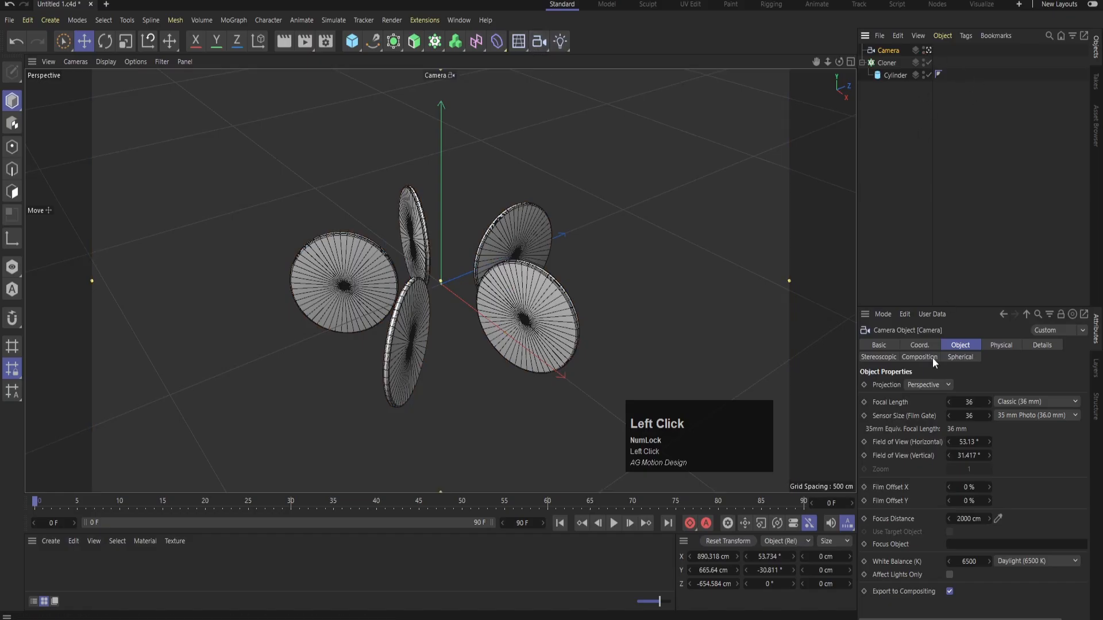
Step: Set the camera's heading and pitch rotation to 0°
left_click(920, 345)
double_click(983, 386)
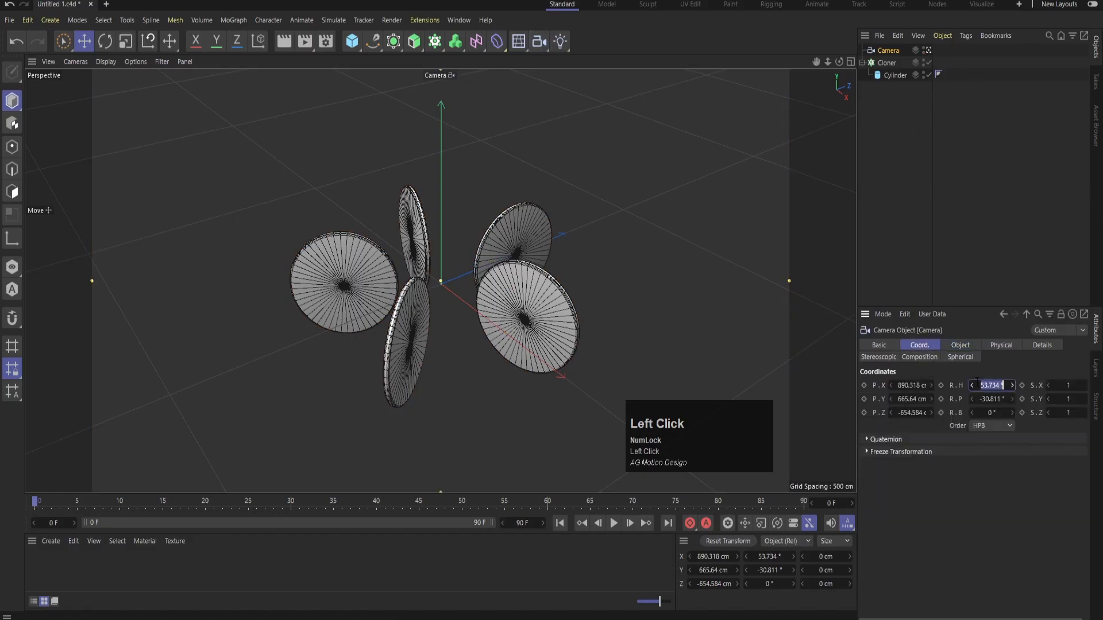
type("0")
double_click(984, 410)
double_click(984, 400)
type("0")
Step: Set the camera's X, Y and Z position to 0 cm, placing it at the world origin
double_click(911, 398)
type("0")
double_click(911, 385)
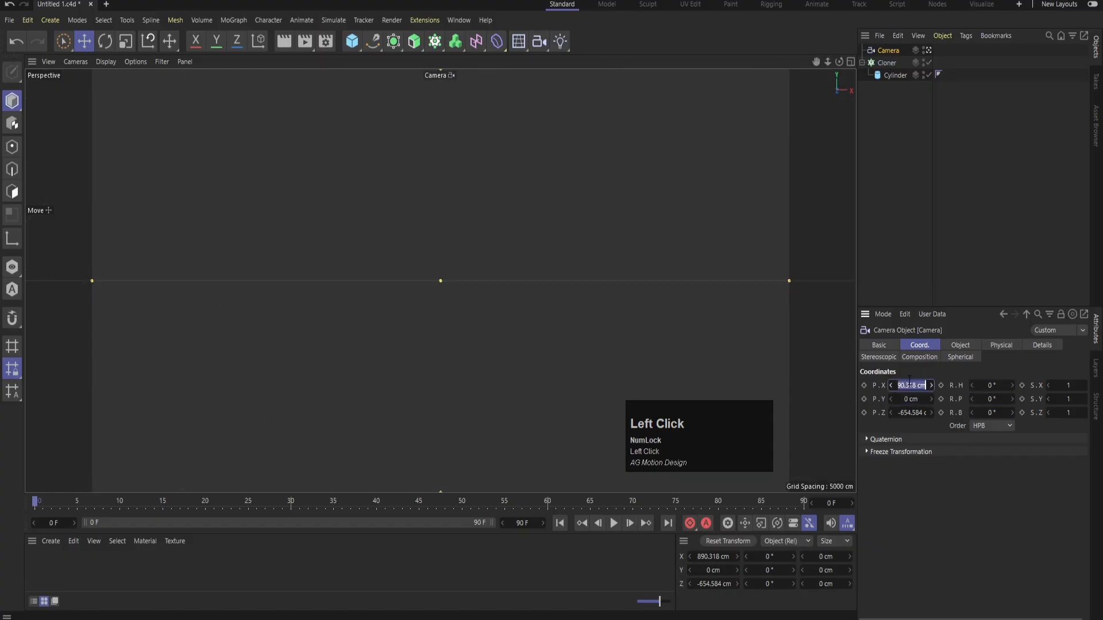
type("0")
key("Return")
double_click(910, 413)
type("0")
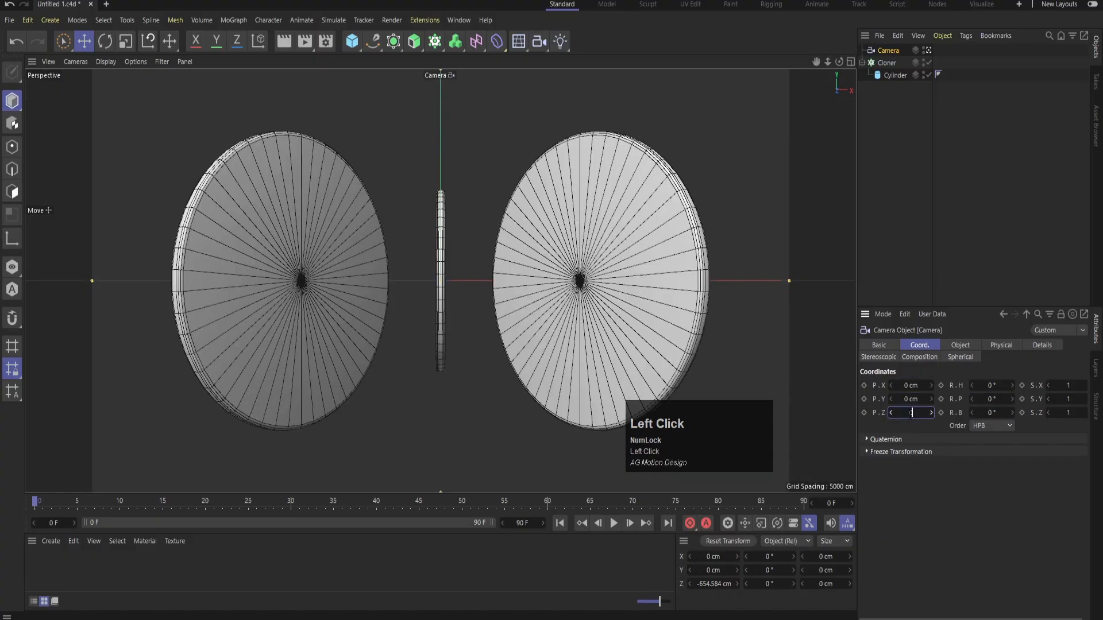
key("Return")
Step: Show the Right view at full size and activate the Rotate tool
middle_click(625, 299)
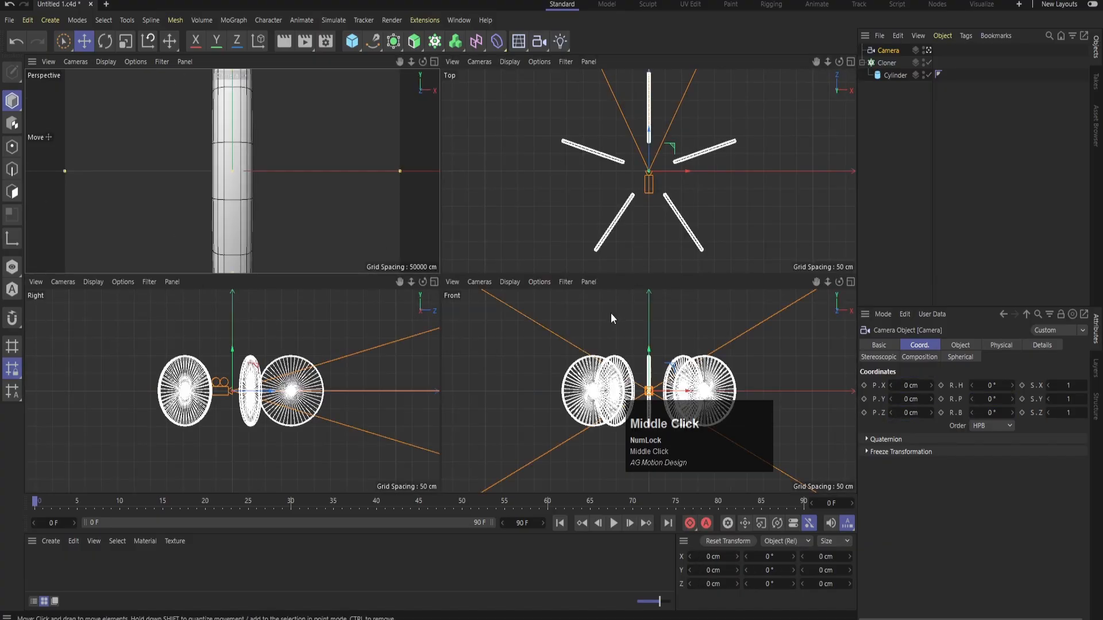
middle_click(611, 312)
middle_click(474, 303)
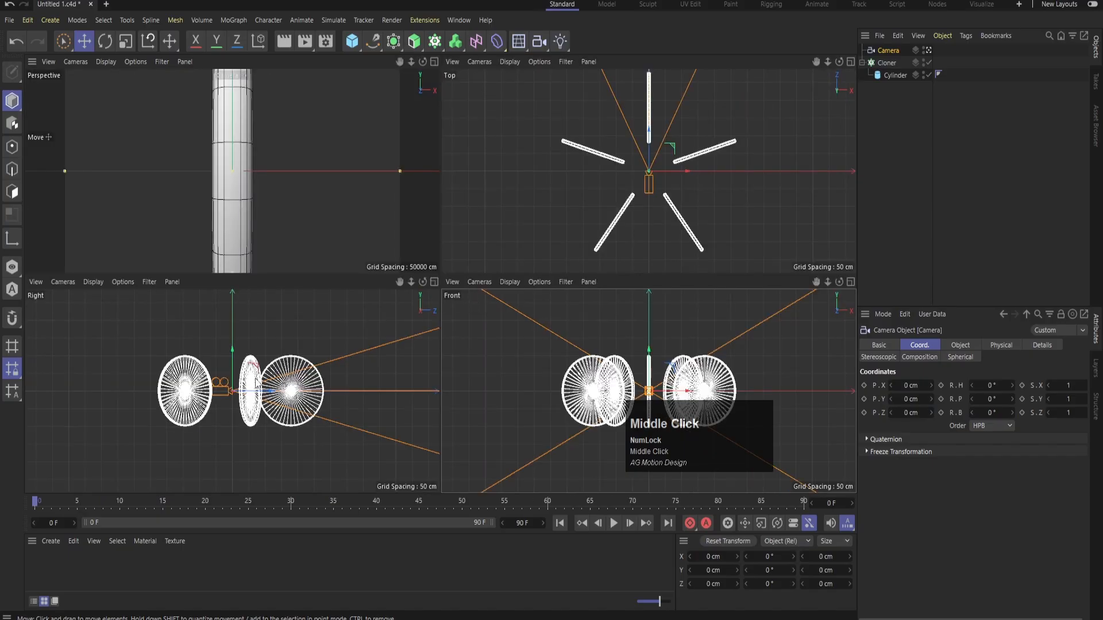
middle_click(256, 383)
key("r")
left_click(454, 235)
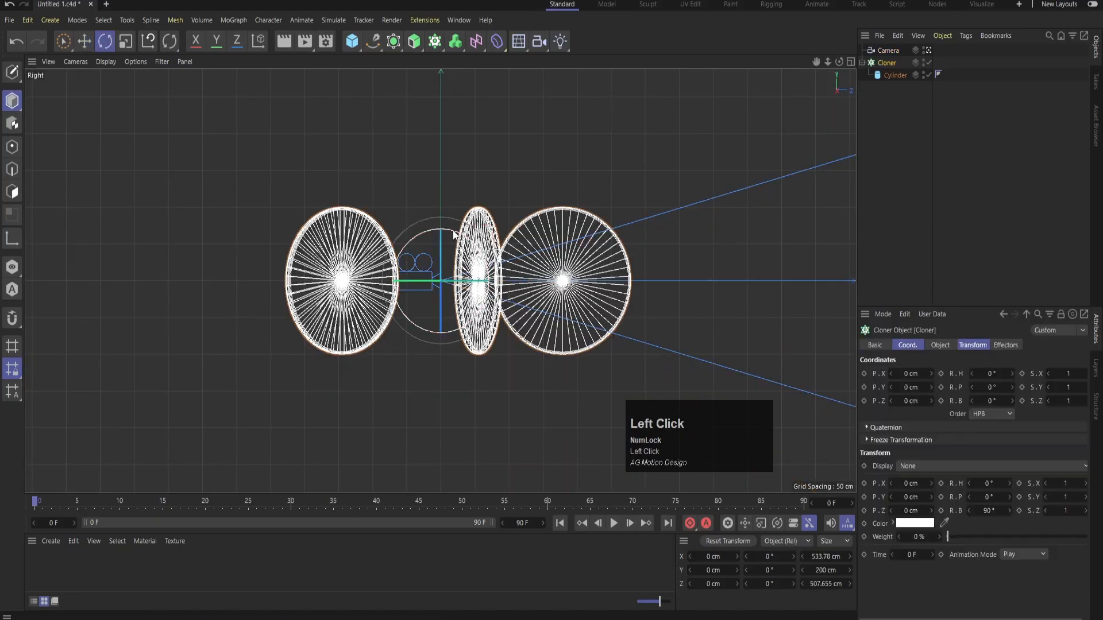
left_click_drag(453, 234, 491, 275, "shift")
key("ctrl+z")
Step: Rotate the camera to a pitch of -90° in the side view so it looks straight down
left_click(897, 92)
left_click(888, 50)
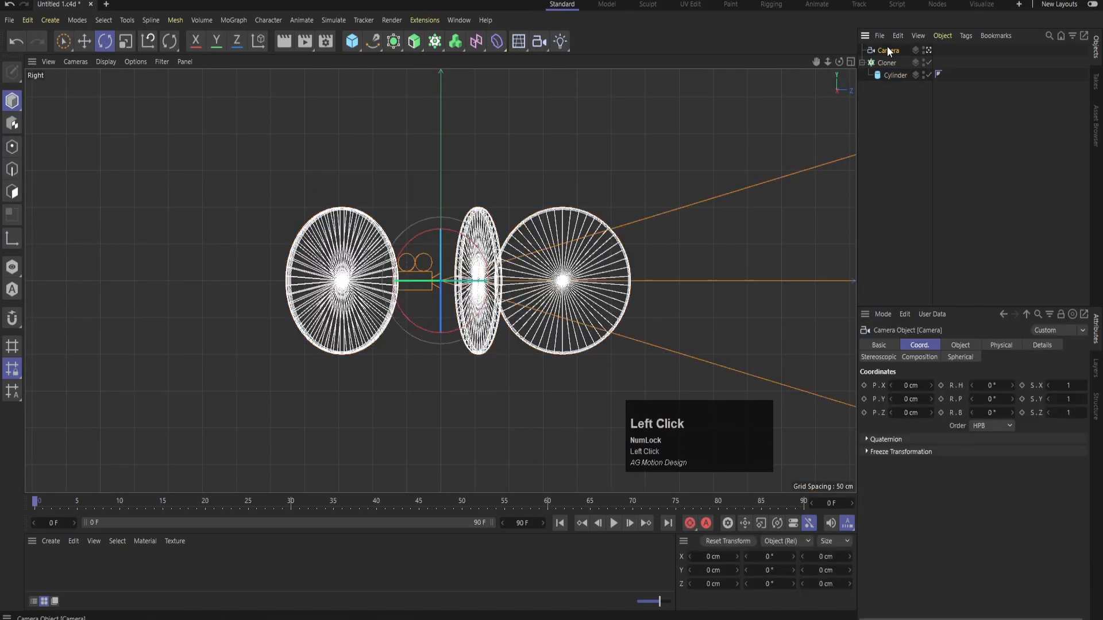
left_click_drag(443, 228, 479, 284, "shift")
Step: Raise the camera above the discs to about Y 1206 cm and return to the camera view
scroll(425, 353, "down", 5)
key("e")
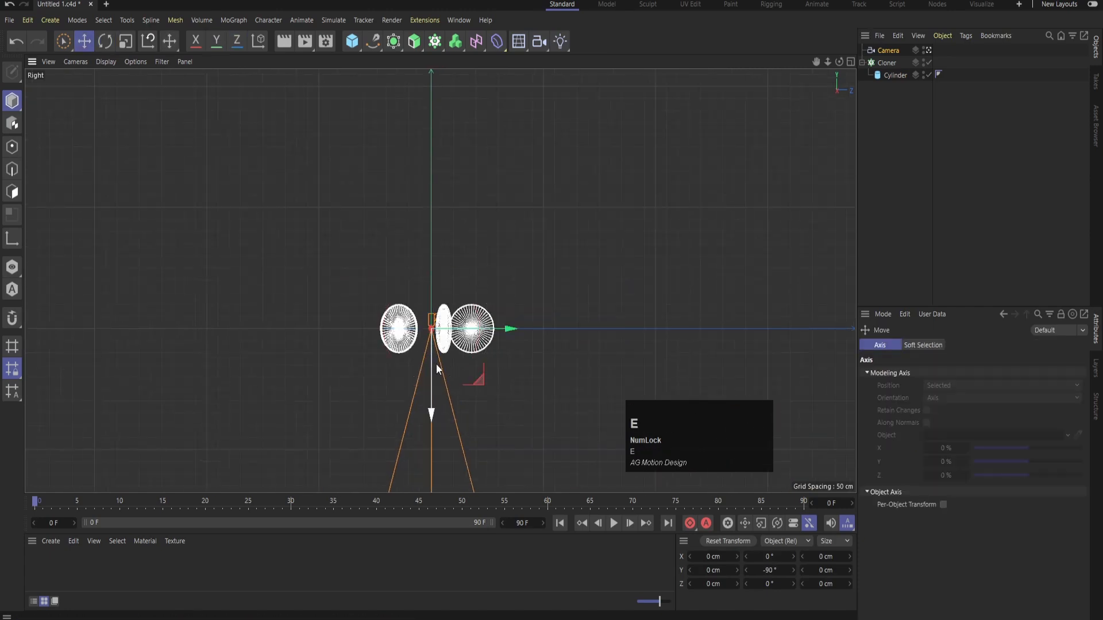
left_click_drag(432, 412, 435, 121)
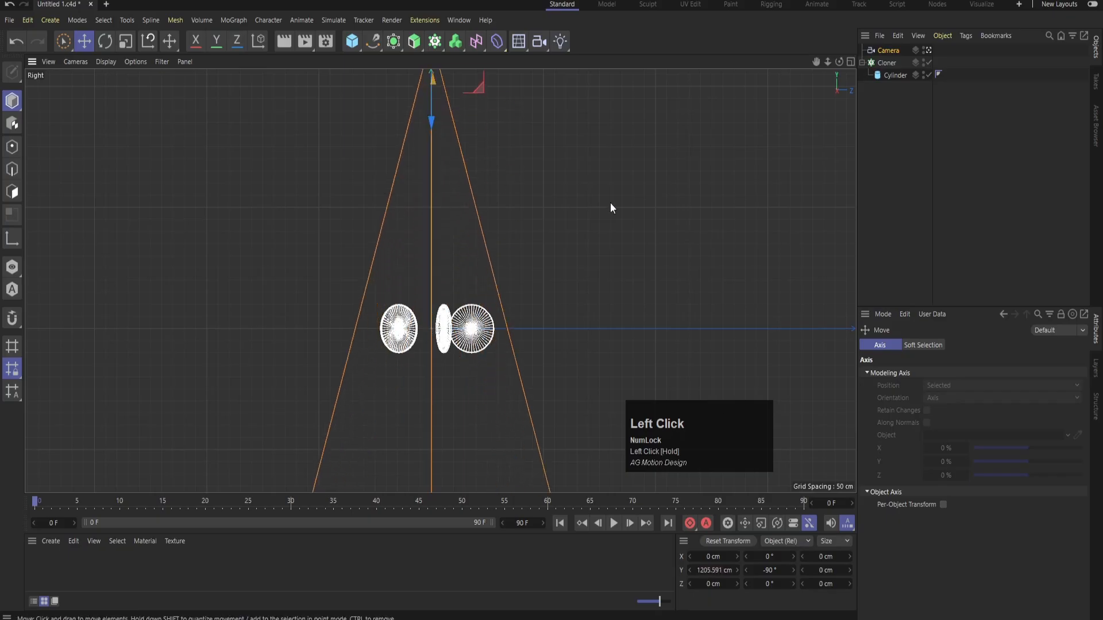
middle_click(610, 204)
middle_click(273, 171)
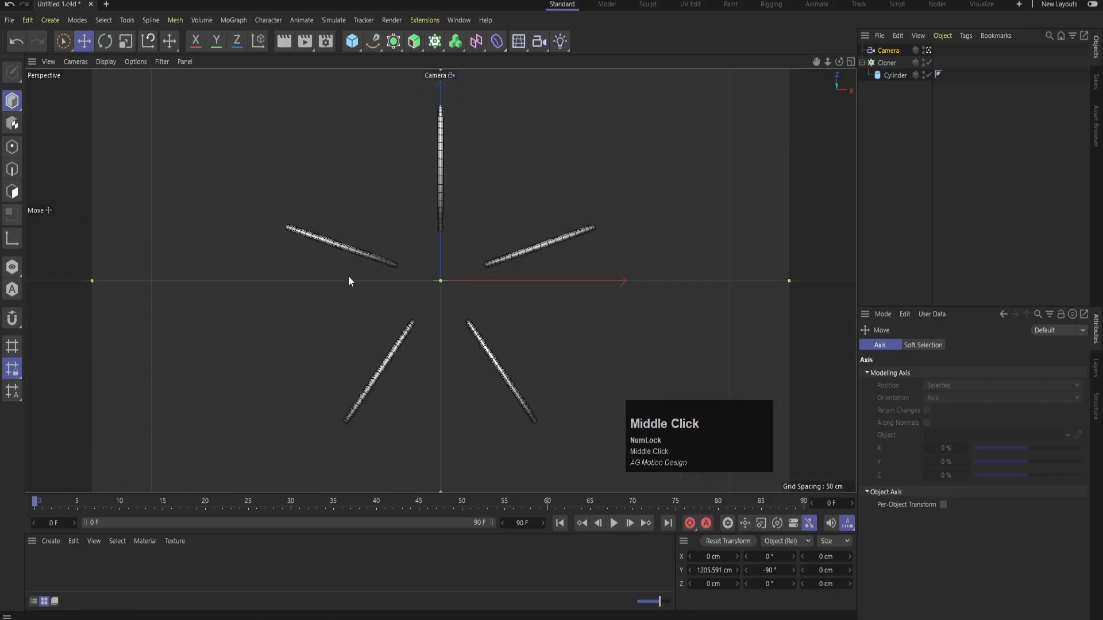
Step: Set the clones' bank rotation (R.B) to 40° in the cloner's transform settings
left_click(889, 63)
left_click(975, 345)
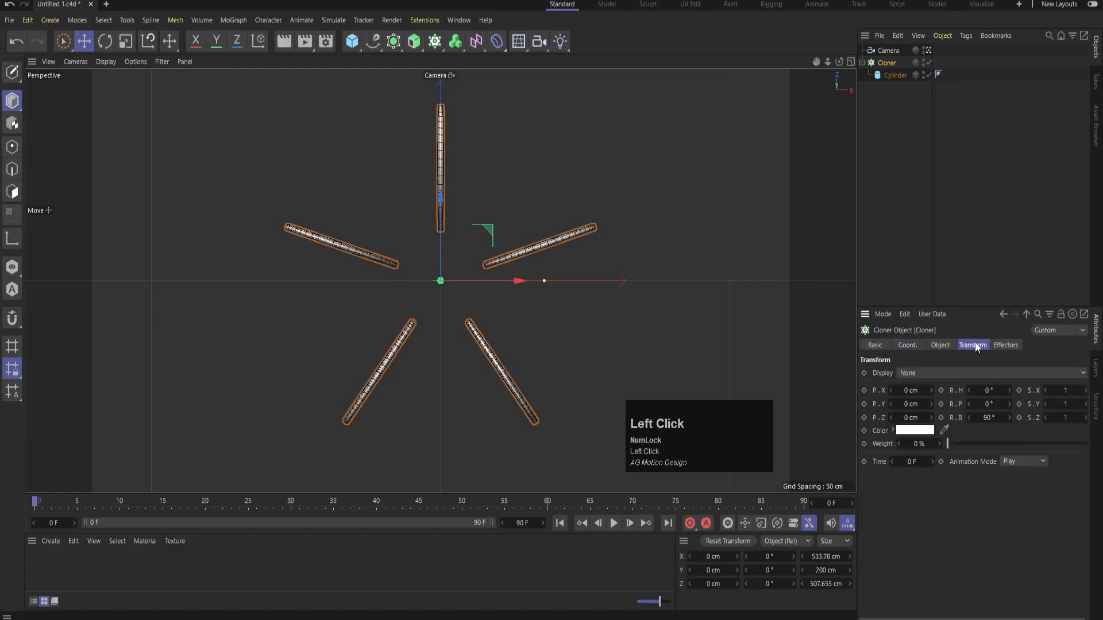
left_click_drag(999, 418, 968, 418)
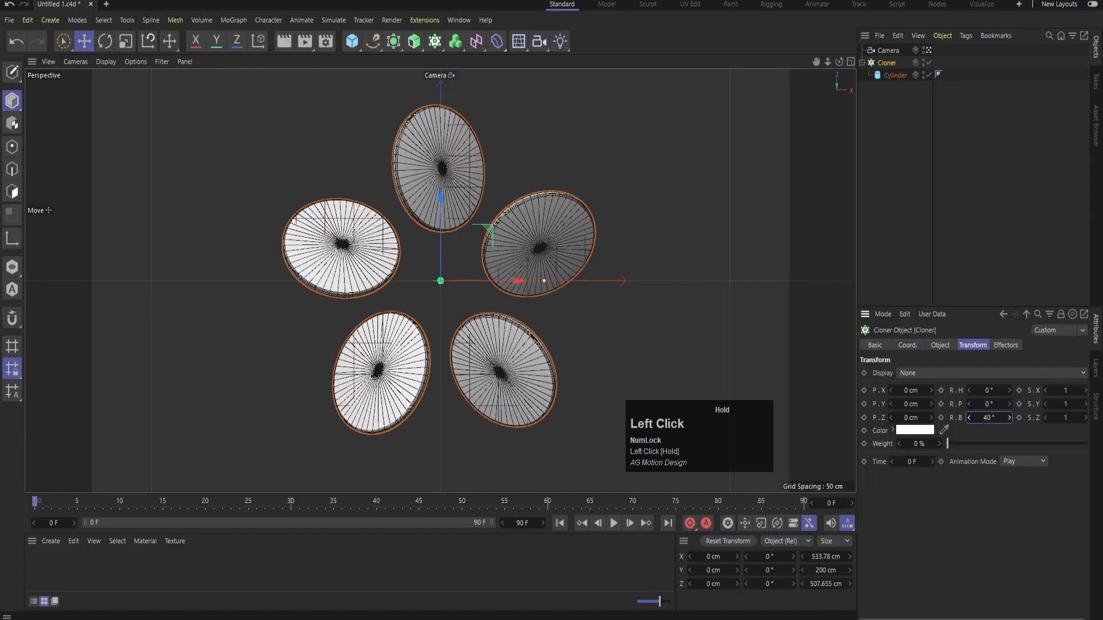
Step: Set the radial cloner's count to 28 and render a preview of the camera view
left_click(942, 345)
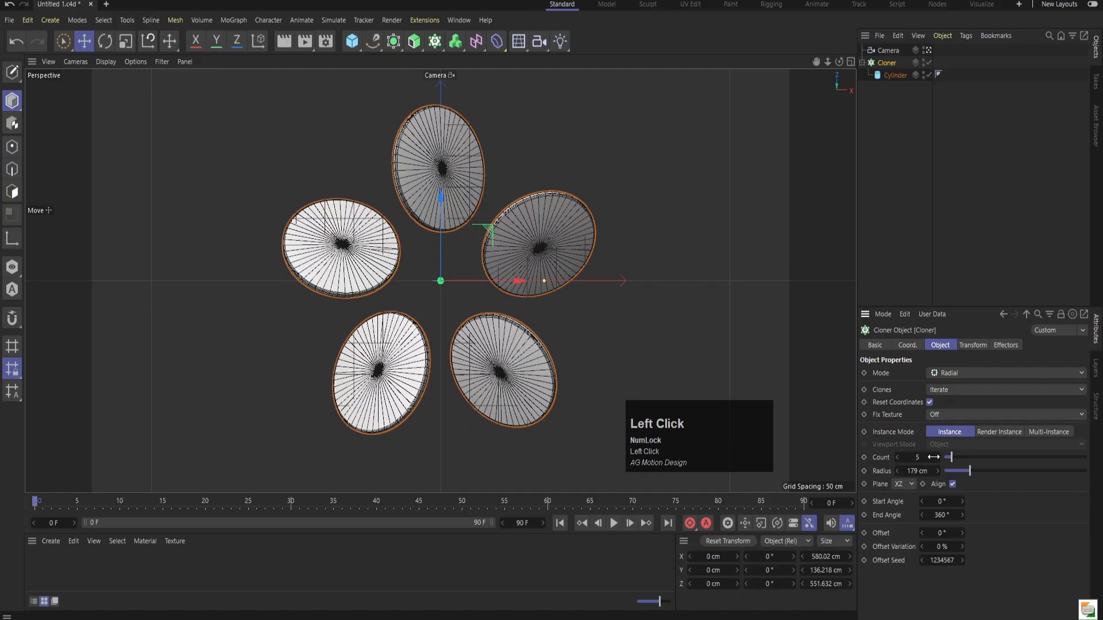
left_click_drag(934, 458, 941, 461)
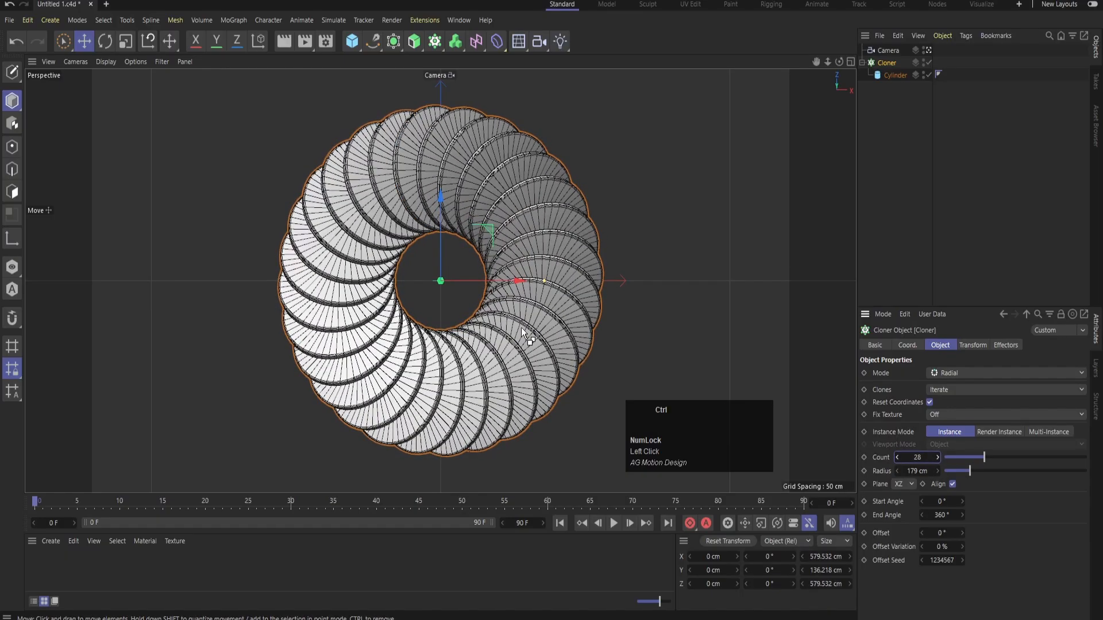
key("ctrl+r")
left_click(942, 172)
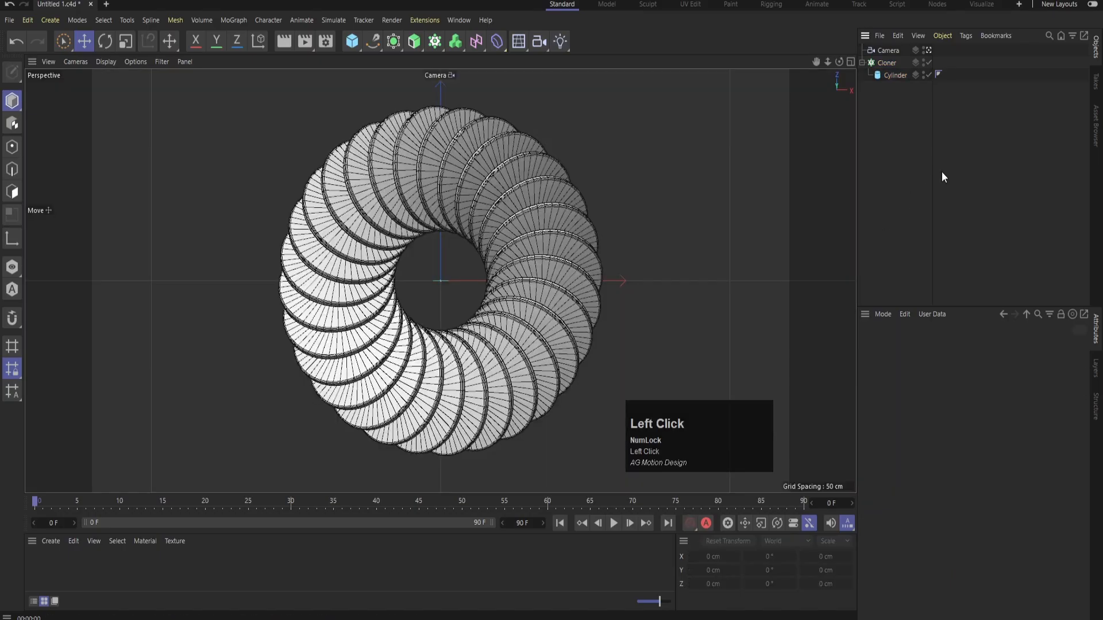
Step: Add a plane and enlarge it to about 1475 cm wide and 990 cm high
left_click(356, 35)
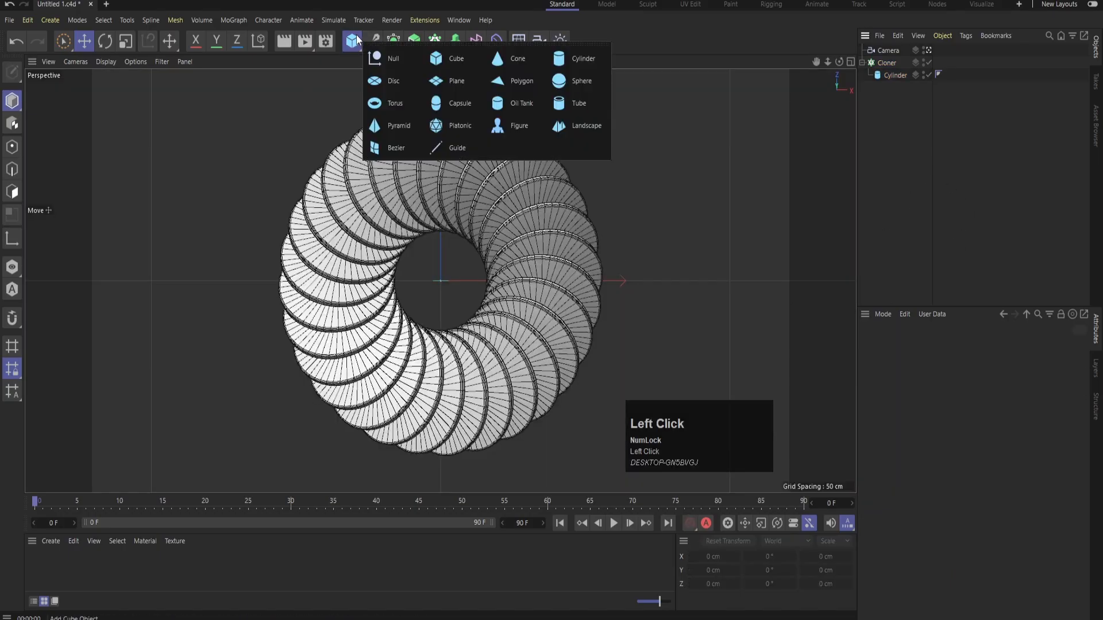
left_click(464, 105)
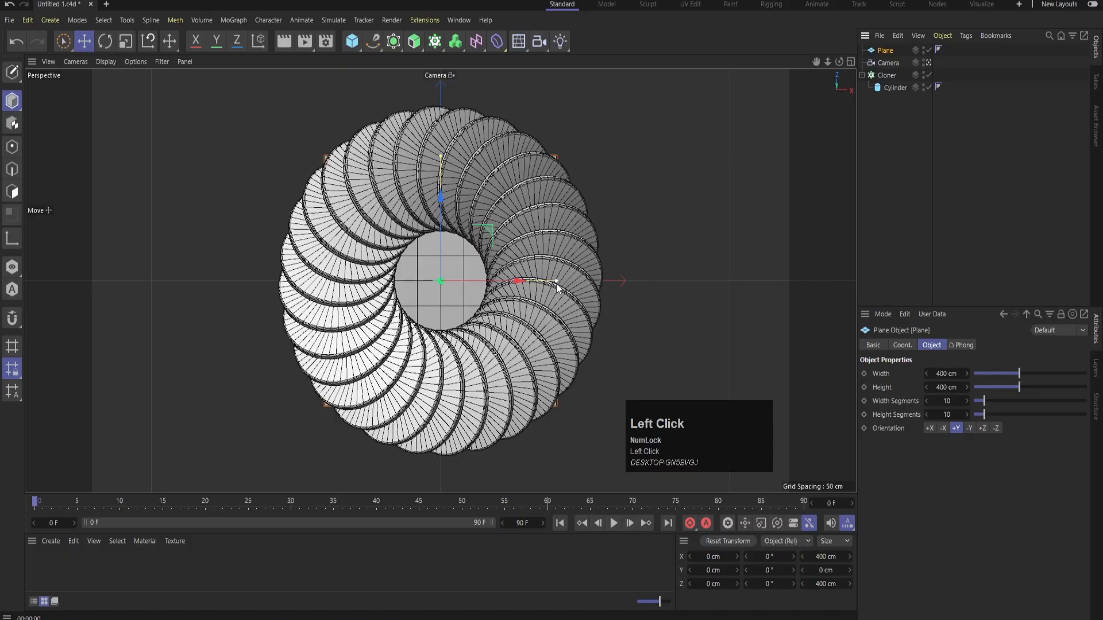
left_click_drag(556, 282, 855, 267)
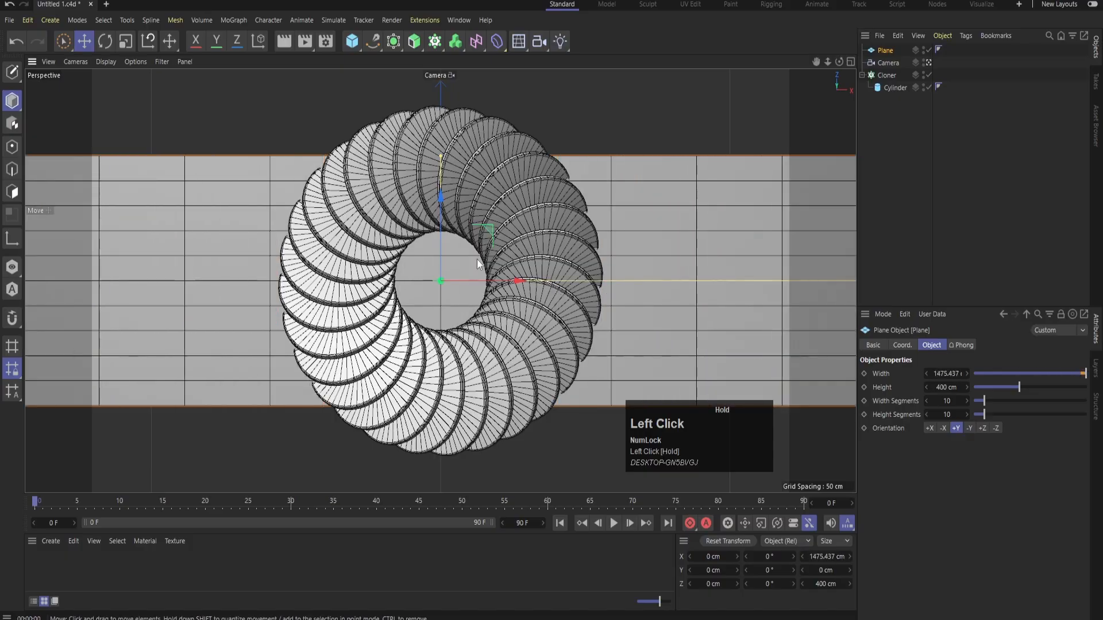
left_click(436, 157)
key("ctrl+z")
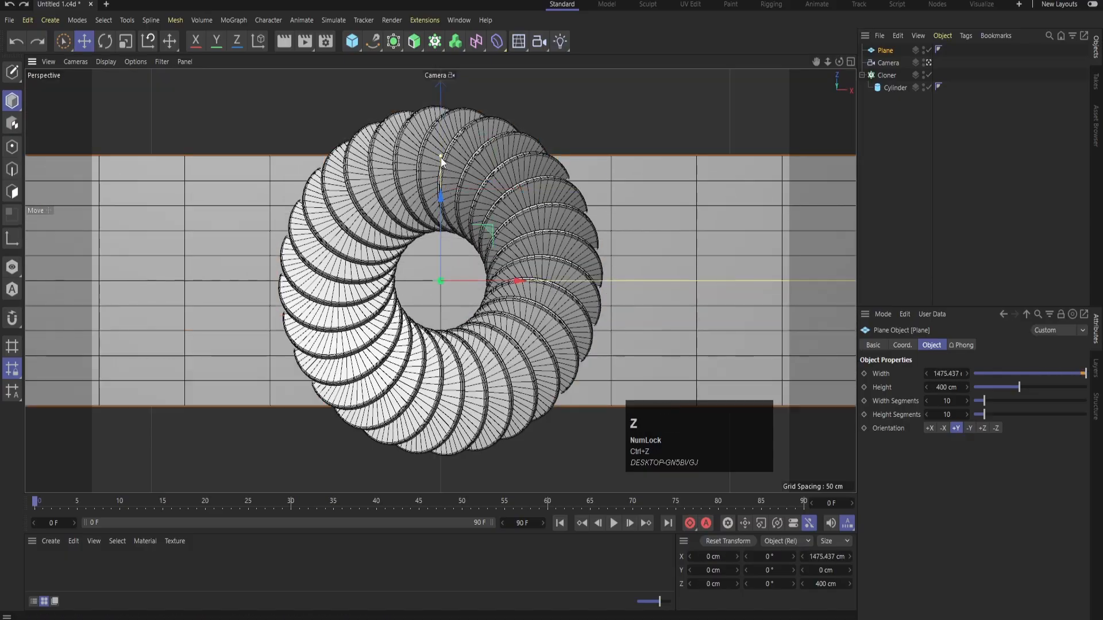
left_click_drag(441, 157, 441, 1)
Step: Lower the plane beneath the discs to about Y -261 cm and enlarge it to about 2274 by 1890 cm
middle_click(439, 181)
middle_click(377, 247)
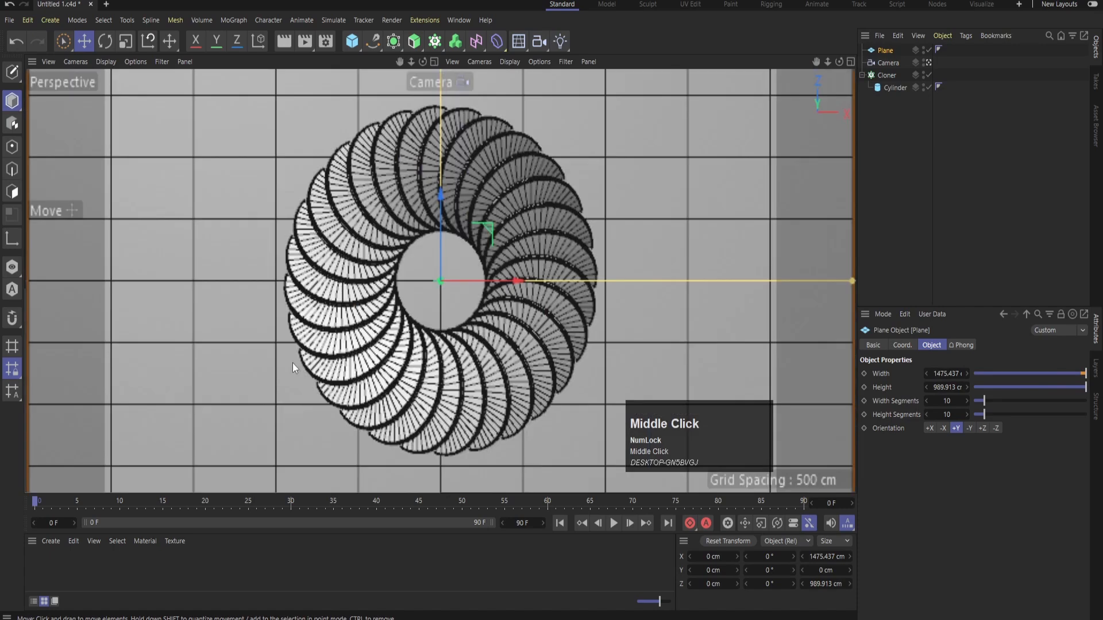
middle_click(292, 363)
middle_click(413, 298)
key("e")
left_click_drag(437, 255, 643, 386)
middle_click(646, 357)
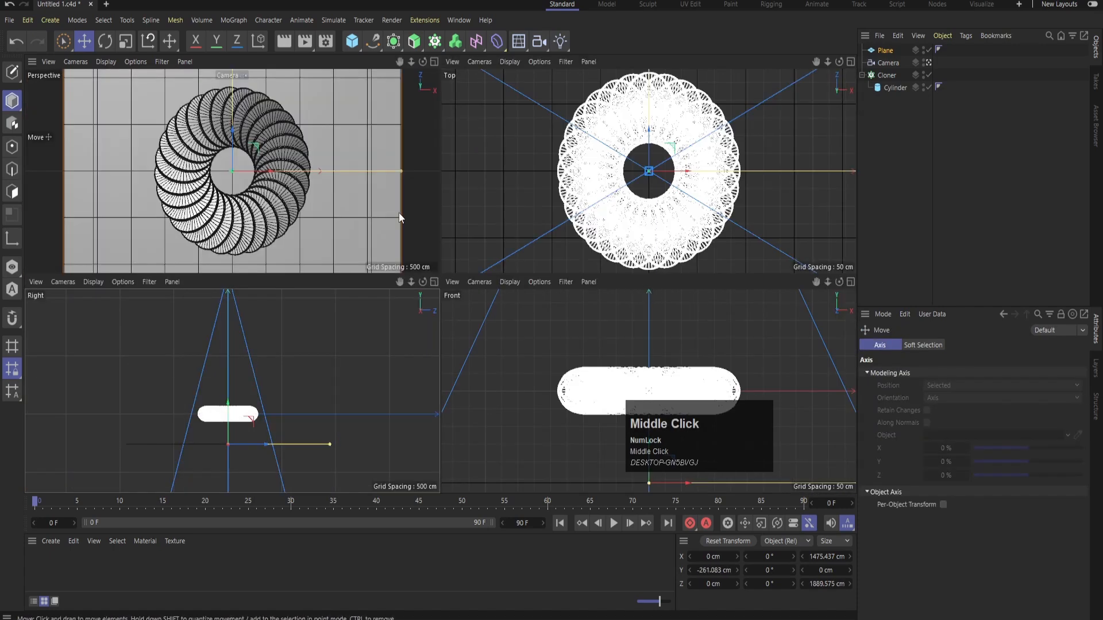
left_click_drag(402, 171, 427, 181)
middle_click(247, 167)
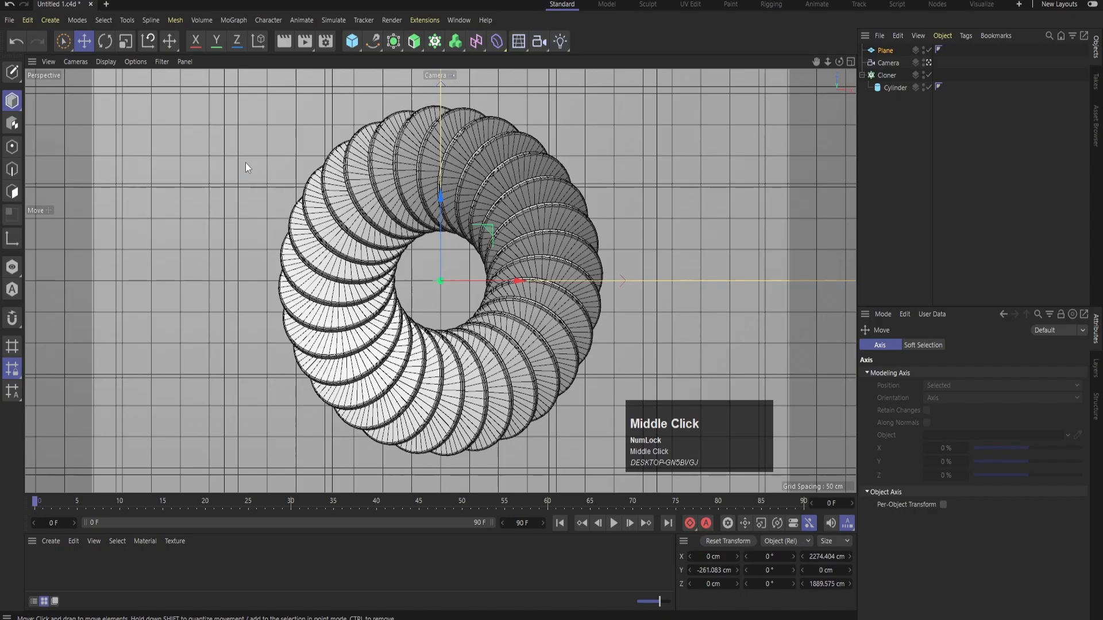
left_click(996, 174)
Step: Add a sphere with a radius of about 29 cm and move it over the ring of discs to about X 156 cm
left_click(351, 41)
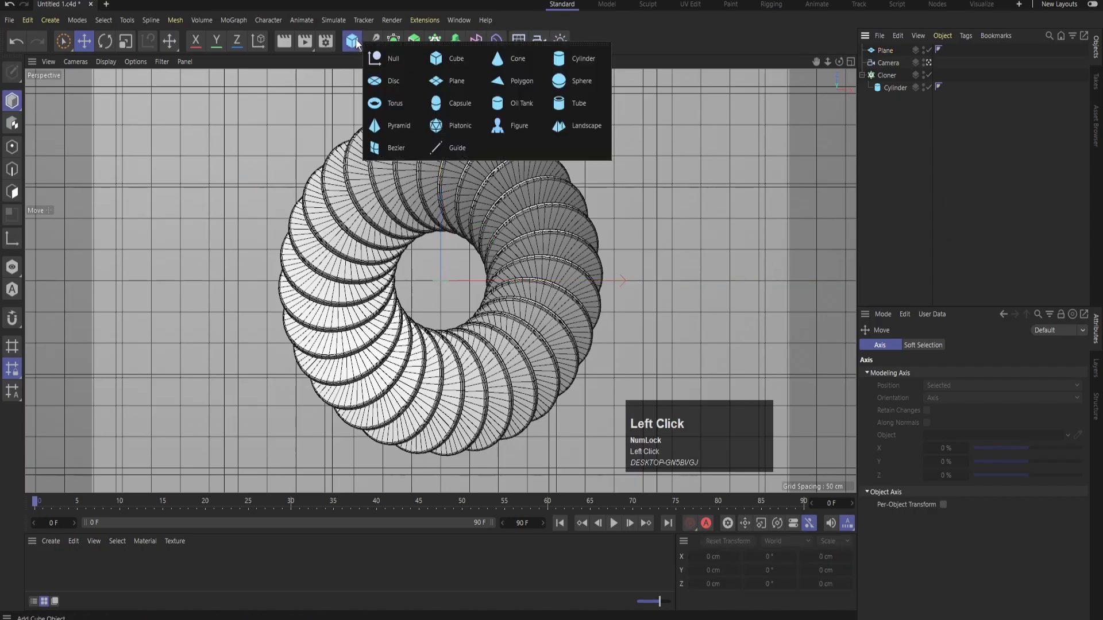
left_click(567, 81)
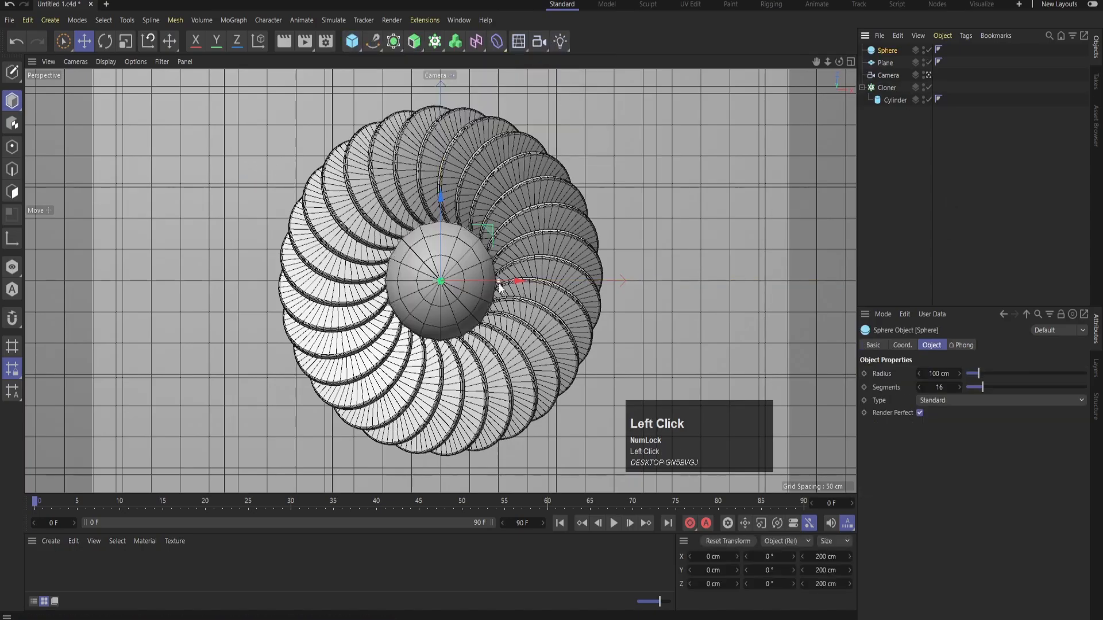
left_click_drag(484, 281, 609, 281)
Step: Raise the sphere above the discs to about Y 117 cm, then return to the camera view
middle_click(609, 282)
middle_click(350, 411)
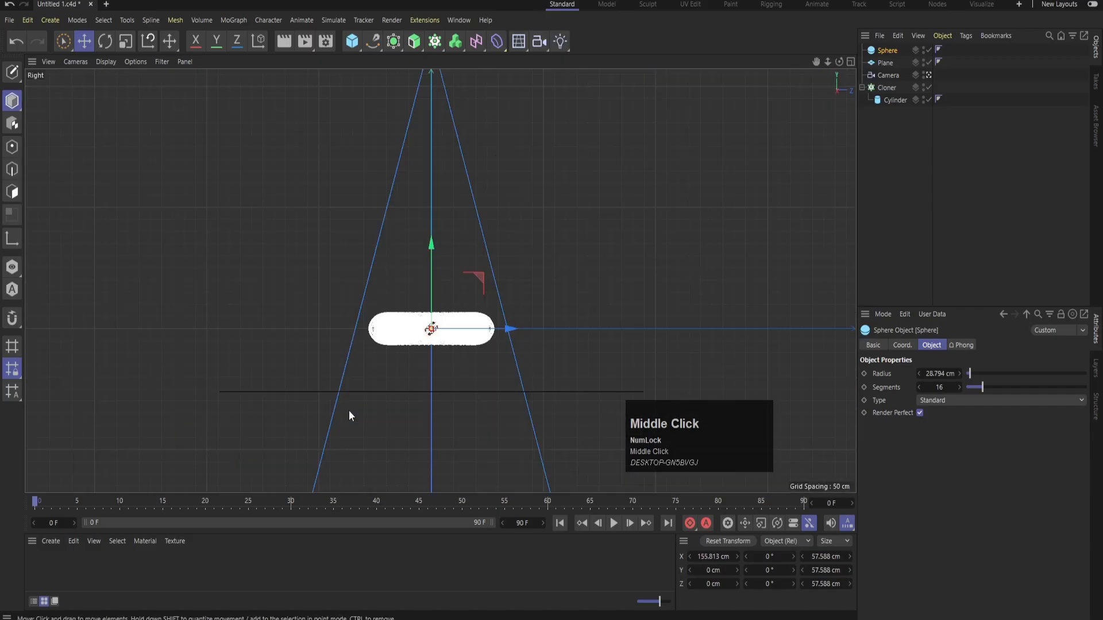
left_click_drag(431, 252, 433, 223)
middle_click(516, 277)
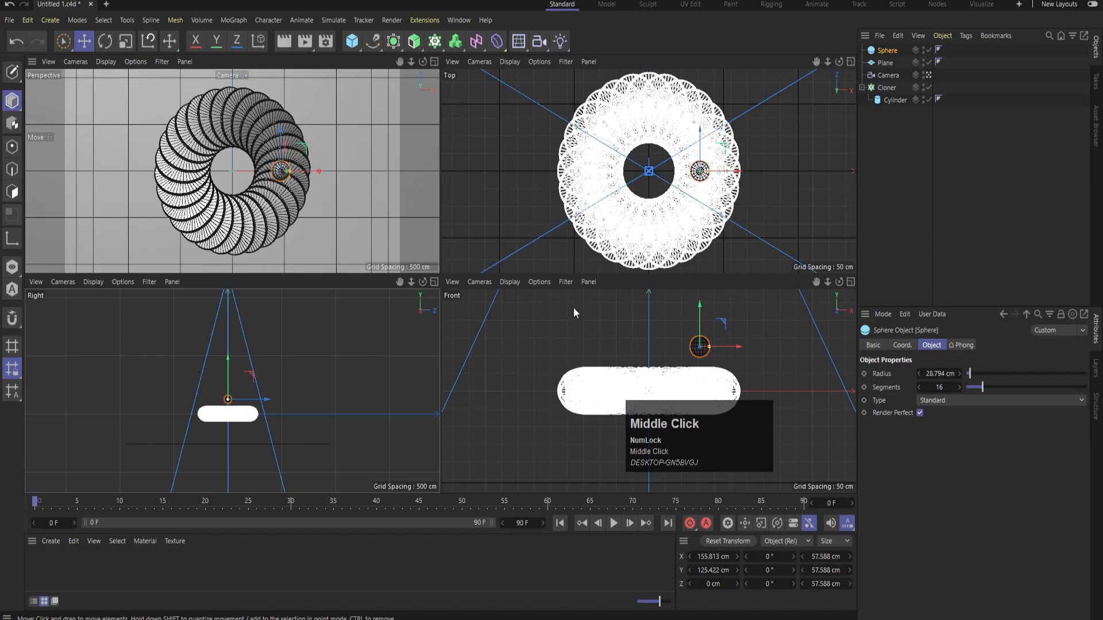
left_click_drag(701, 304, 701, 307)
middle_click(312, 239)
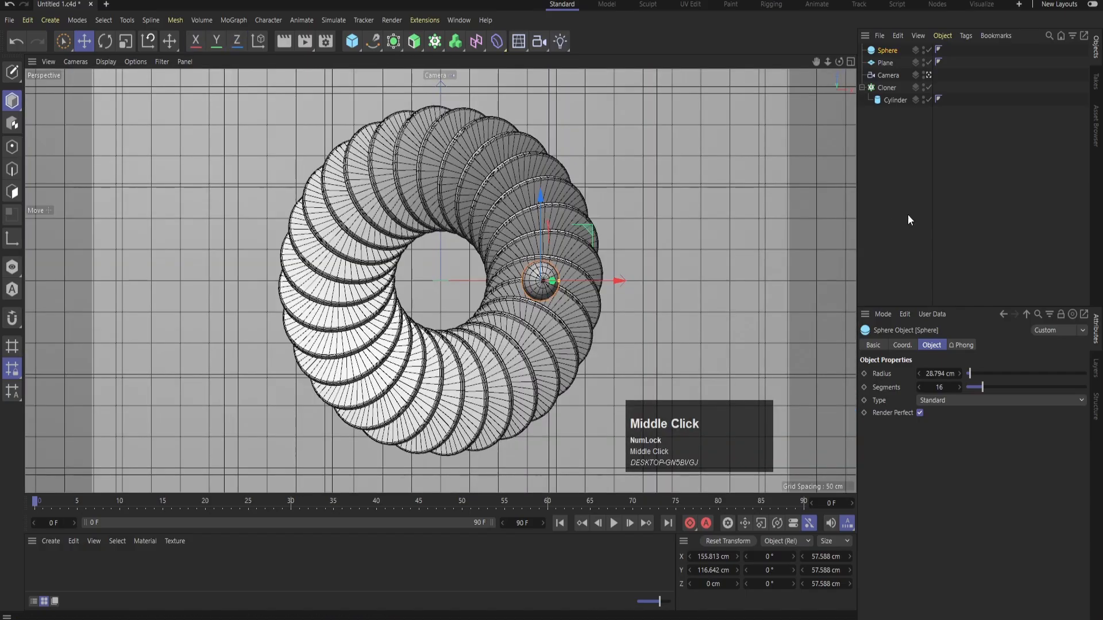
left_click(964, 196)
Step: Add a Plain effector to the cloner
left_click(887, 88)
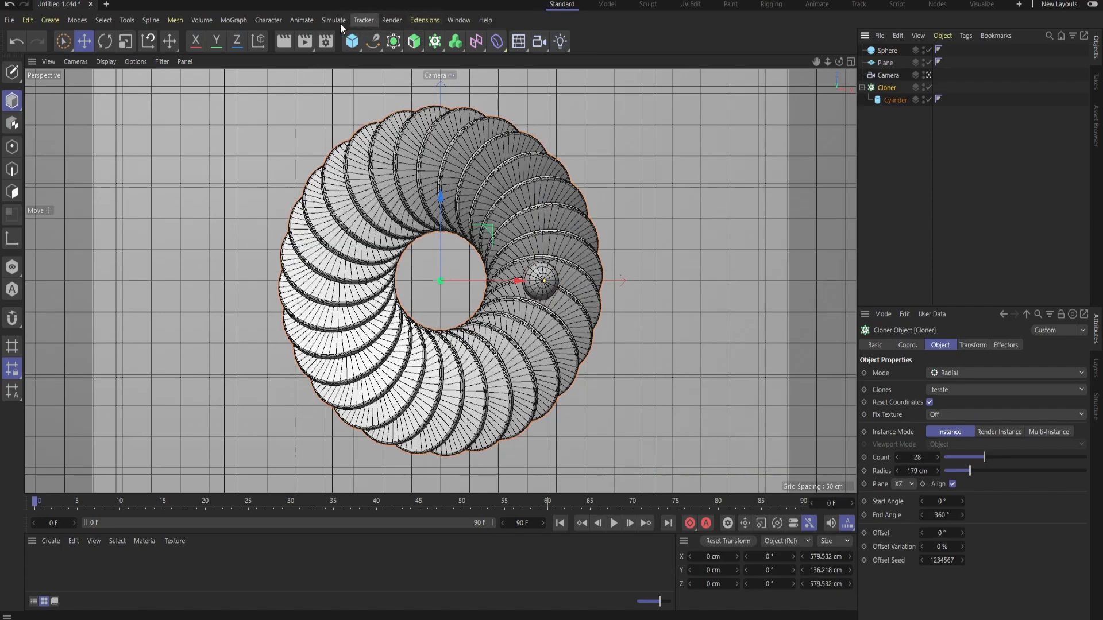
left_click(233, 21)
mouse_move(237, 40)
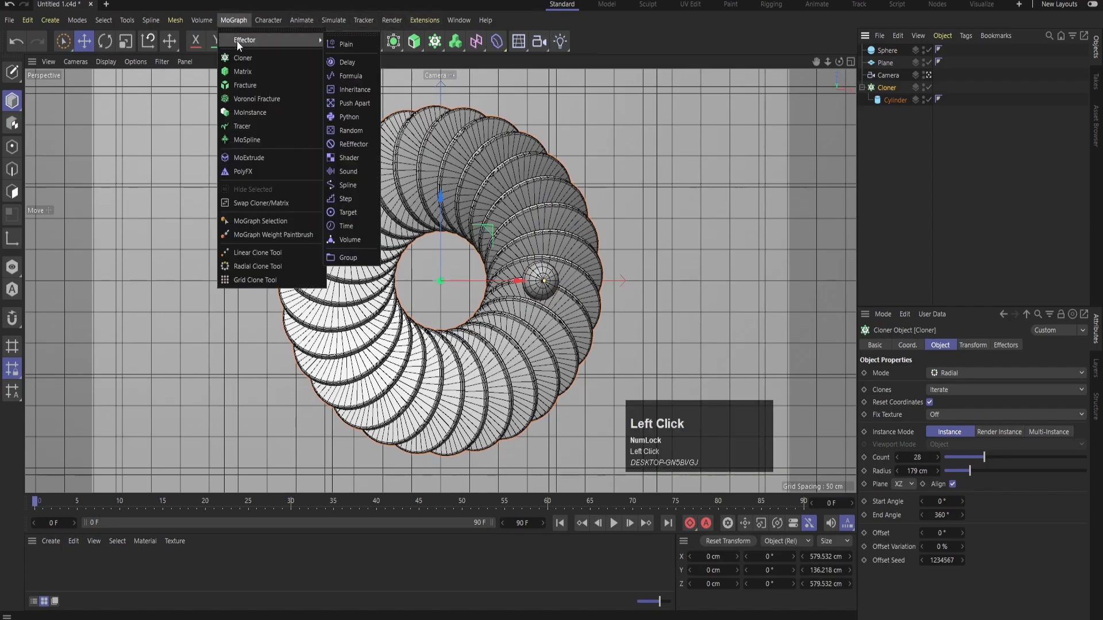
left_click(344, 44)
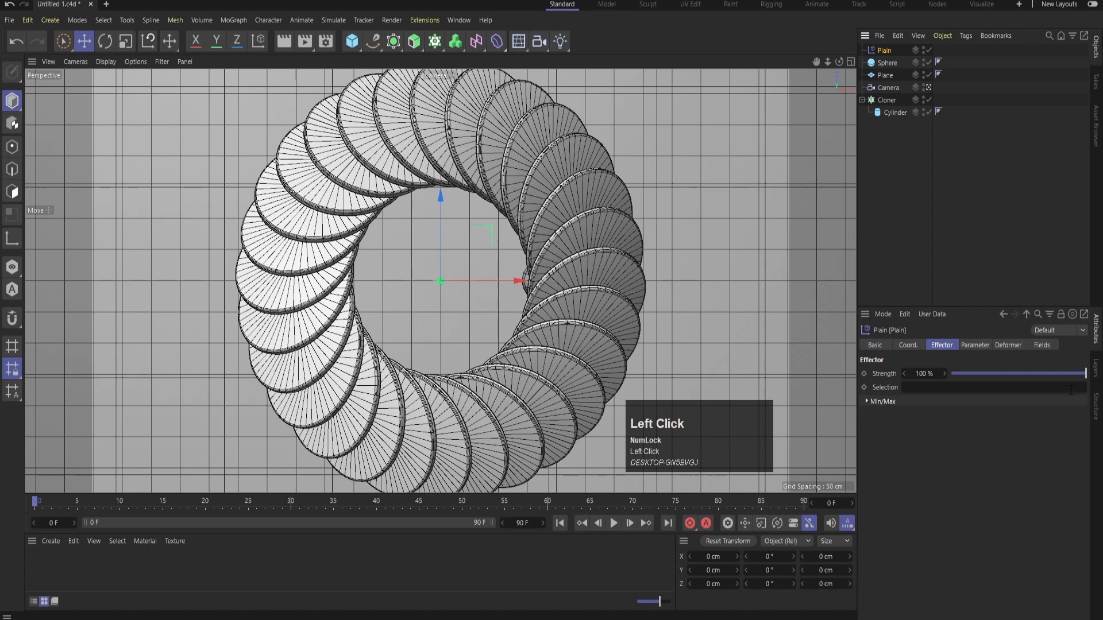
Step: Disable the Plain effector's position and enable its rotation with R.P at 0° and R.B at -16°
left_click(975, 345)
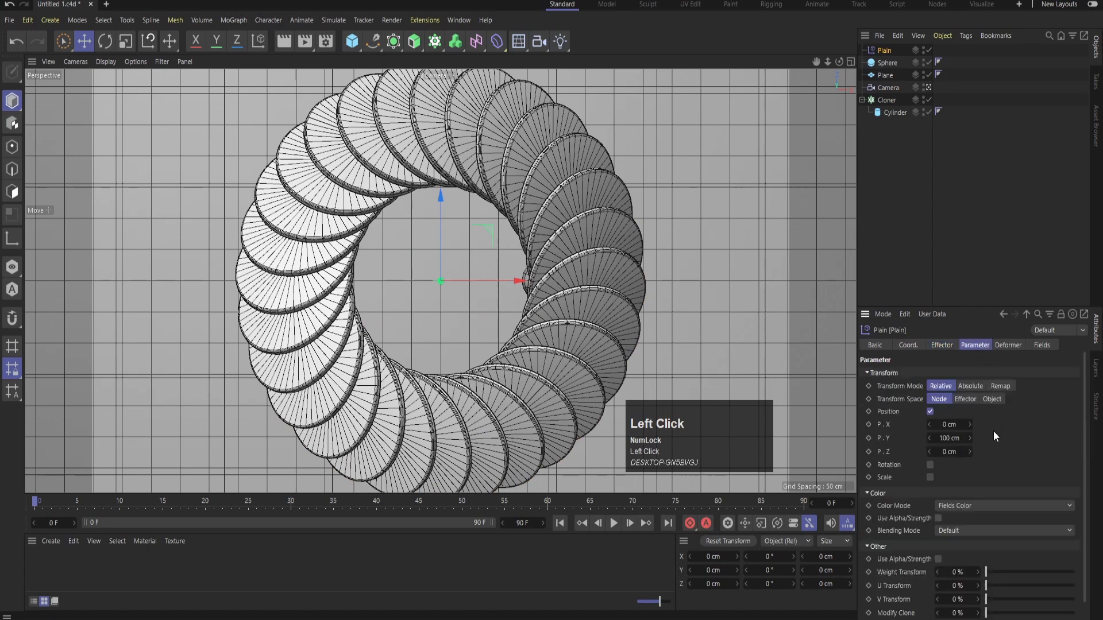
left_click(930, 411)
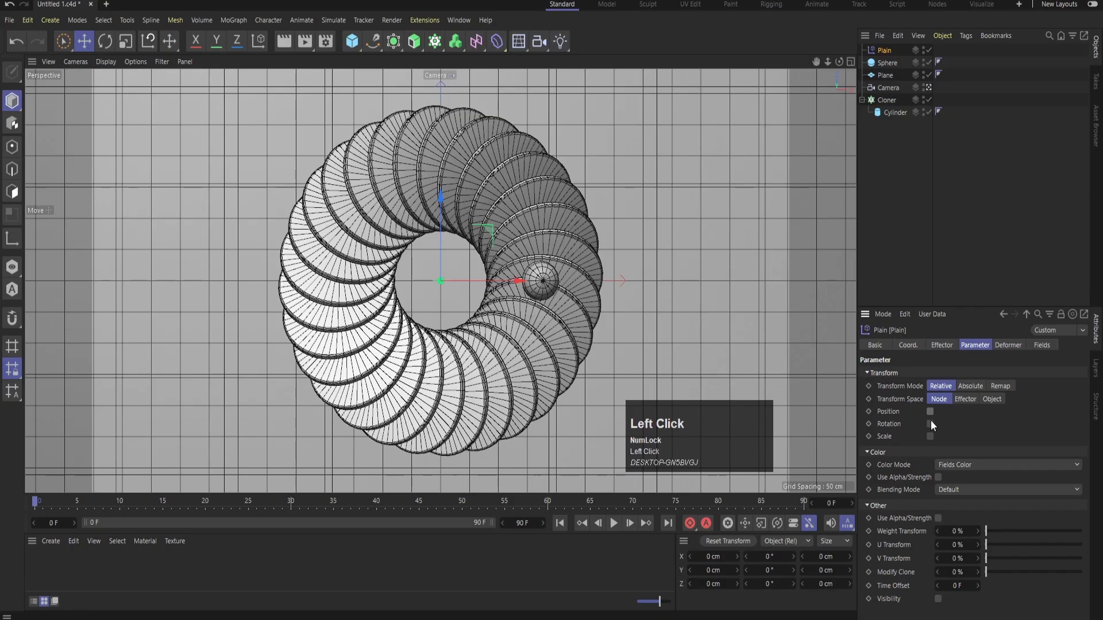
left_click(930, 424)
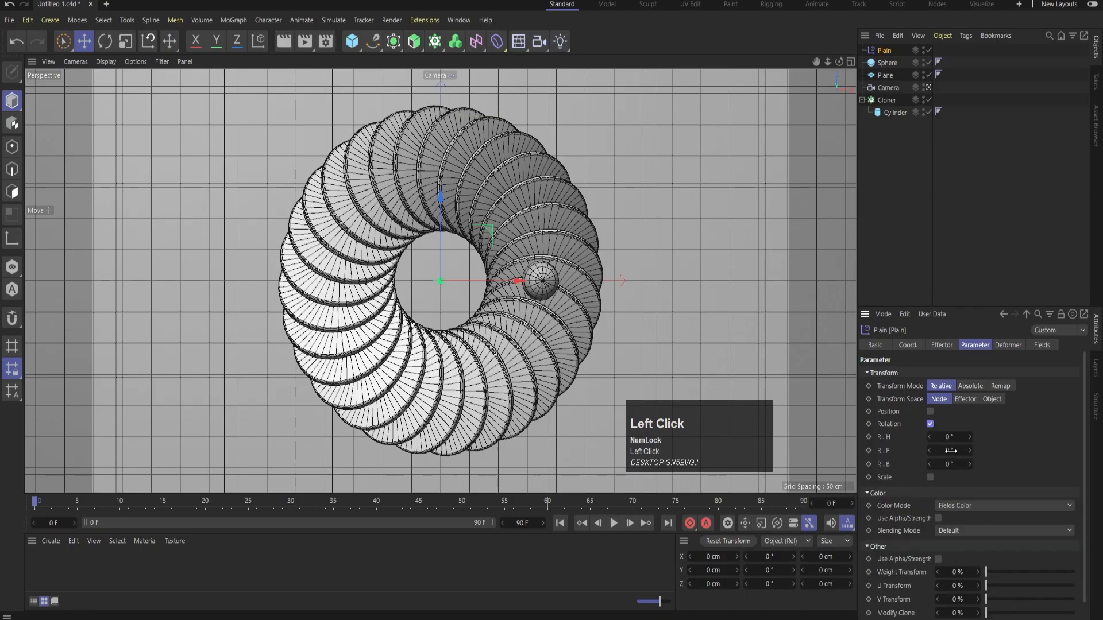
mouse_move(950, 450)
left_mouse_down()
mouse_move(934, 451)
mouse_move(956, 451)
mouse_move(942, 466)
mouse_move(953, 465)
mouse_move(955, 450)
left_mouse_up()
key("ctrl+z")
left_click(955, 450)
type("0")
key("Return")
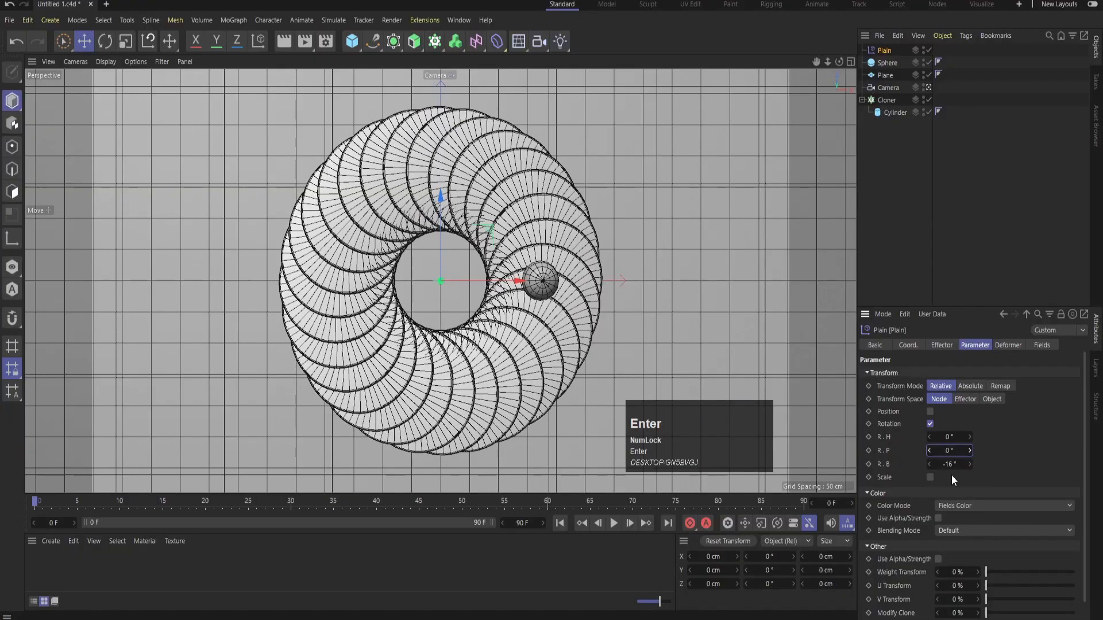
Step: Enable uniform scale on the Plain effector and set its scale to -0.2
left_click(930, 478)
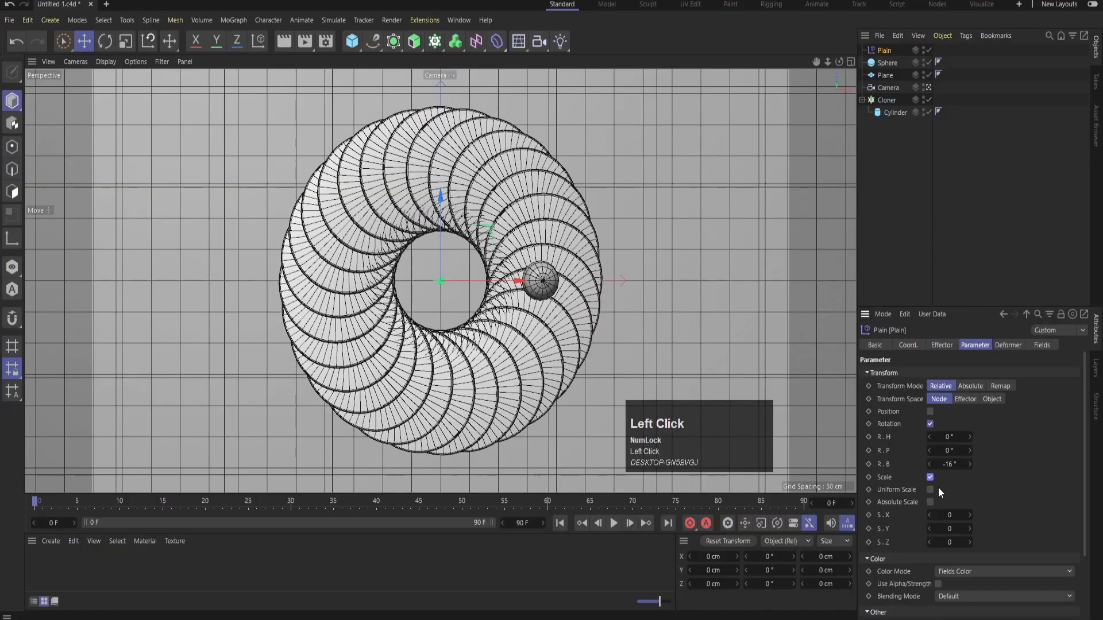
left_click(930, 490)
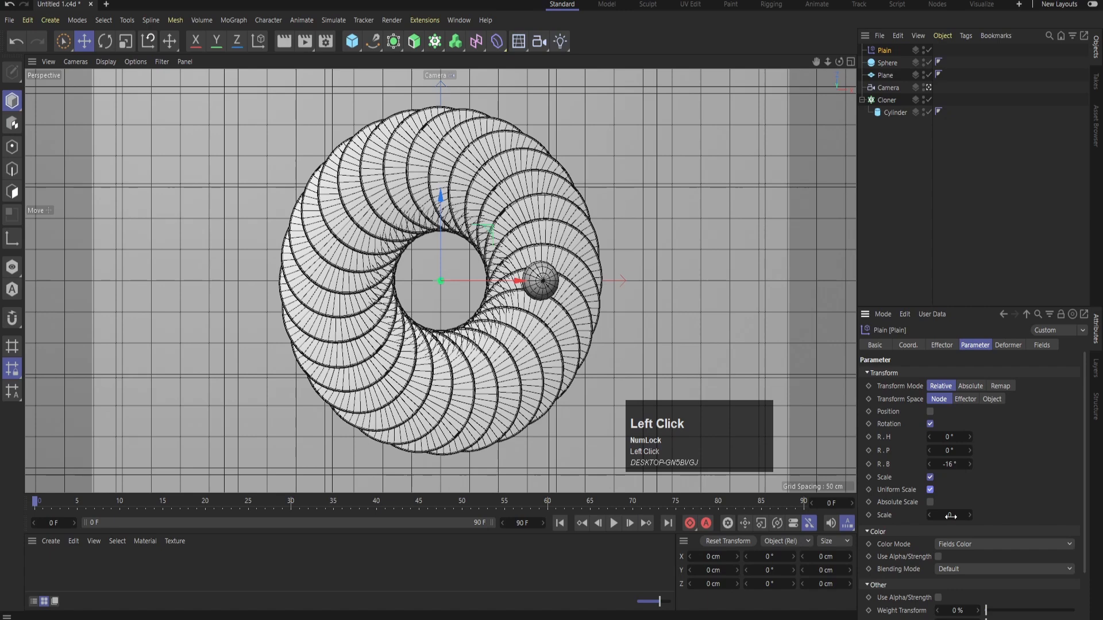
left_click_drag(951, 515, 951, 516)
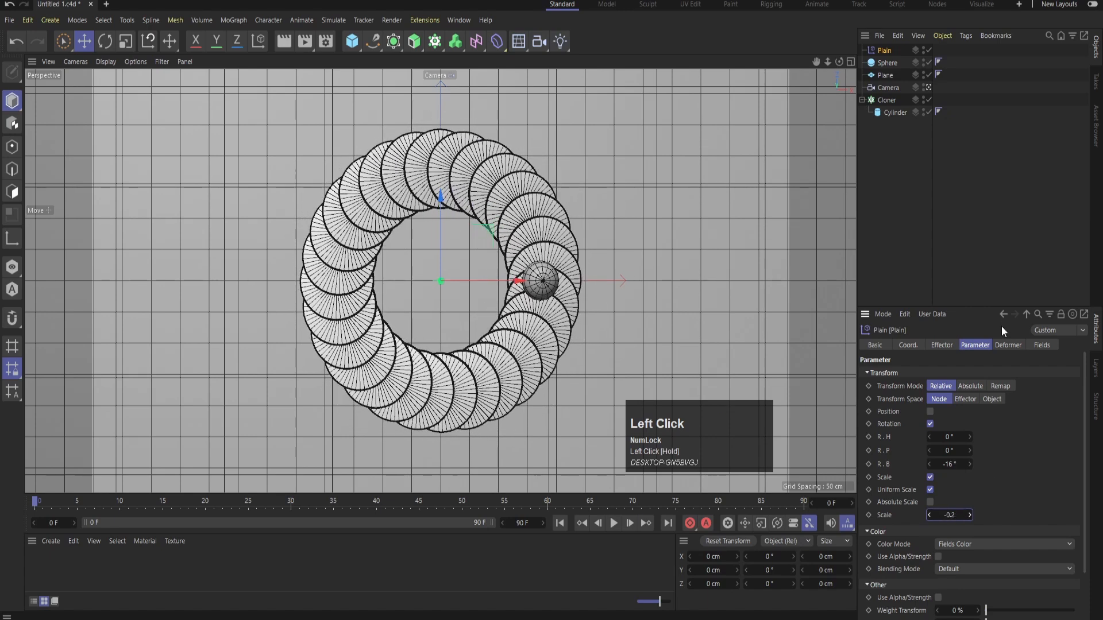
left_click(888, 53)
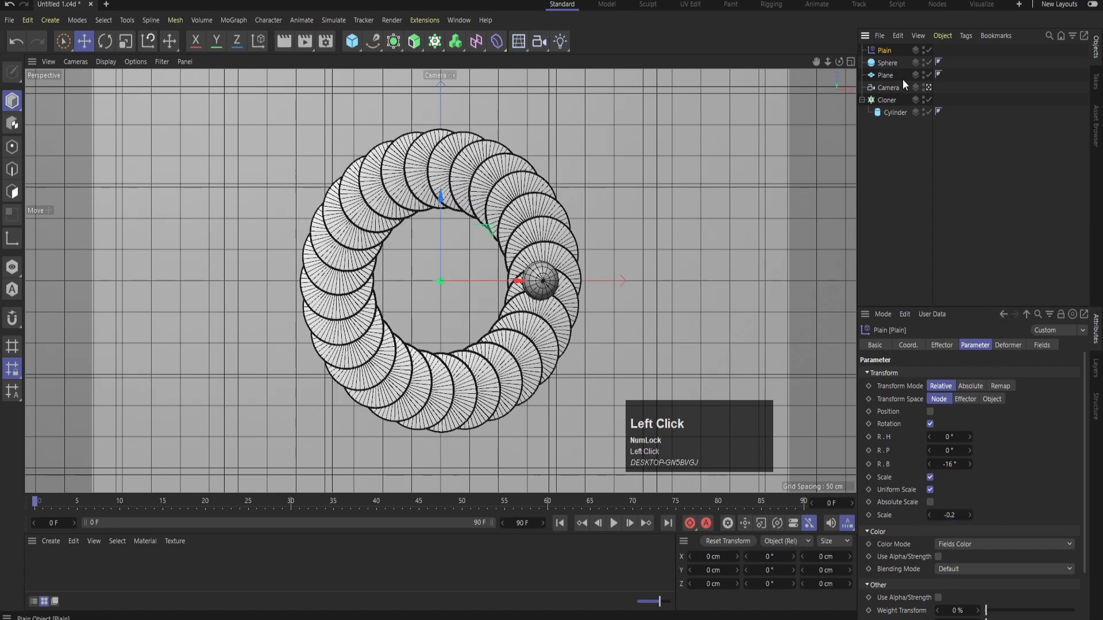
Step: Add a Spherical Field to the Plain effector, move it to about X 168 cm under the sphere, and render the view
left_click(1043, 347)
left_click_drag(898, 464, 941, 502)
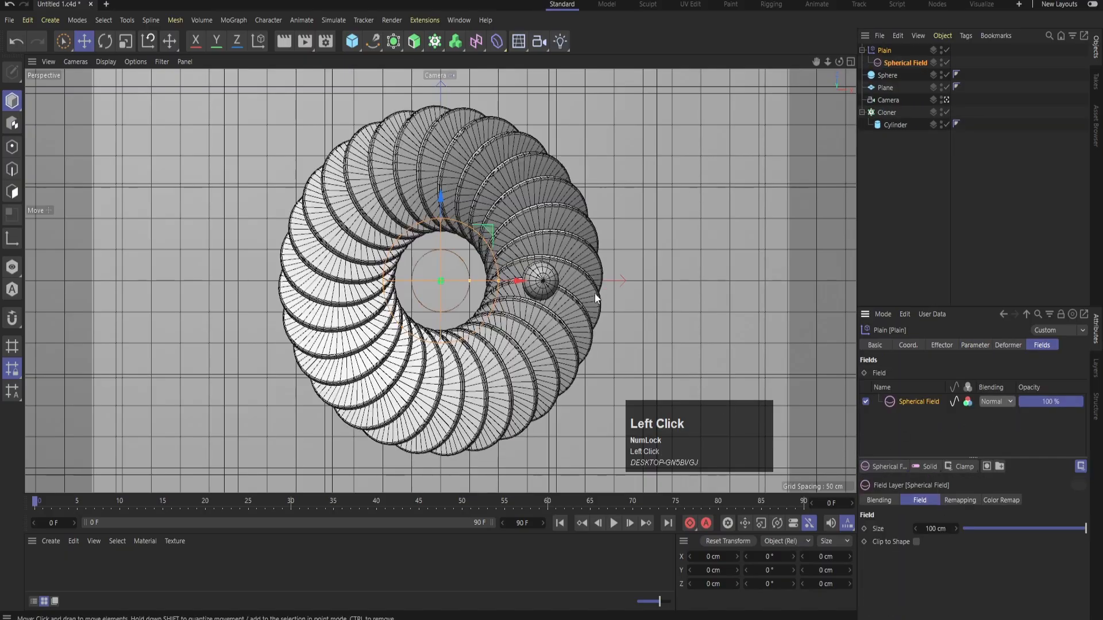
mouse_move(512, 286)
left_mouse_down()
mouse_move(609, 288)
mouse_move(549, 283)
left_mouse_up()
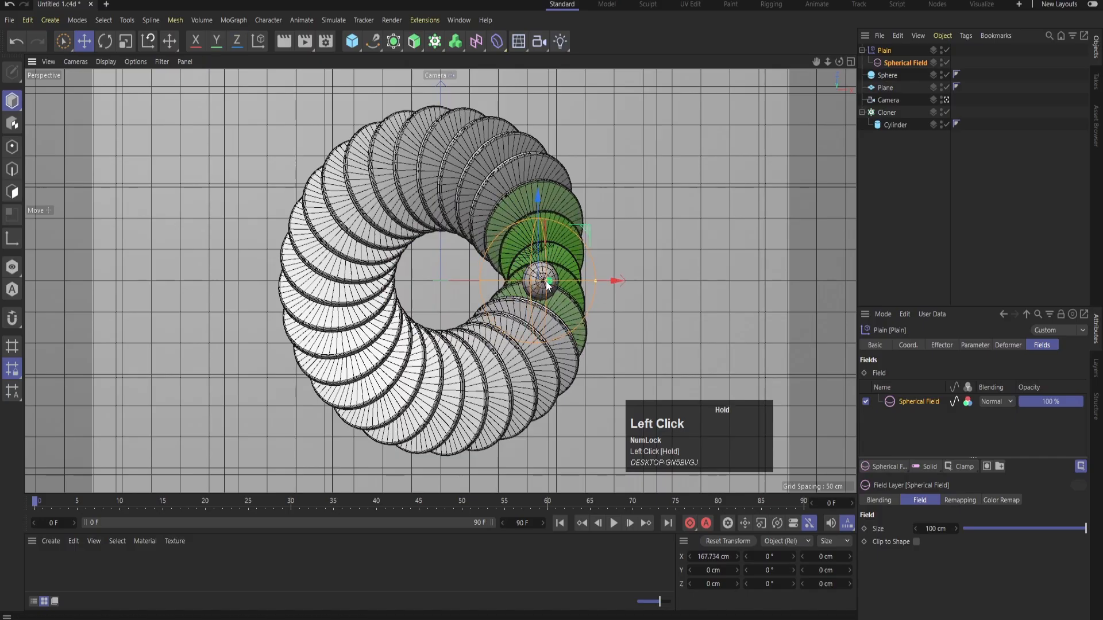
key("ctrl+r")
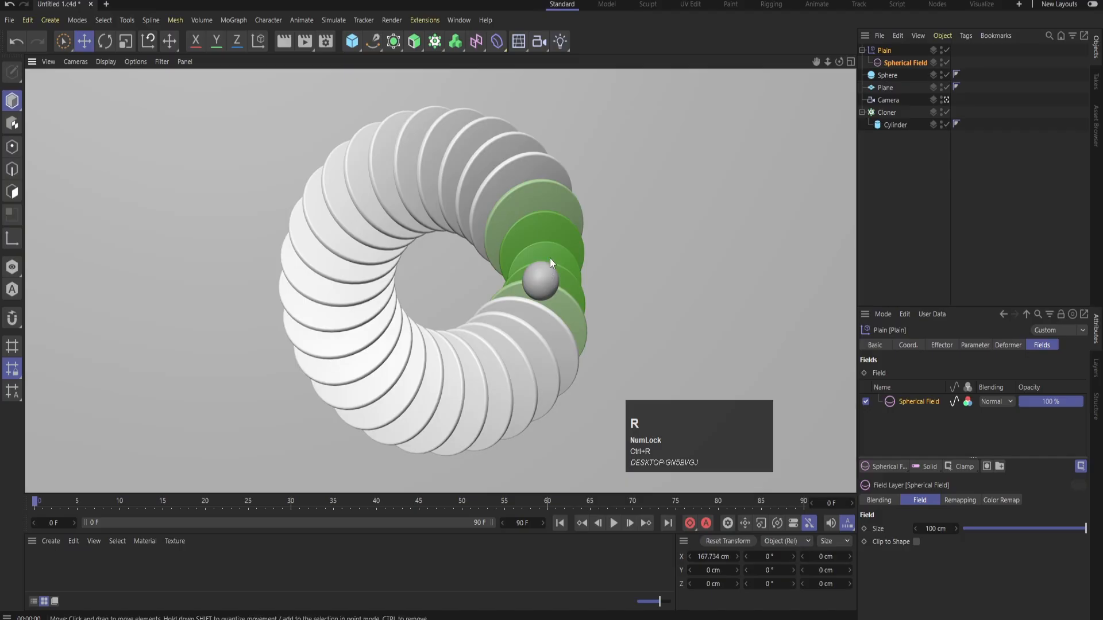
Step: Align the Spherical Field with the sphere at about X 155 cm and Y -5 cm in the orthographic views, and return to the camera view
middle_click(660, 250)
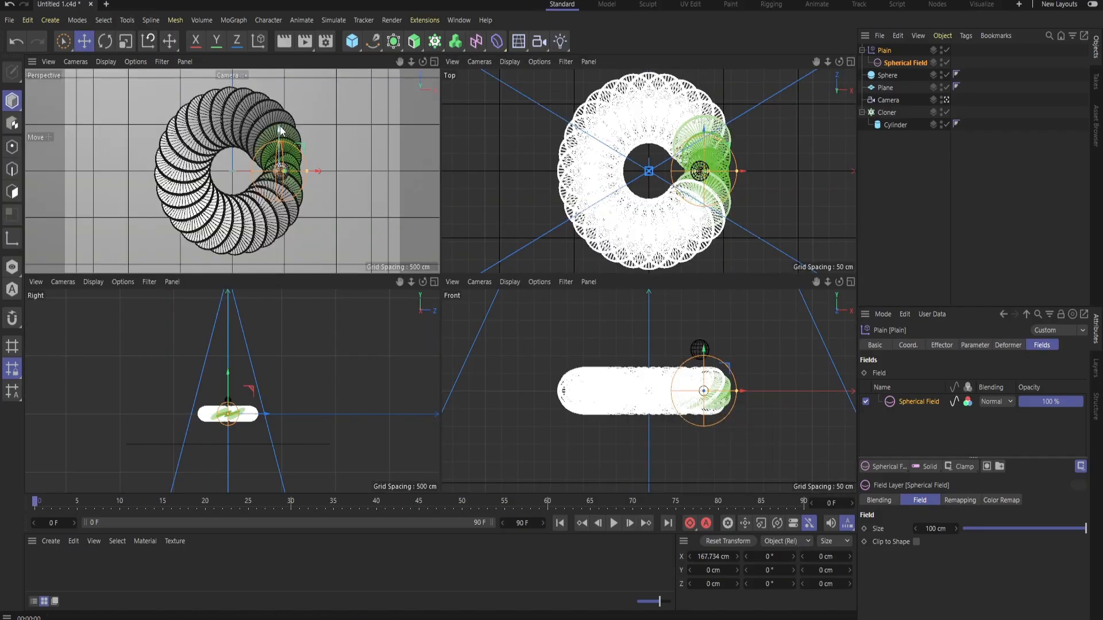
scroll(727, 180, "up", 5)
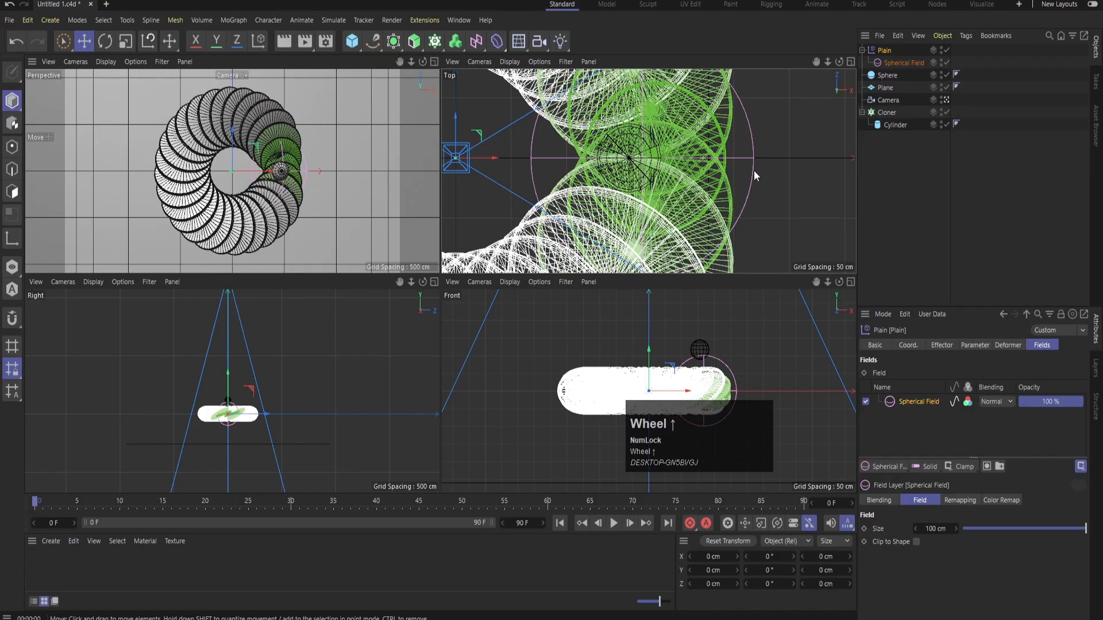
left_click(904, 63)
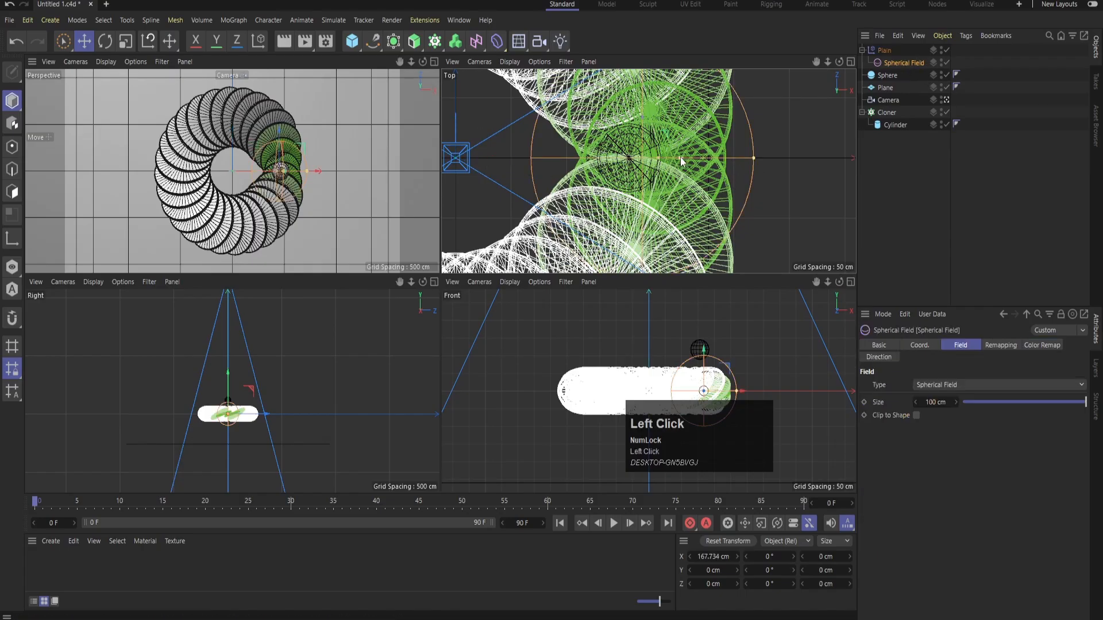
left_click_drag(684, 157, 668, 157)
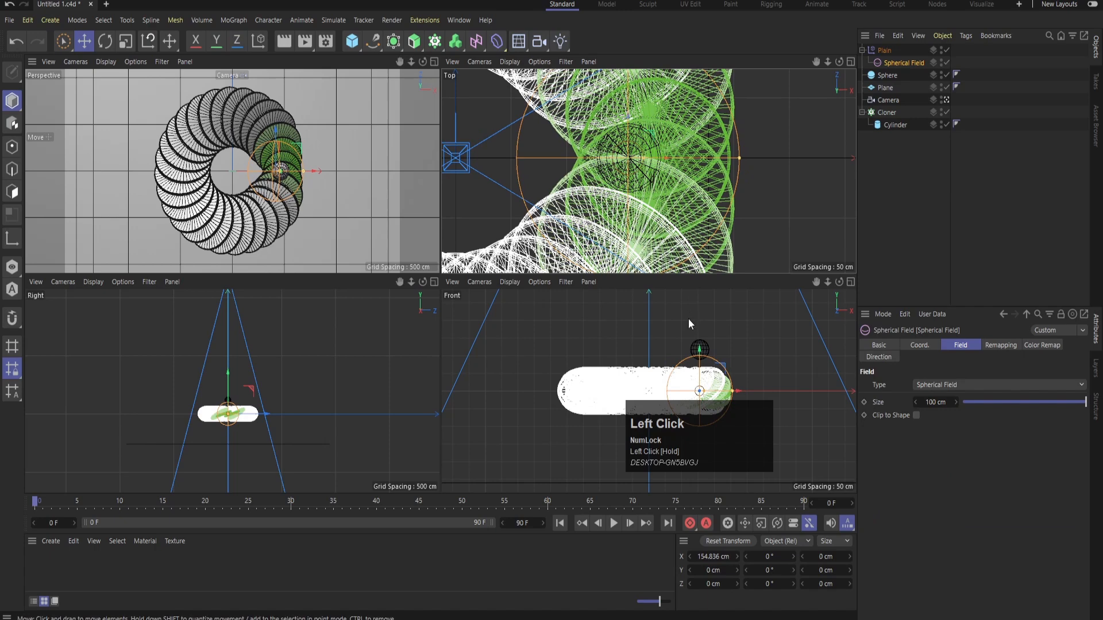
mouse_move(701, 354)
left_mouse_down()
mouse_move(698, 345)
mouse_move(702, 357)
left_mouse_up()
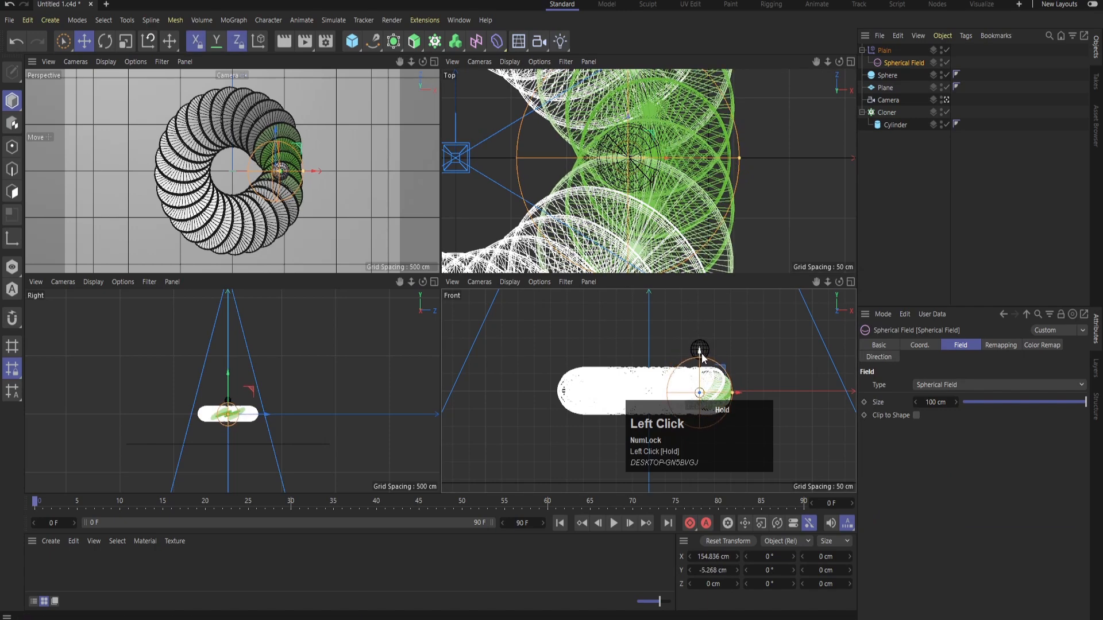
middle_click(333, 201)
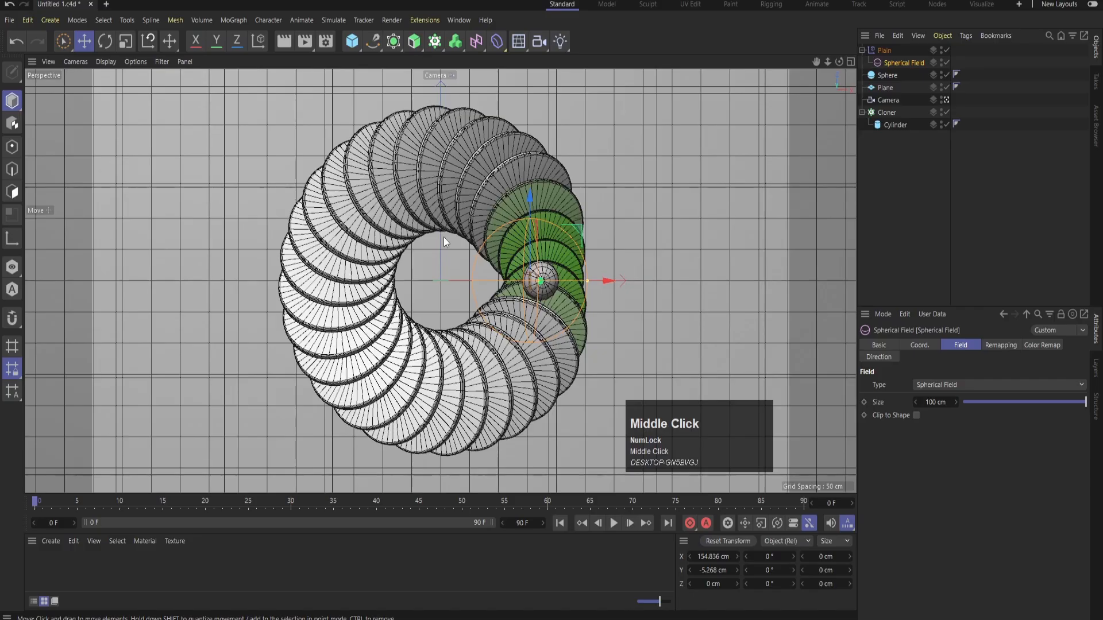
Step: Move the Spherical Field to about Z -21 cm, render the view, and clear the selection
left_click_drag(538, 195, 537, 209)
key("ctrl+r")
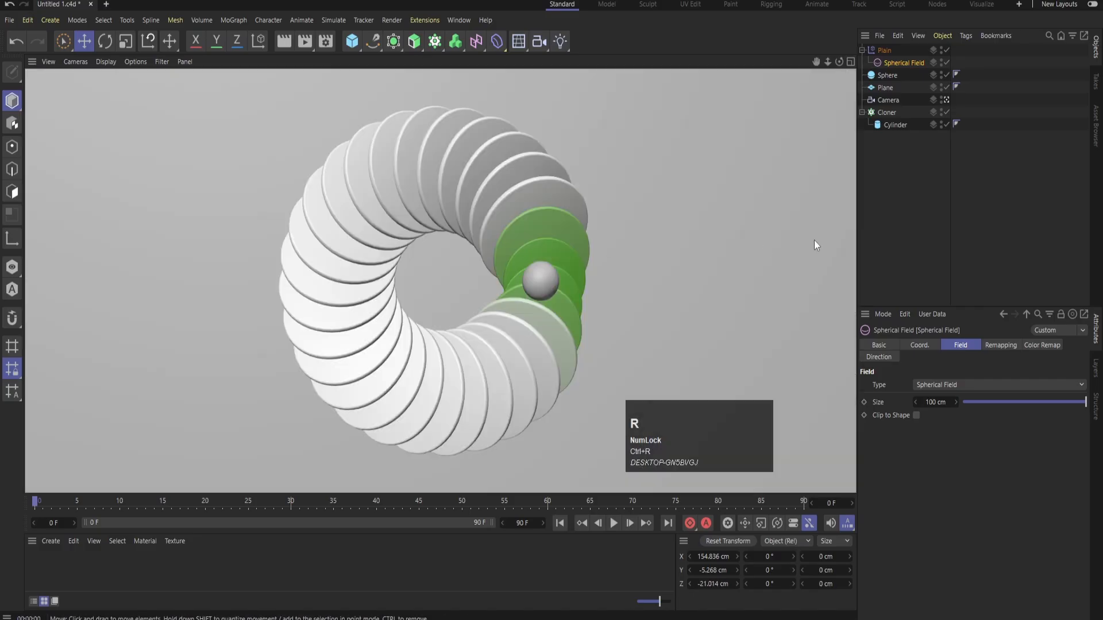
left_click(946, 204)
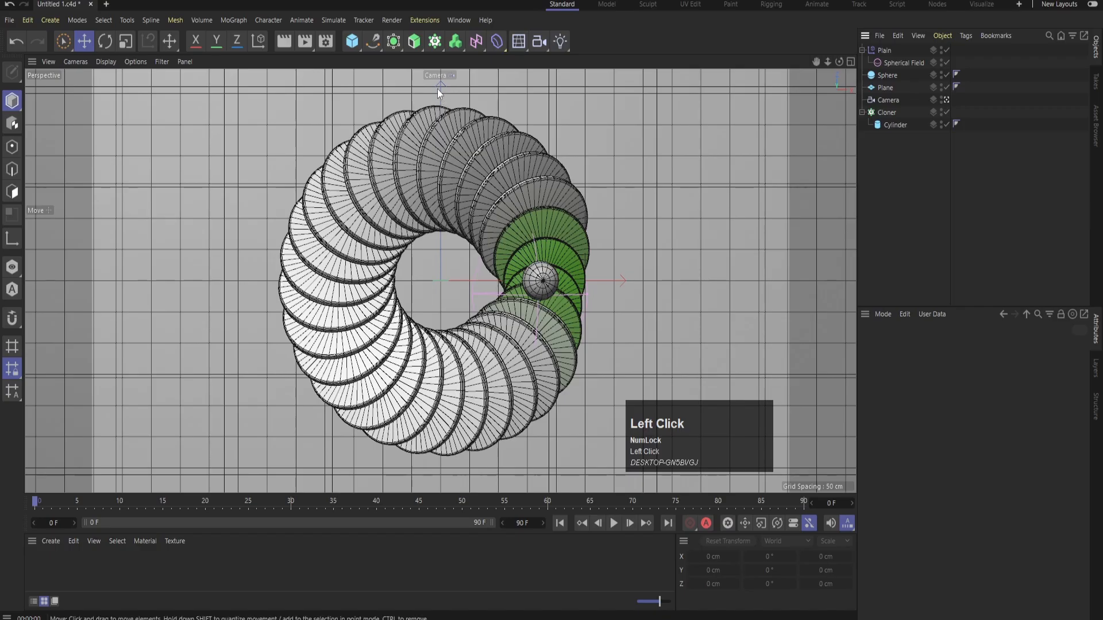
Step: Add a null object and rename it cphere
left_click_drag(358, 42, 395, 59)
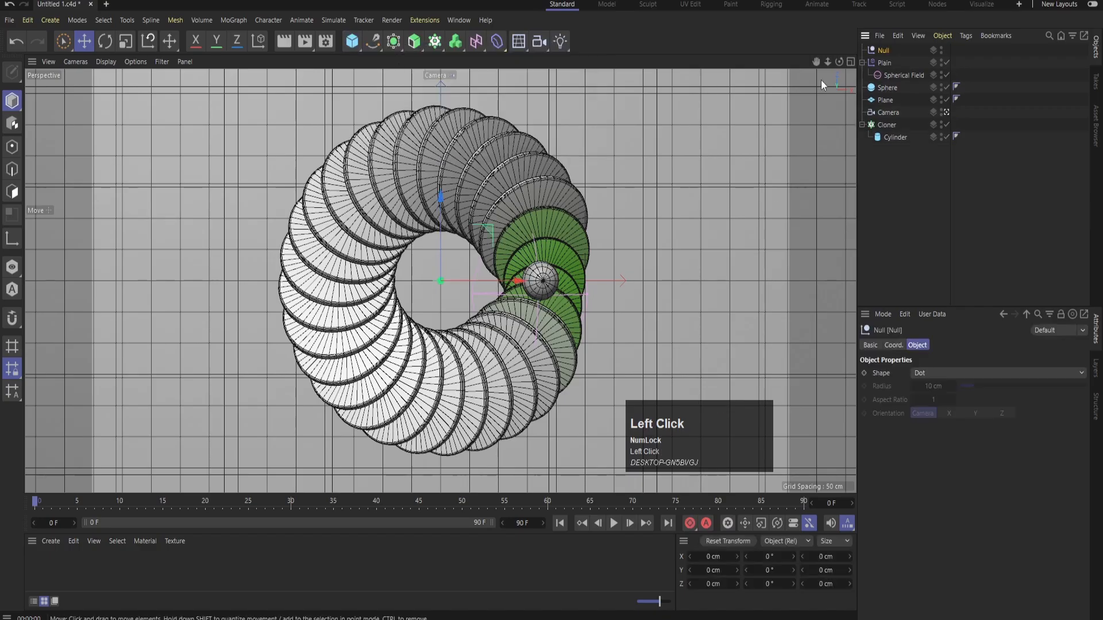
double_click(885, 51)
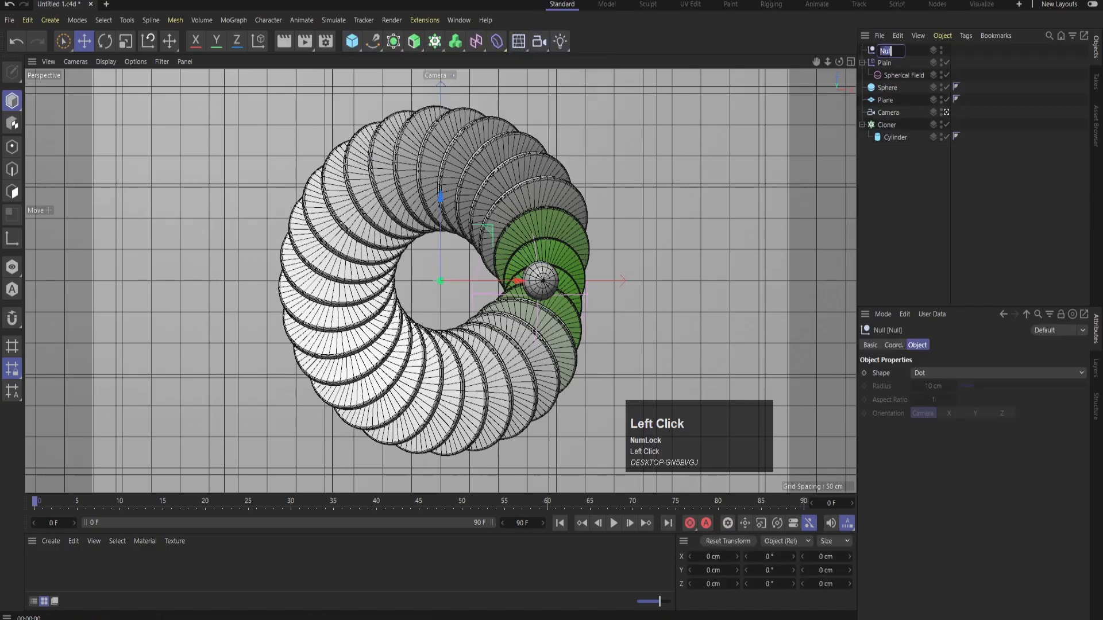
type("cphere")
key("Return")
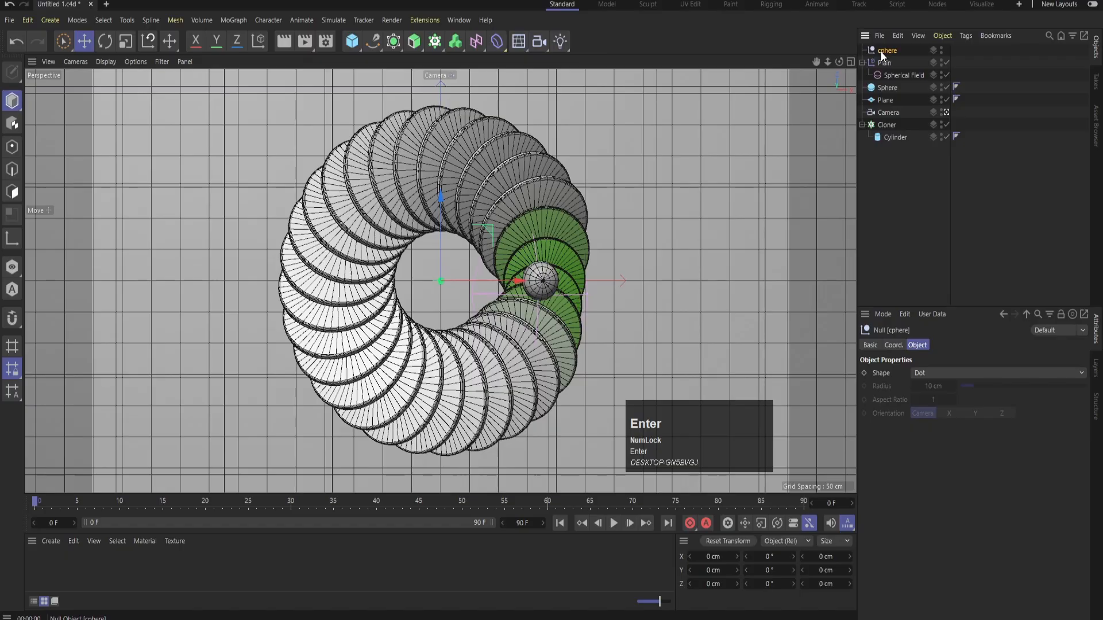
Step: Move the Spherical Field to about Z -44 cm, checking its effect on the discs with view renders
key("ctrl+r")
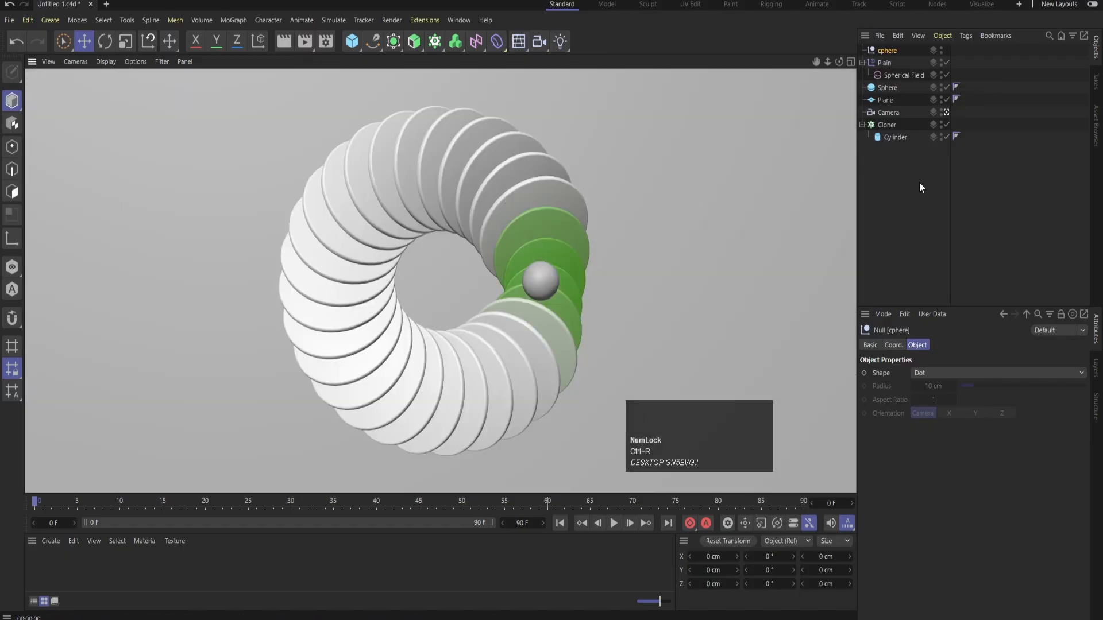
left_click(903, 75)
left_click_drag(532, 209, 541, 224)
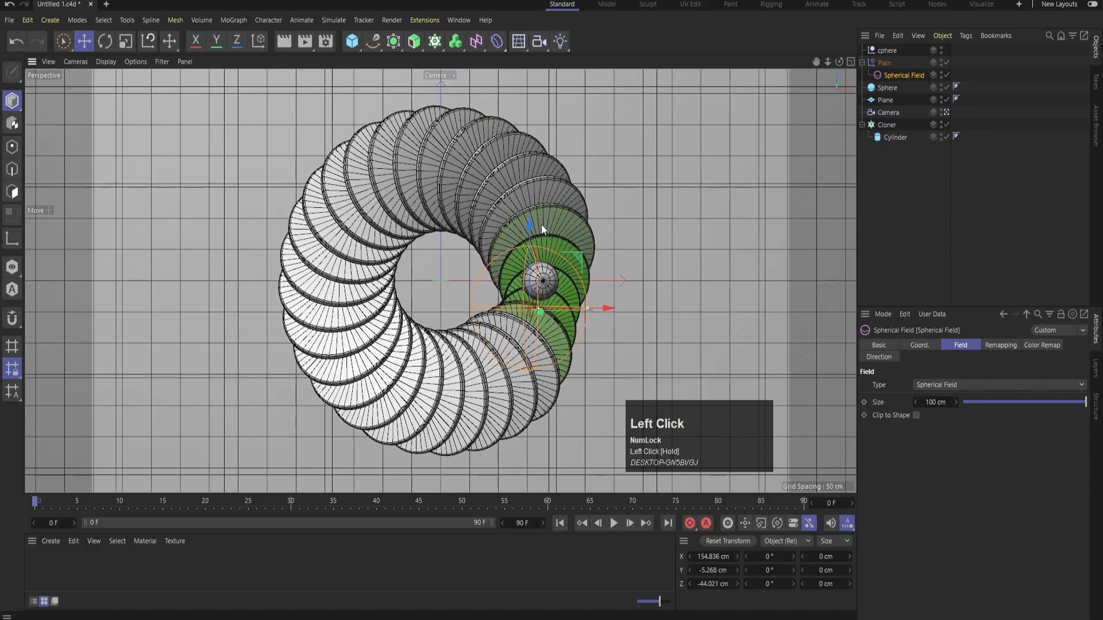
key("ctrl+r")
left_click(994, 248)
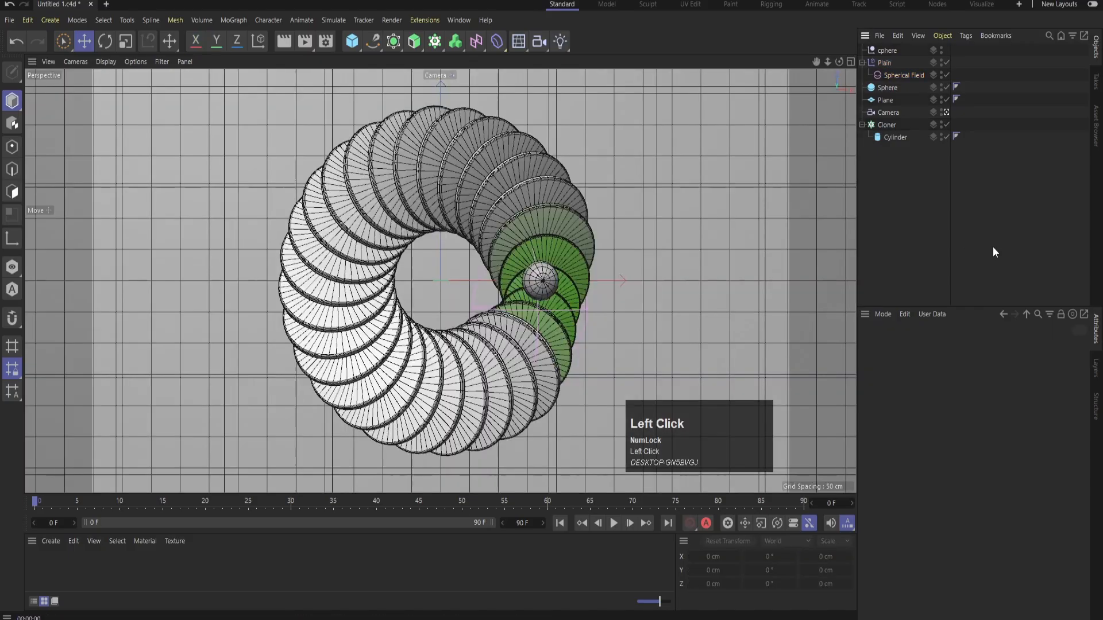
Step: Rename the null Circluar and nest the sphere and the Spherical Field under it
left_click(888, 88)
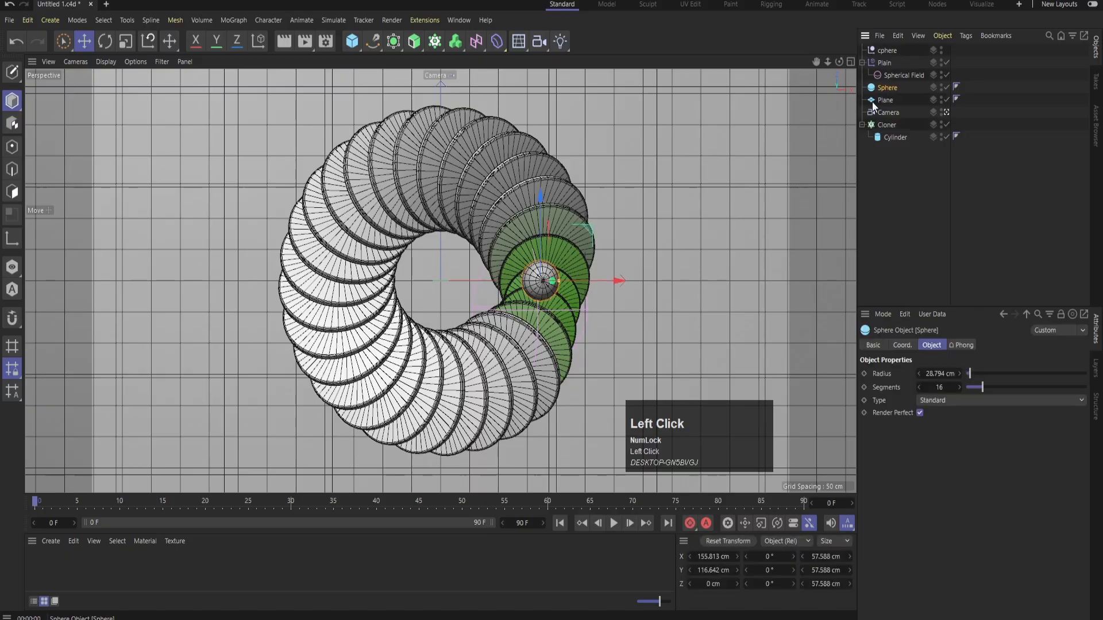
left_click_drag(894, 87, 887, 50)
double_click(887, 50)
type("C")
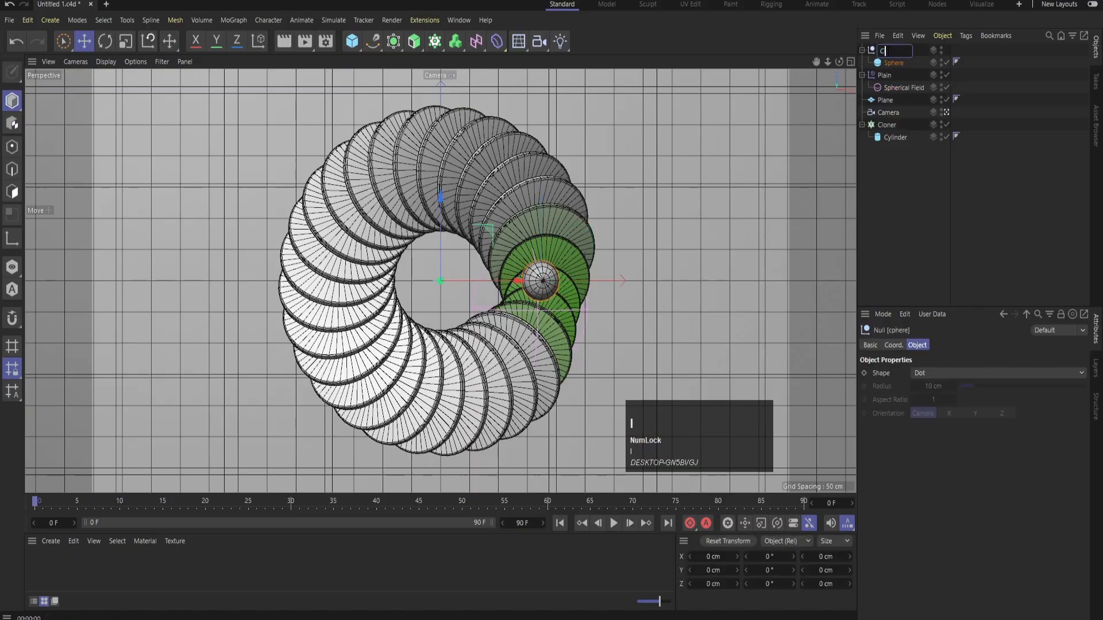
type("ircluar")
key("Return")
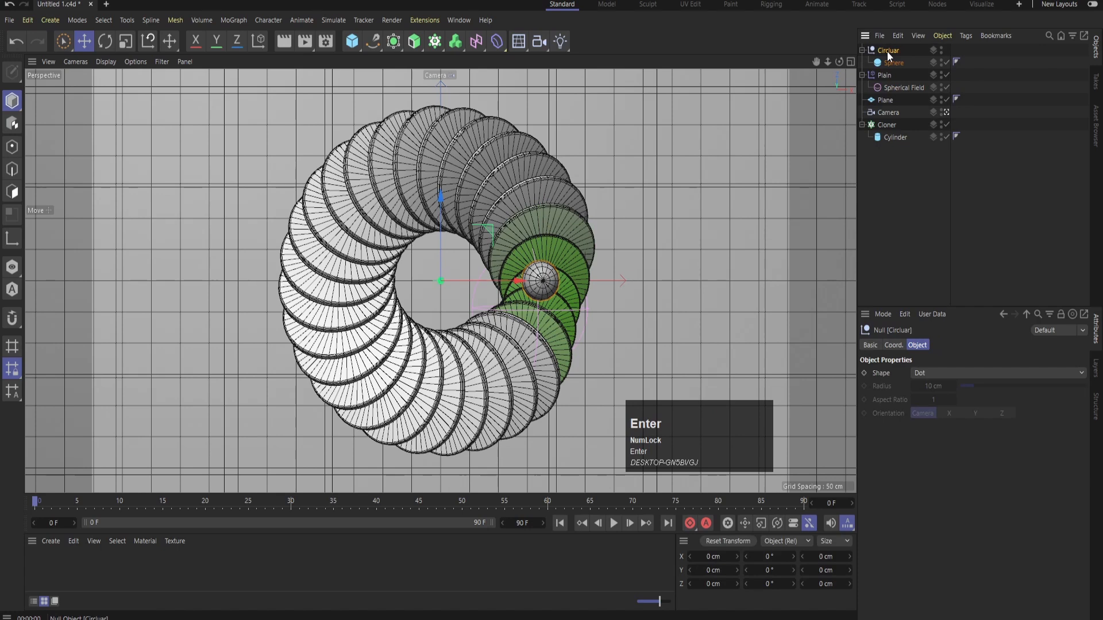
left_click(890, 87)
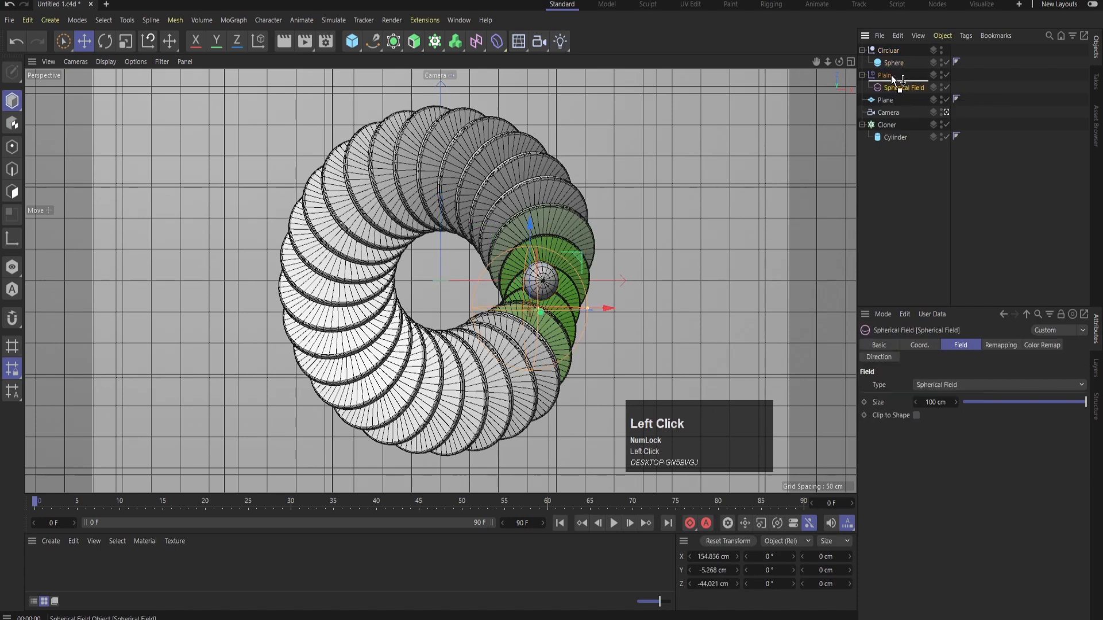
left_click_drag(894, 63, 890, 58)
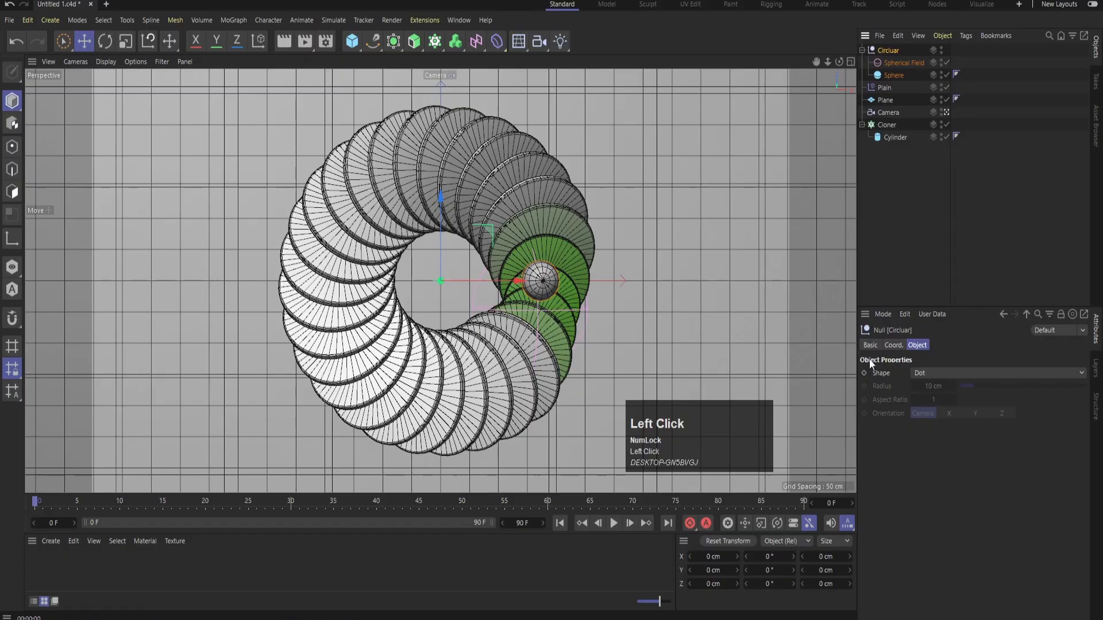
Step: Reset the Circluar null's R.H to 0° after trying out its rotation, and keyframe R.H at frame 0
left_click(892, 347)
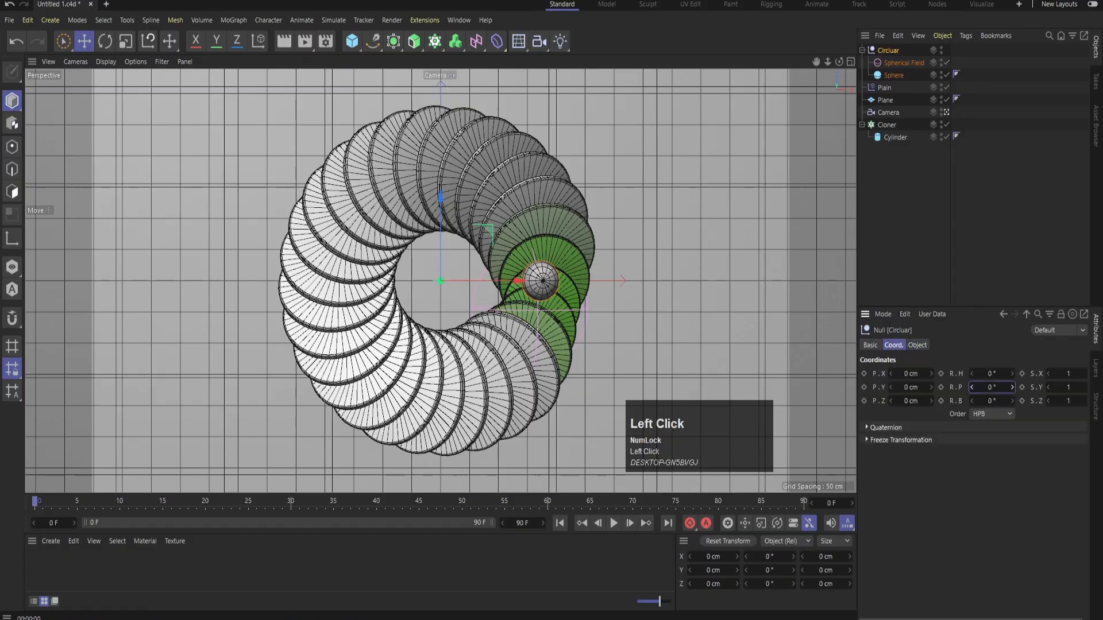
mouse_move(1003, 387)
left_mouse_down()
mouse_move(1016, 388)
mouse_move(998, 373)
mouse_move(1071, 373)
mouse_move(993, 374)
left_mouse_up()
key("ctrl+z")
key("ctrl+z")
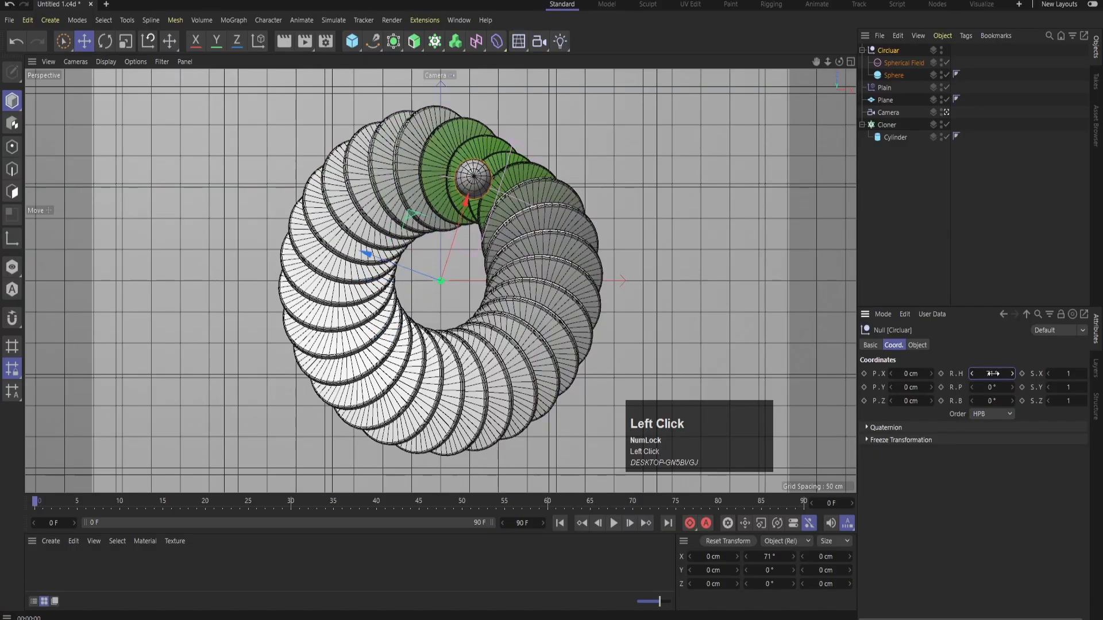
type("0")
key("Return")
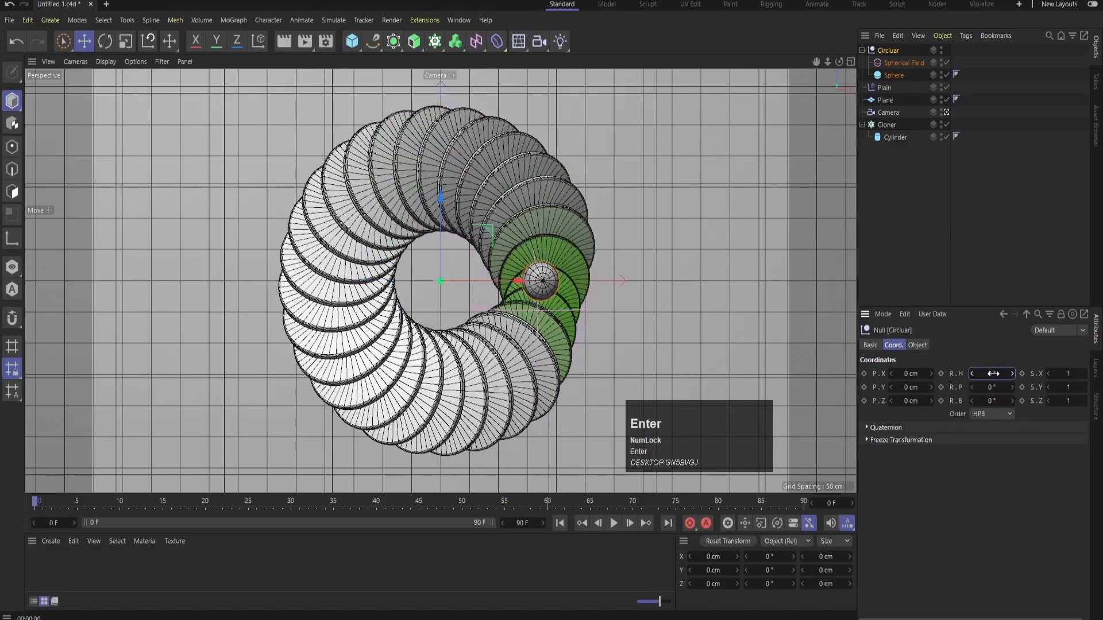
left_click(943, 374)
Step: Set the end of the timeline to 120 frames
left_click(523, 522)
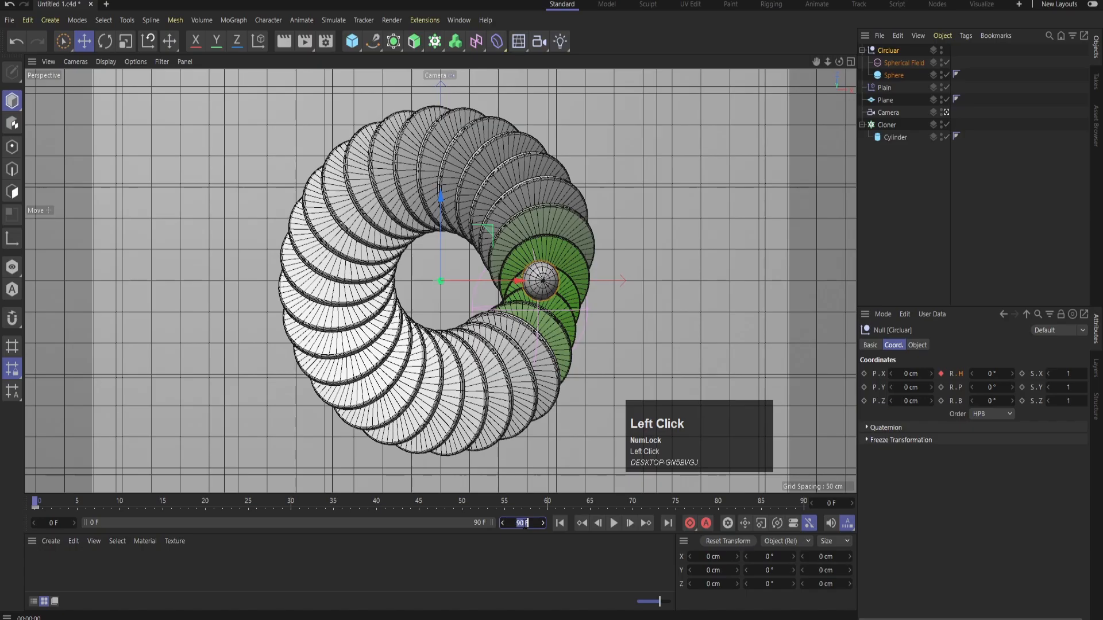
type("120")
key("Return")
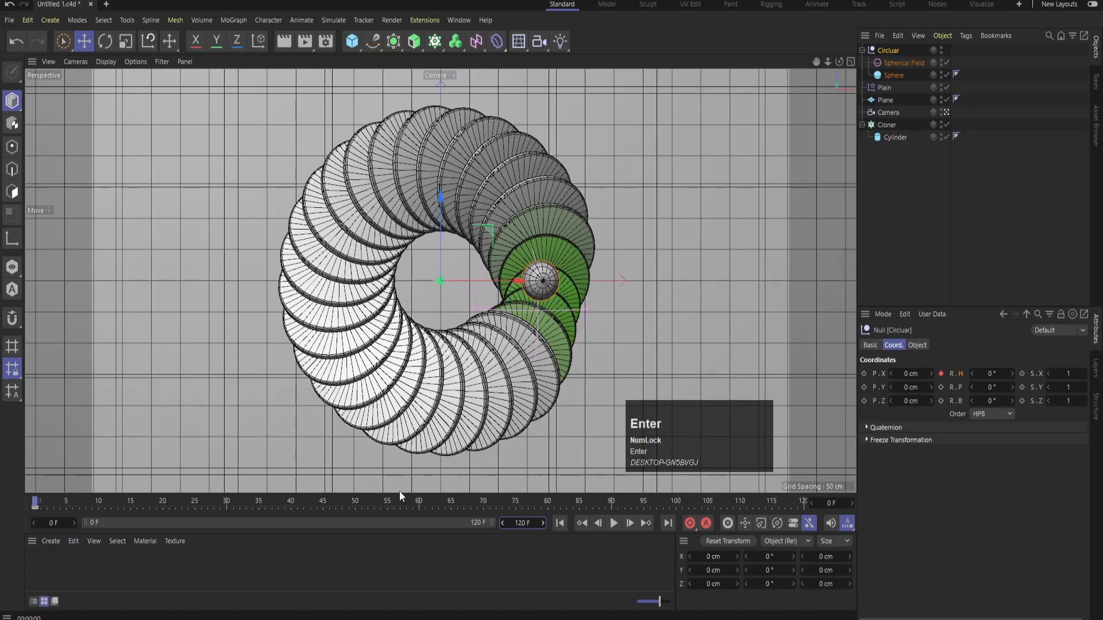
Step: Set the null's R.H to 360° at frame 120 and keyframe it
left_click(853, 504)
left_click(991, 371)
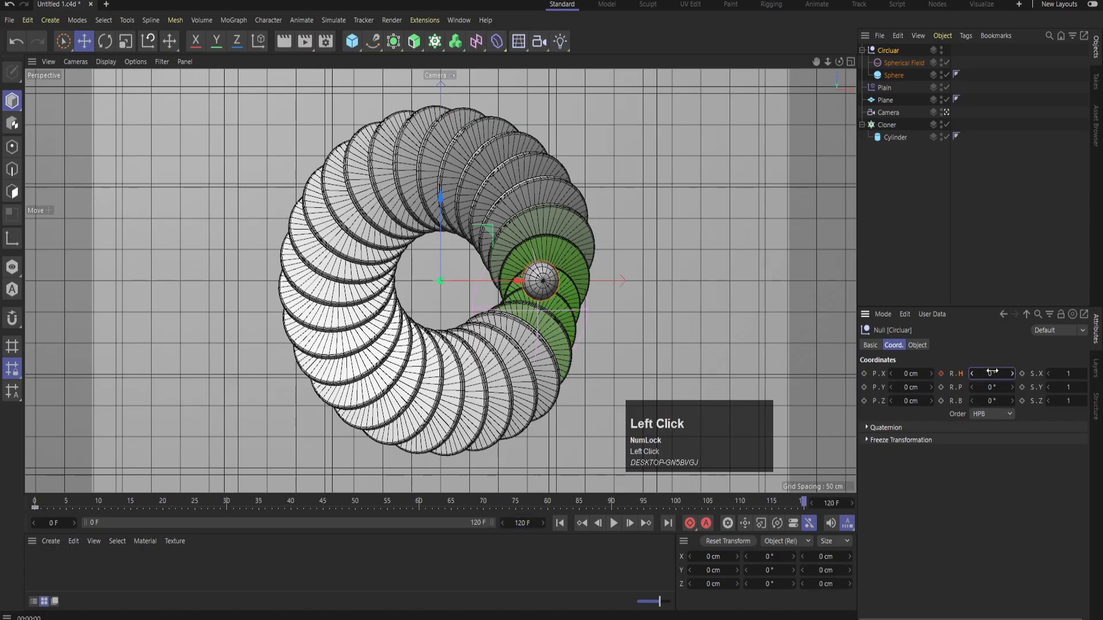
type("360")
key("Return")
left_click(943, 374)
Step: Return to the first frame and set both R.H keys to linear interpolation in the F-Curve editor, closing it when done
left_click(561, 523)
right_click(957, 373)
mouse_move(974, 393)
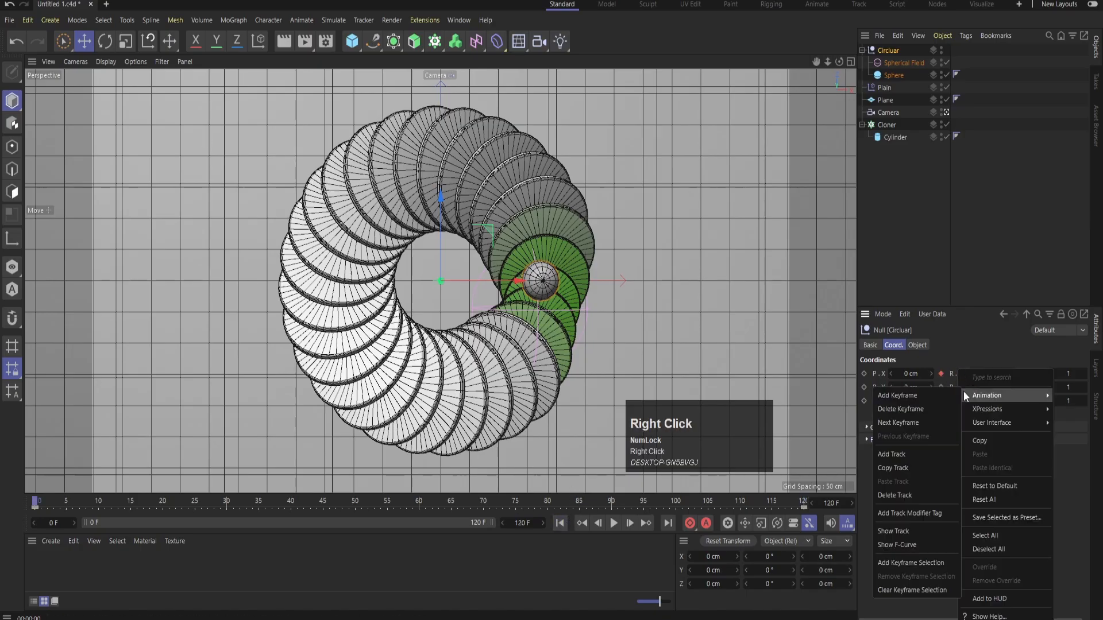
left_click(888, 543)
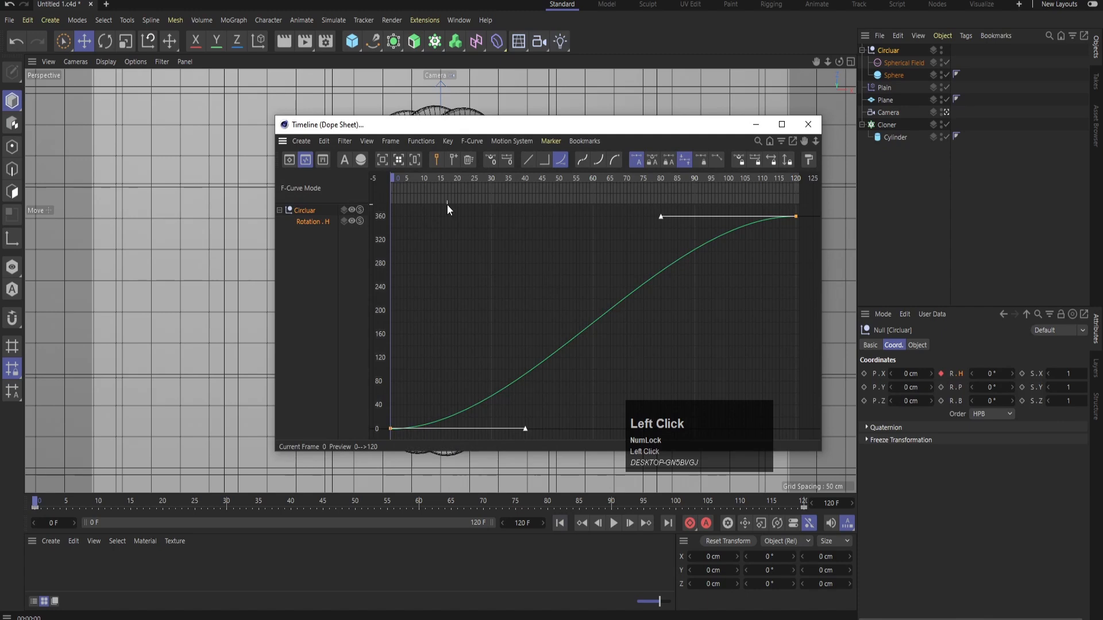
key("ctrl+a")
left_click(527, 160)
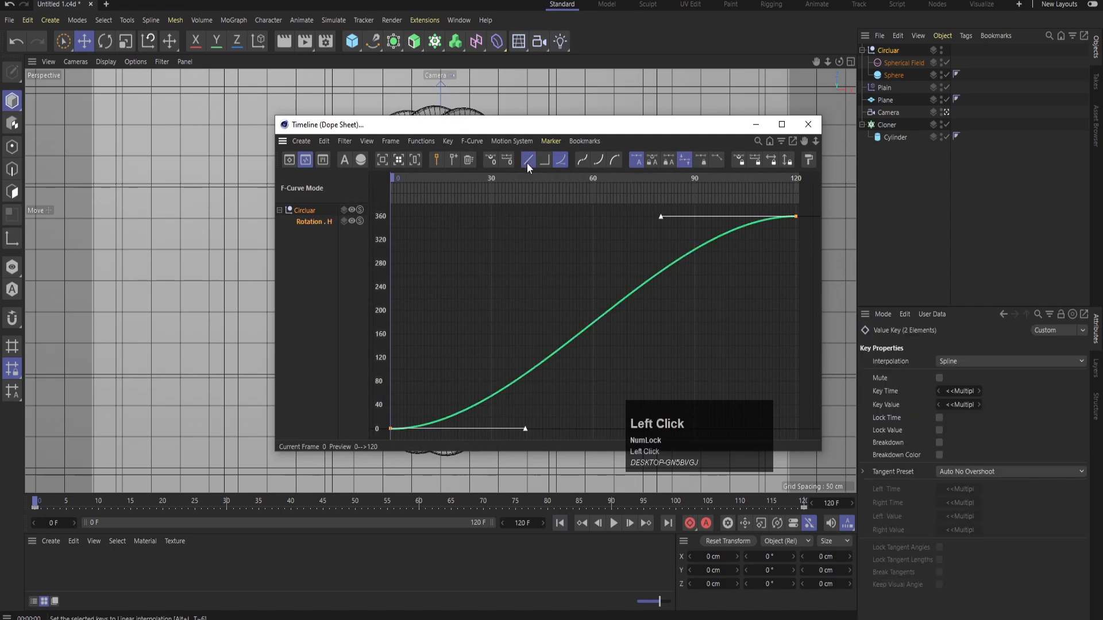
left_click(808, 124)
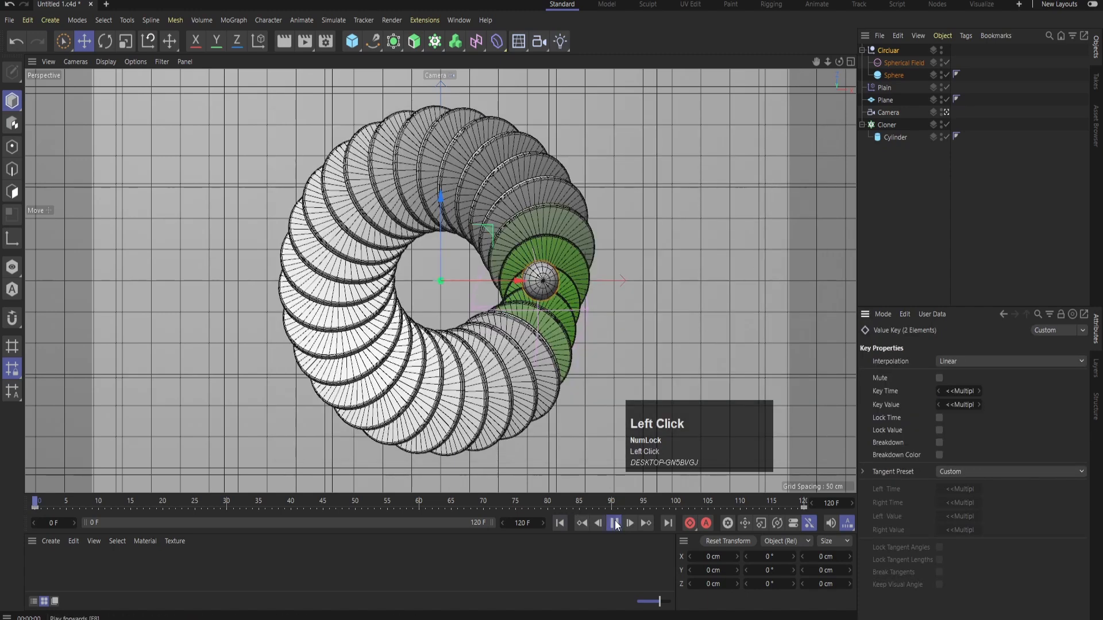
Step: Play the sphere's orbit animation, rewind to frame 0, and render the view to check the look
left_click(614, 523)
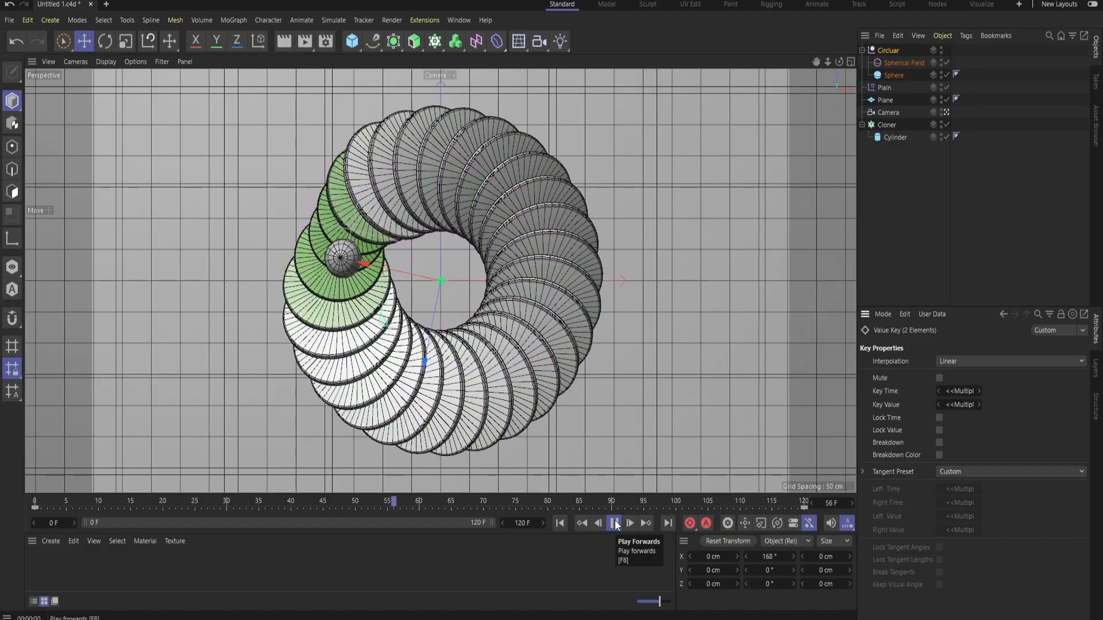
left_click(615, 524)
left_click(559, 523)
key("ctrl+r")
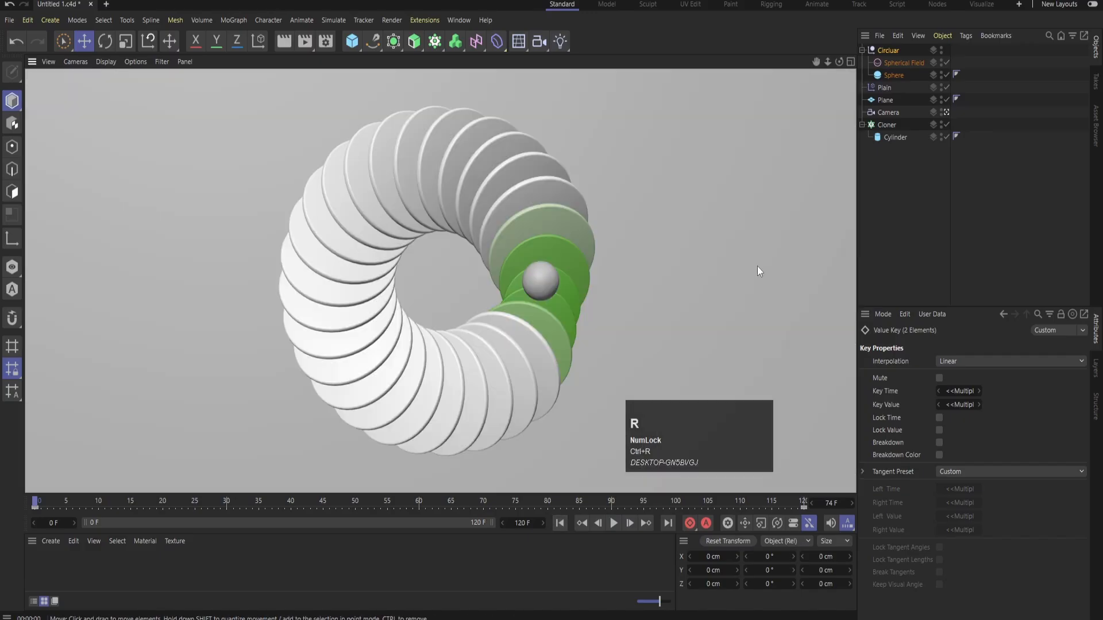
left_click(963, 187)
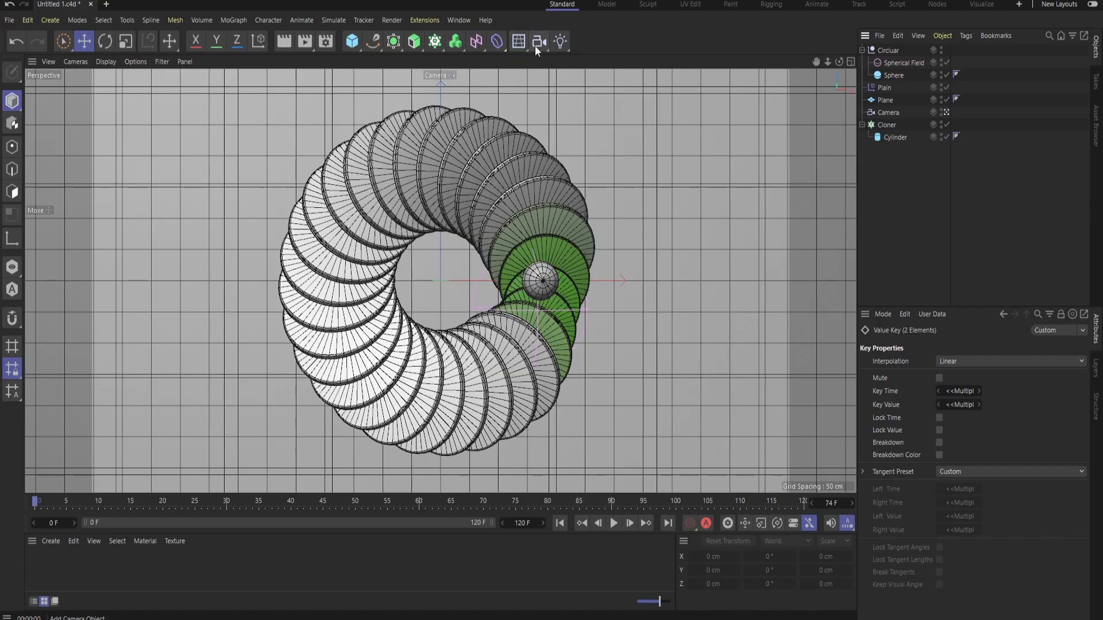
Step: Add an area light, move it to about X -1041 cm, Z -840 cm, and rotate it to about H -49°, P -51° toward the ring
left_click(562, 41)
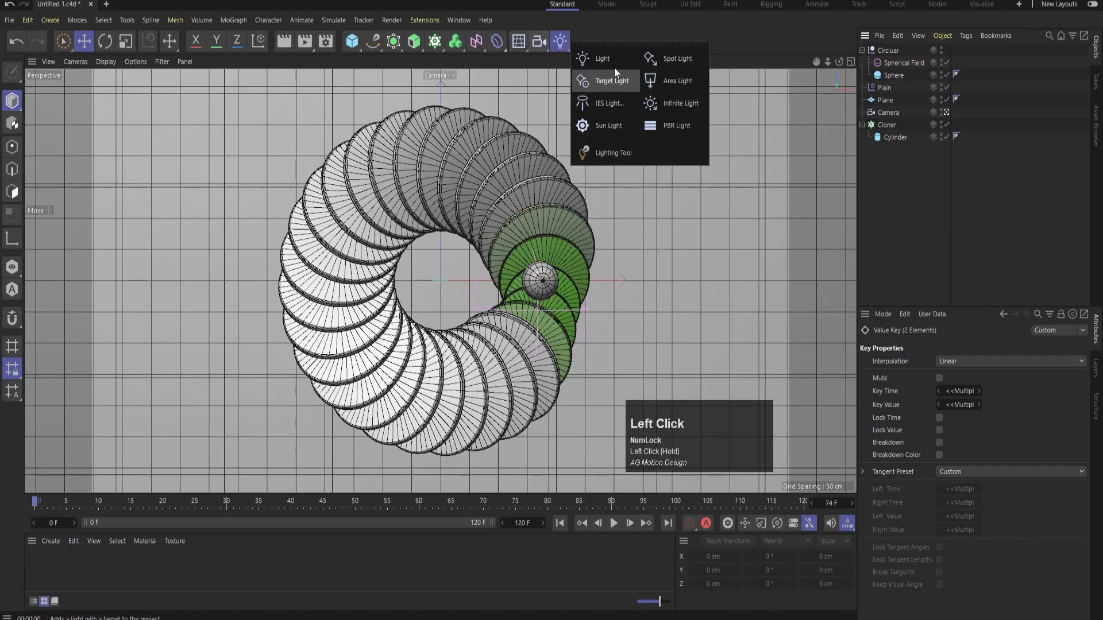
left_click(674, 81)
middle_click(574, 216)
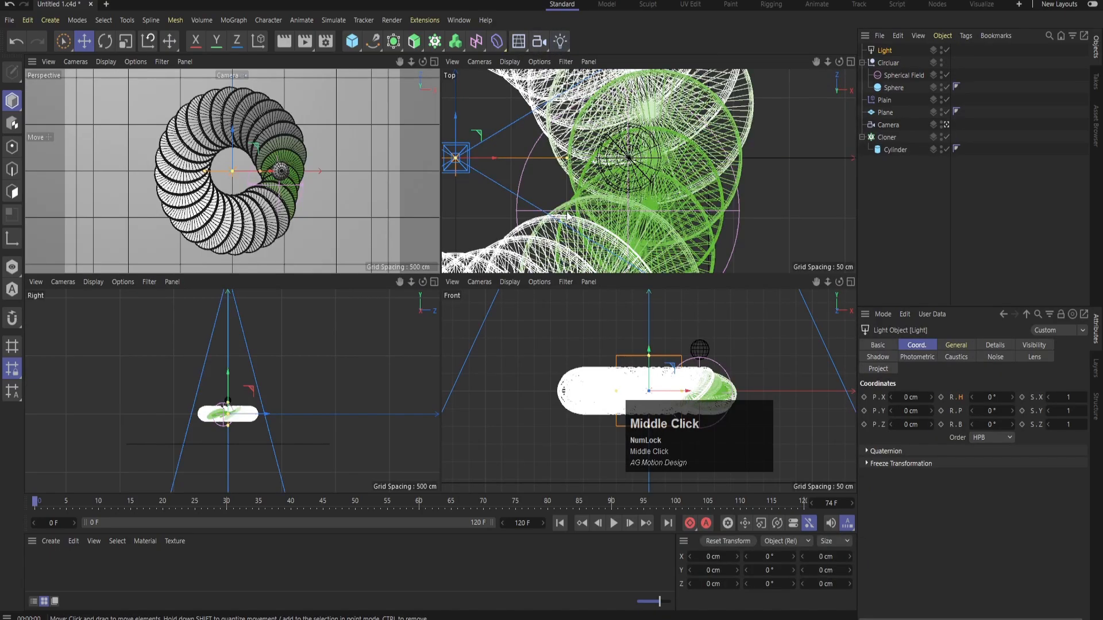
middle_click(624, 210)
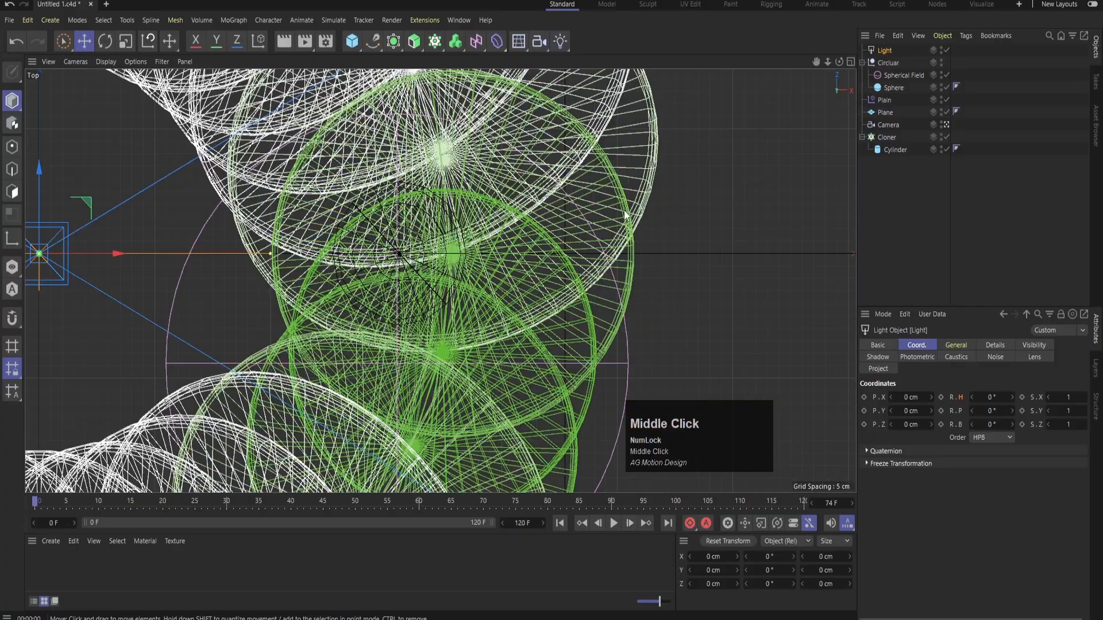
scroll(564, 262, "down", 6)
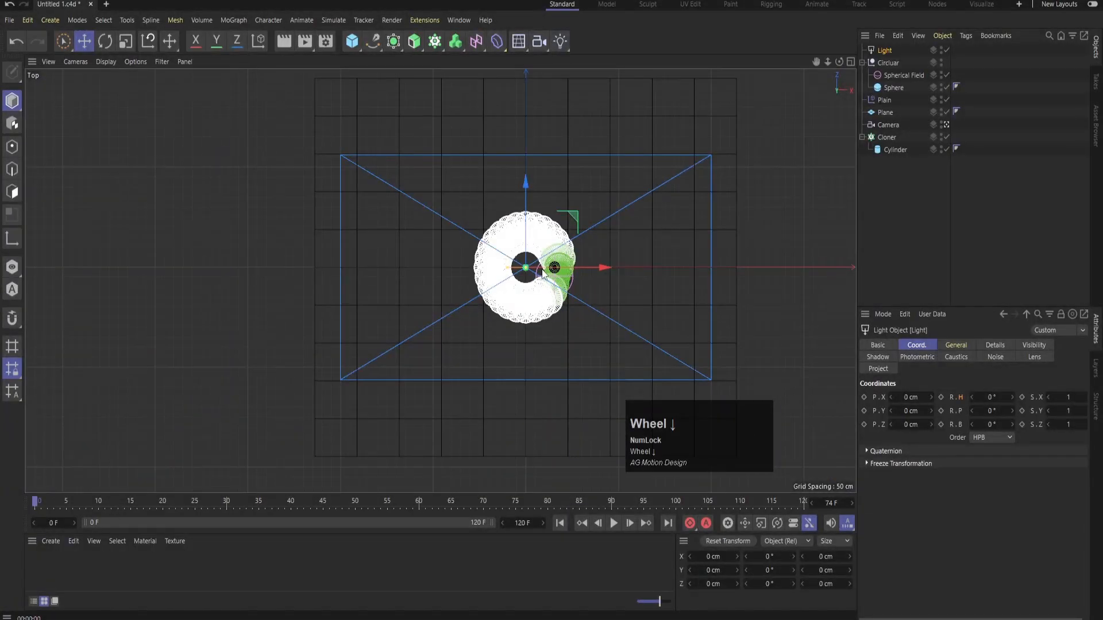
left_click(582, 270)
left_click_drag(574, 215, 381, 432)
key("r")
left_click_drag(303, 466, 363, 409)
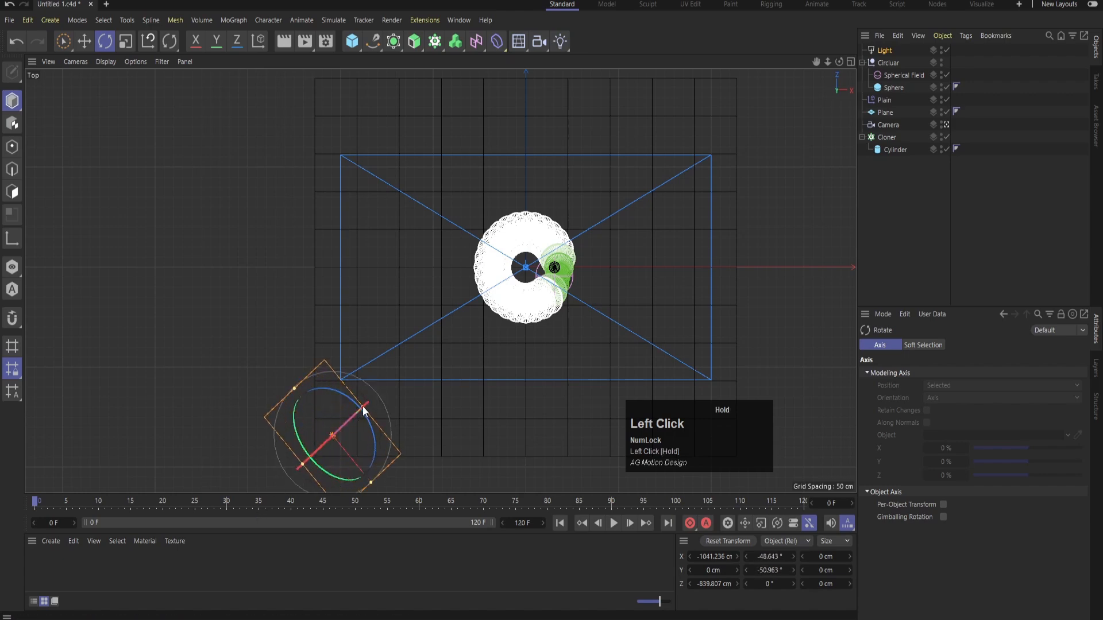
Step: Raise the area light to about 604 cm on Y and render the perspective view to check the lighting
middle_click(408, 299)
middle_click(170, 407)
key("e")
key("w")
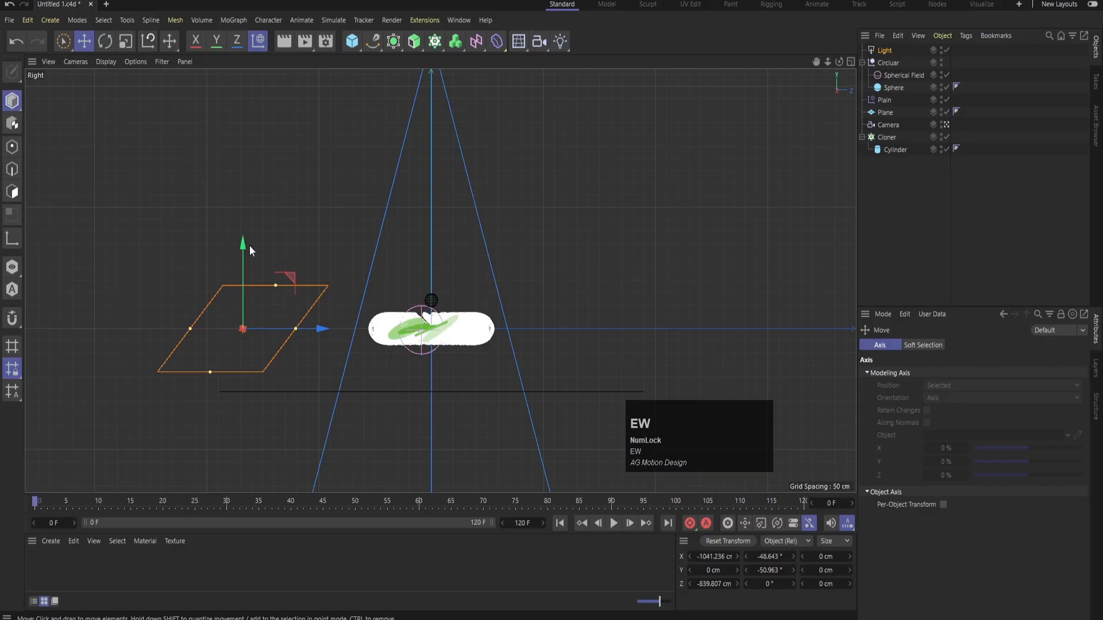
left_click_drag(249, 246, 255, 98)
middle_click(506, 237)
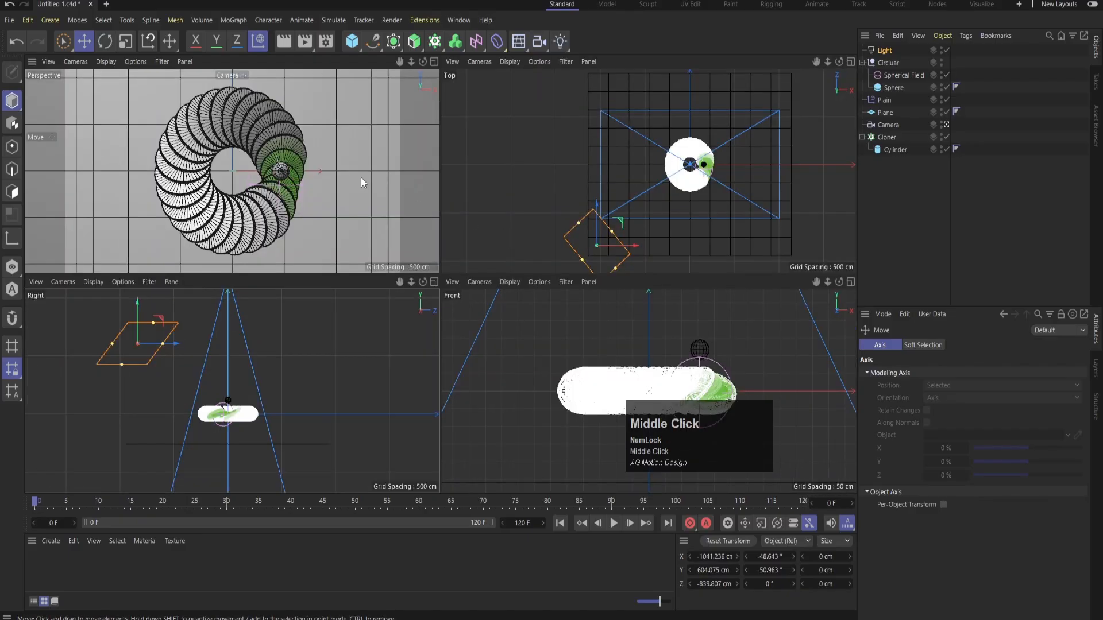
middle_click(361, 178)
key("ctrl+r")
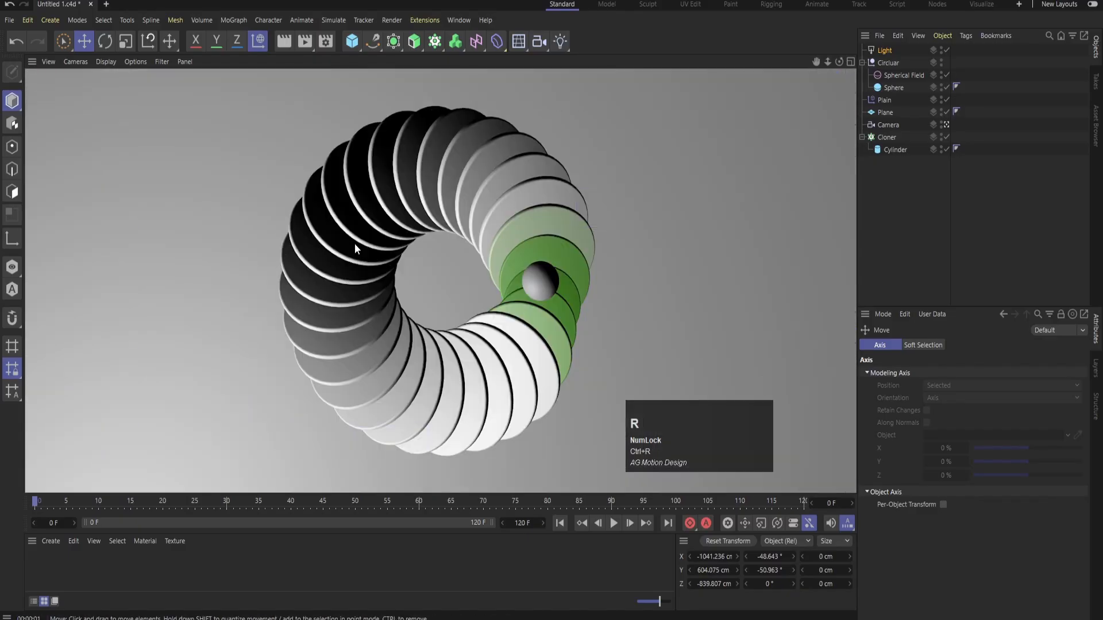
Step: Set the light's shadow type to Area and render the view
left_click(880, 53)
left_click(955, 346)
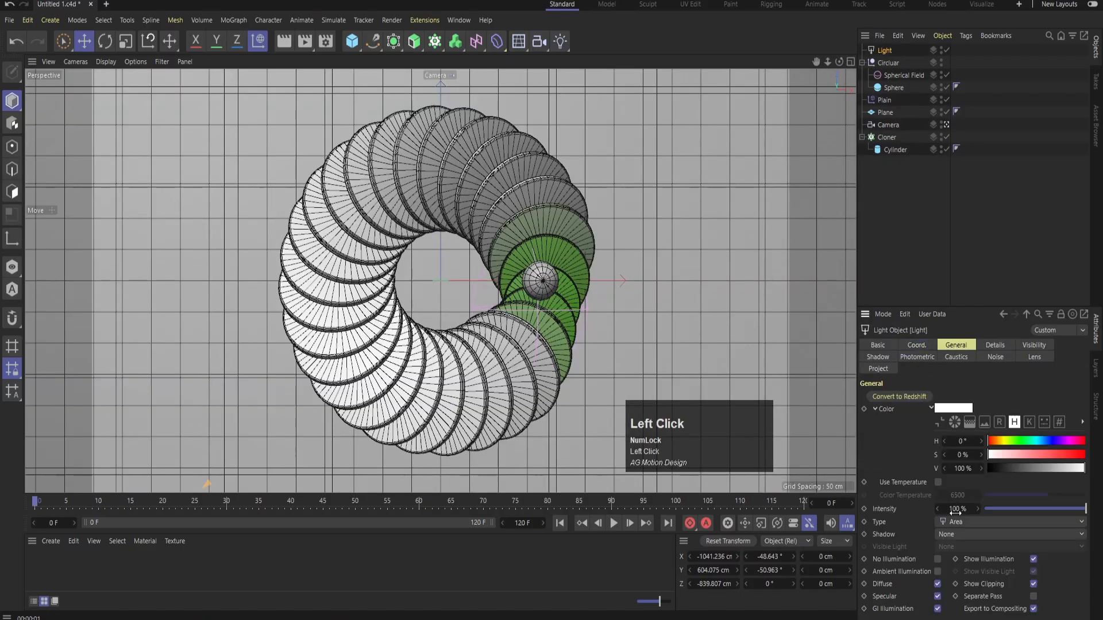
left_click(950, 532)
left_click(953, 593)
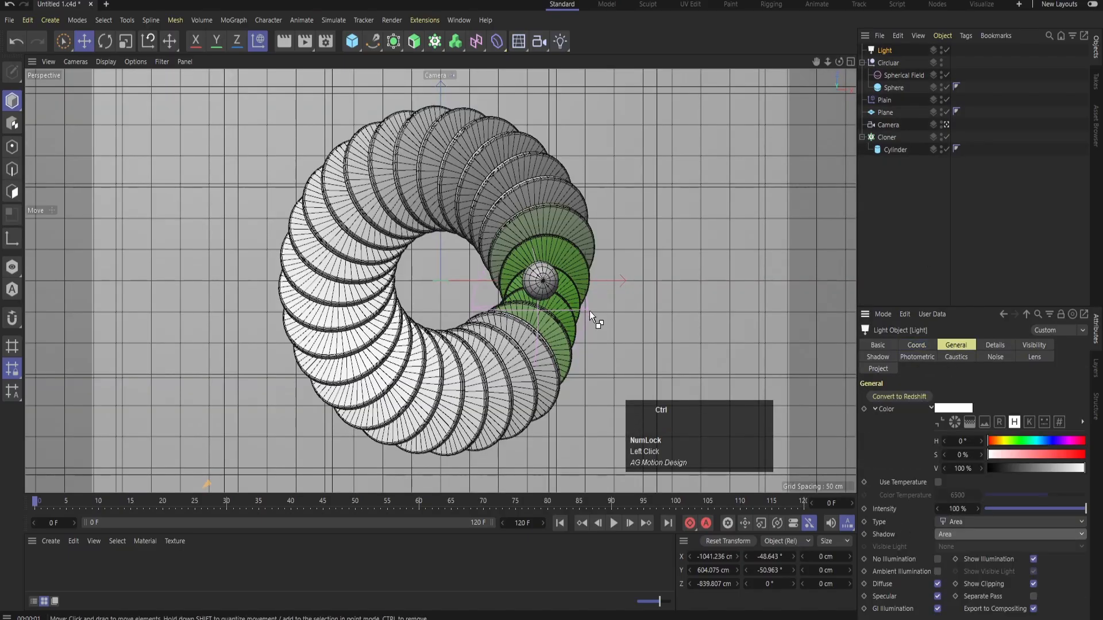
key("ctrl+r")
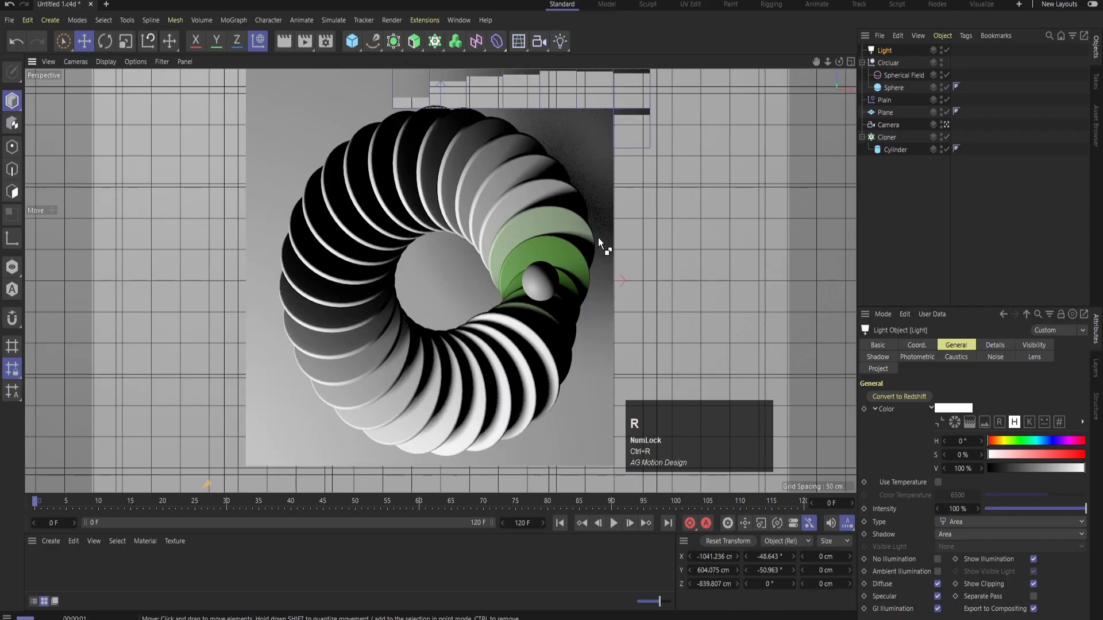
Step: Duplicate the light along Z to about 1019 cm and rotate the copy to a heading of about -137° to face the ring
middle_click(601, 205)
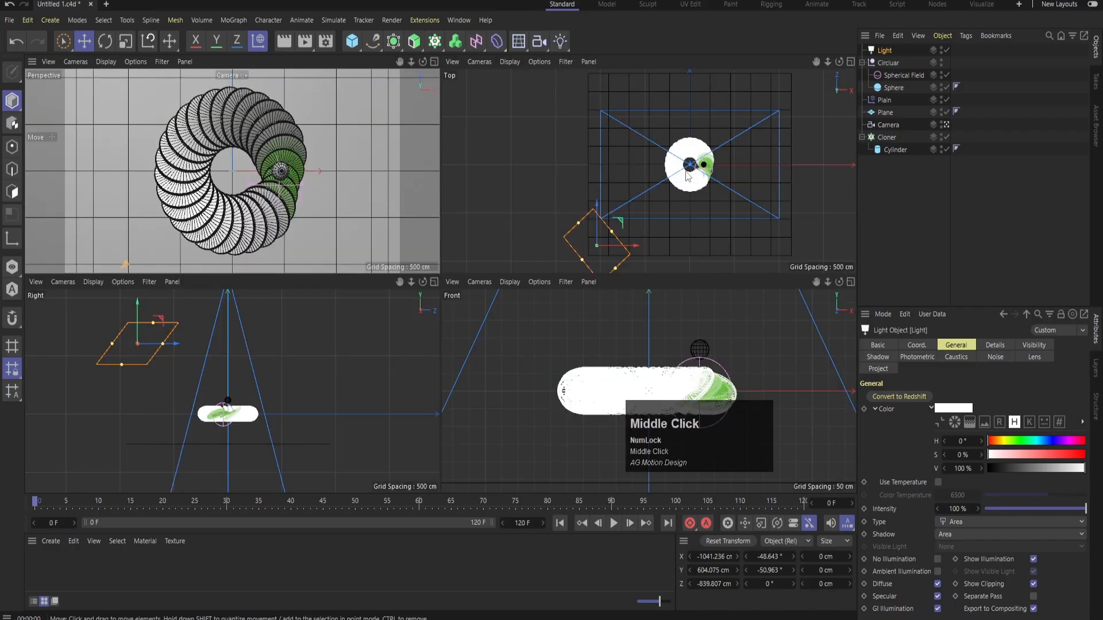
middle_click(601, 205)
scroll(402, 373, "down", 3)
left_click_drag(353, 336, 413, 191, "ctrl")
key("r")
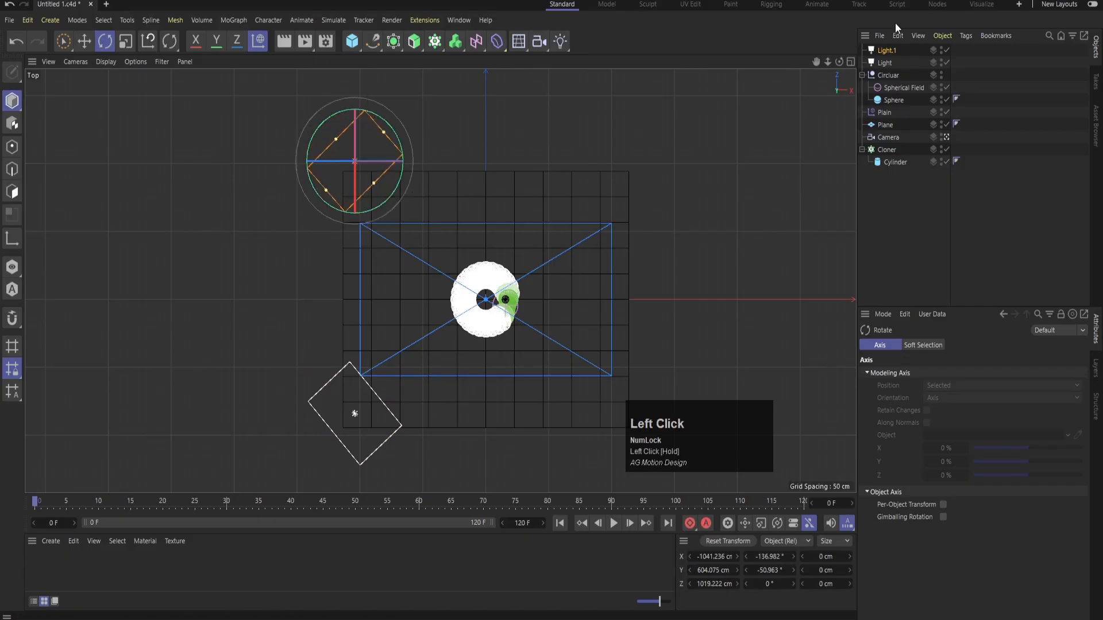
Step: Duplicate both lights to the ring's opposite side at about X 1206 cm, rotate the pair to about 189° facing inward, and render the view
left_click(887, 64, "shift")
key("e")
left_click(426, 286, "ctrl")
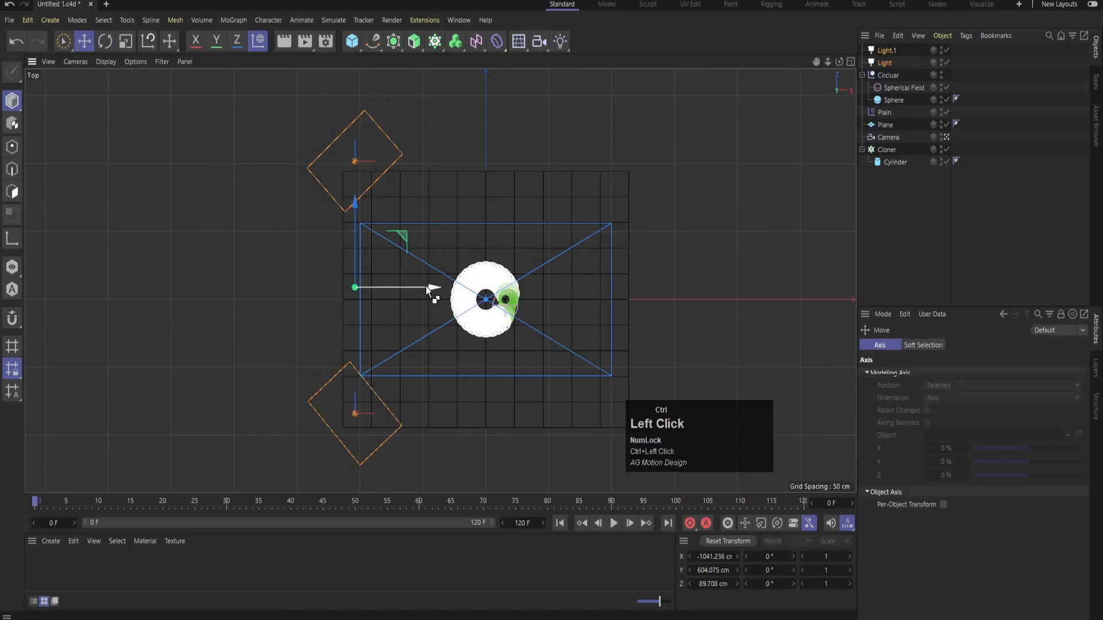
left_click_drag(425, 286, 710, 282, "ctrl")
key("r")
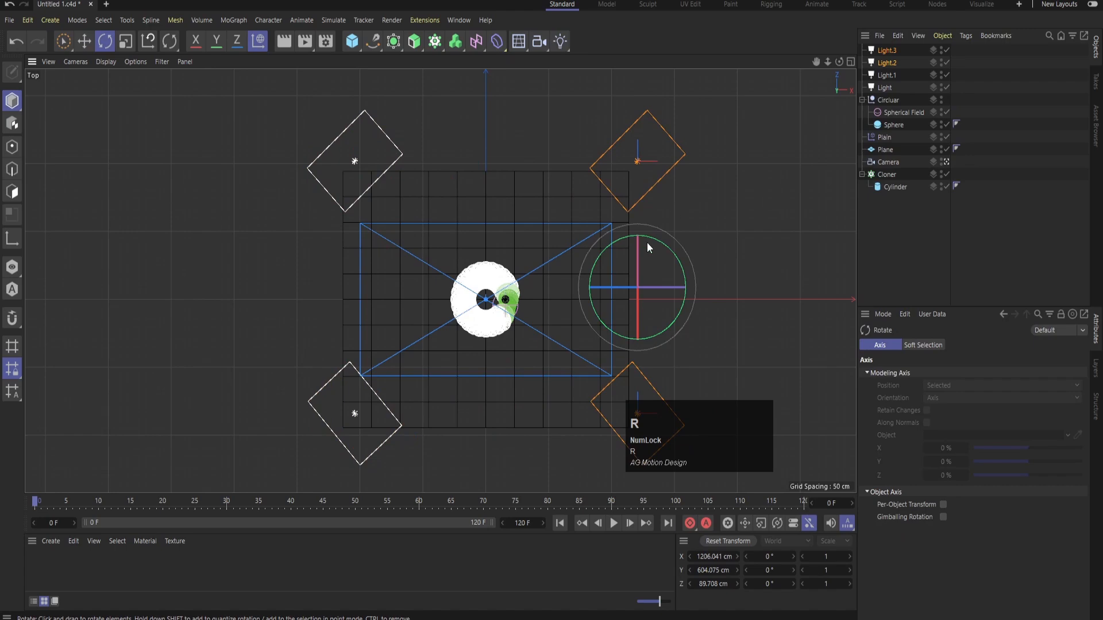
left_click_drag(647, 243, 632, 391)
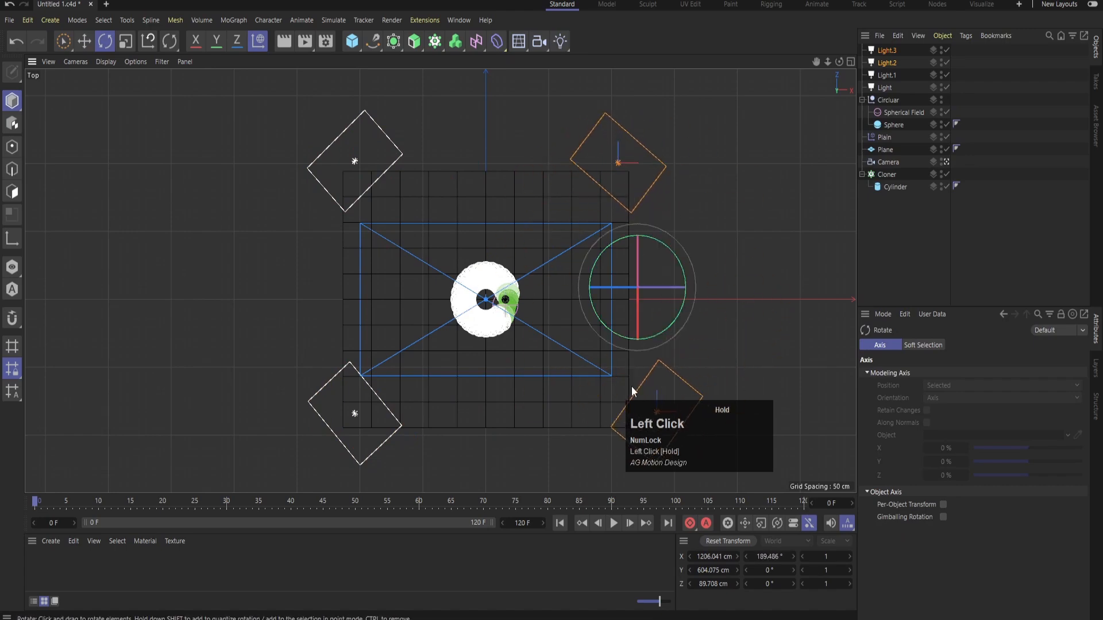
middle_click(663, 133)
middle_click(368, 166)
key("ctrl+r")
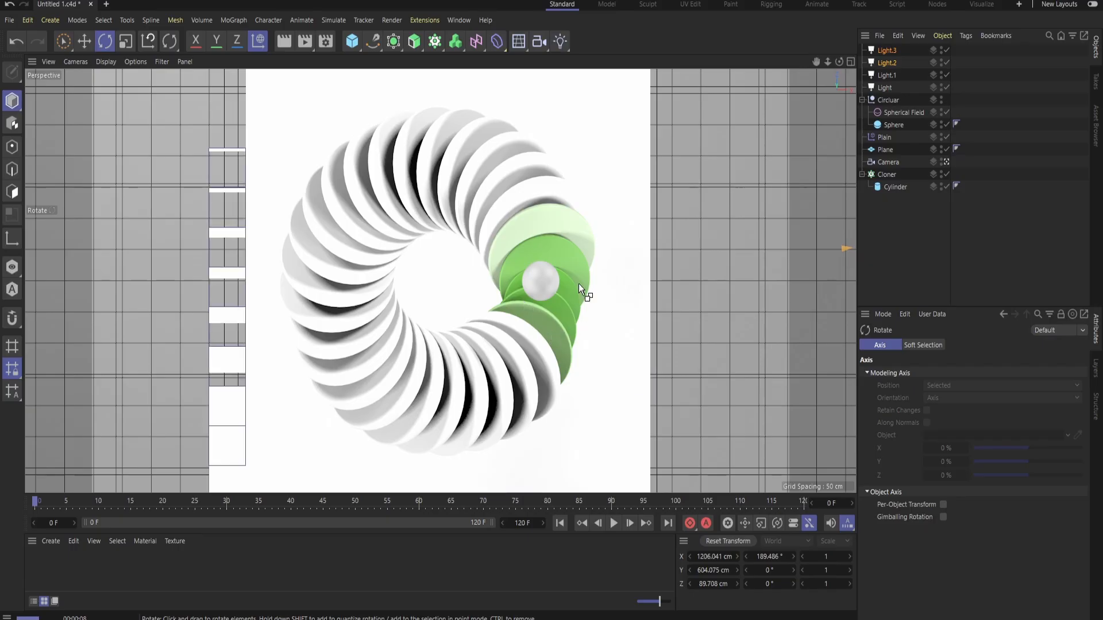
Step: Set the original light's shadow density to 75% and restore the previous camera view
left_click(888, 88)
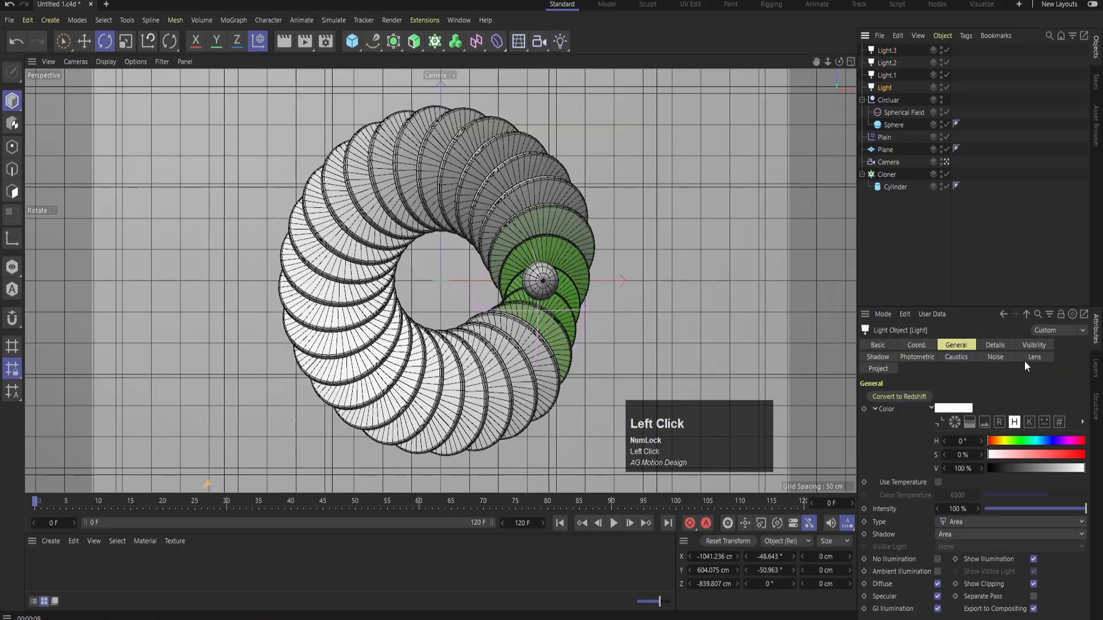
left_click(880, 357)
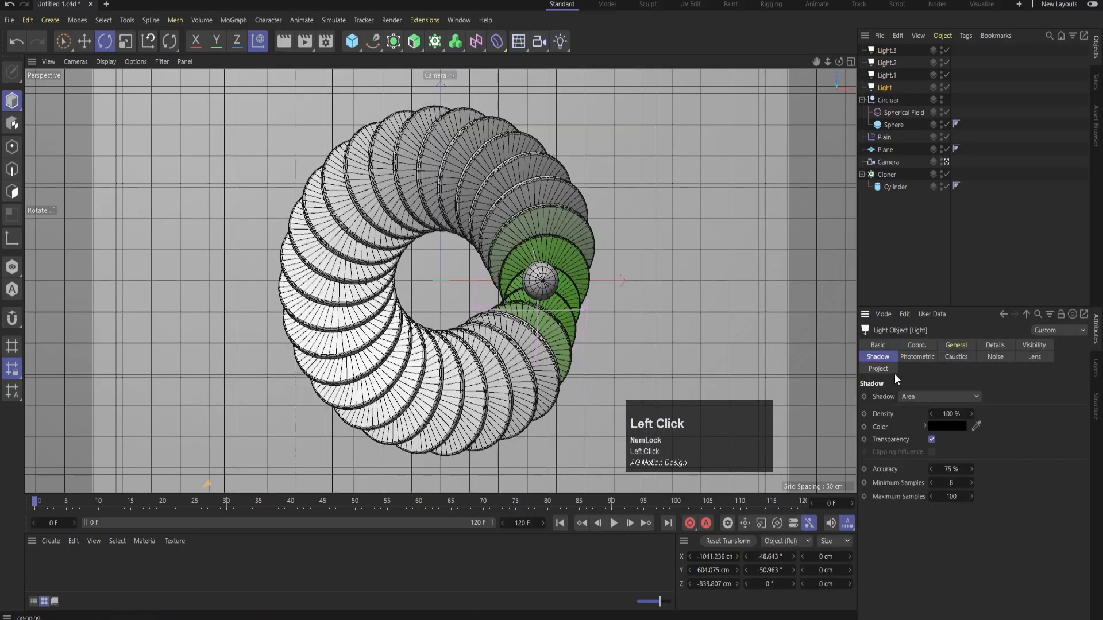
left_click(943, 414)
type("75")
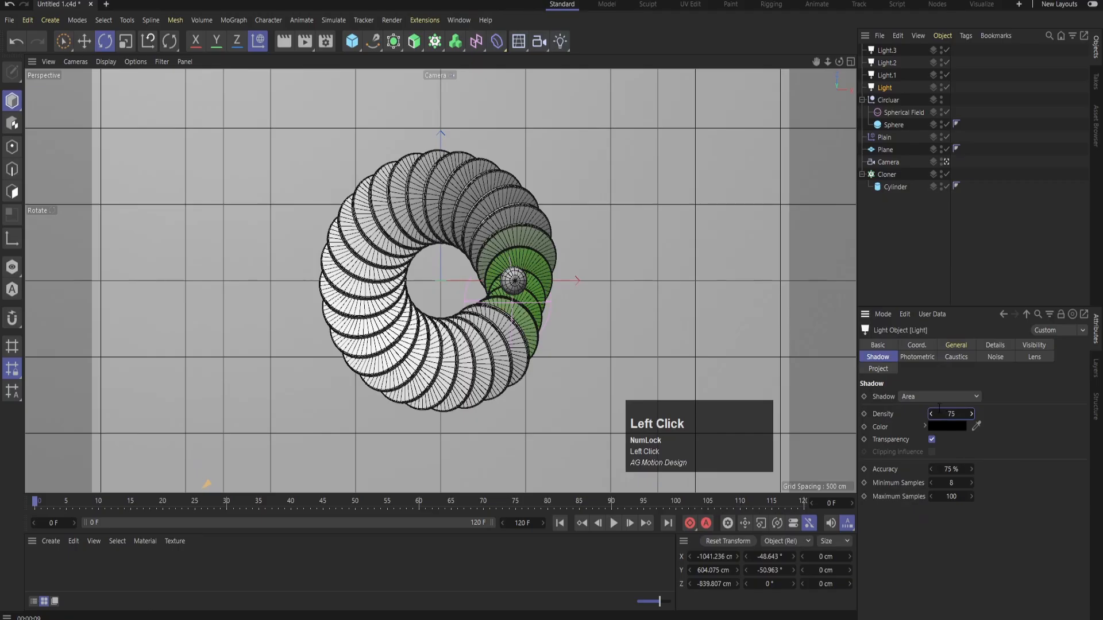
key("Return")
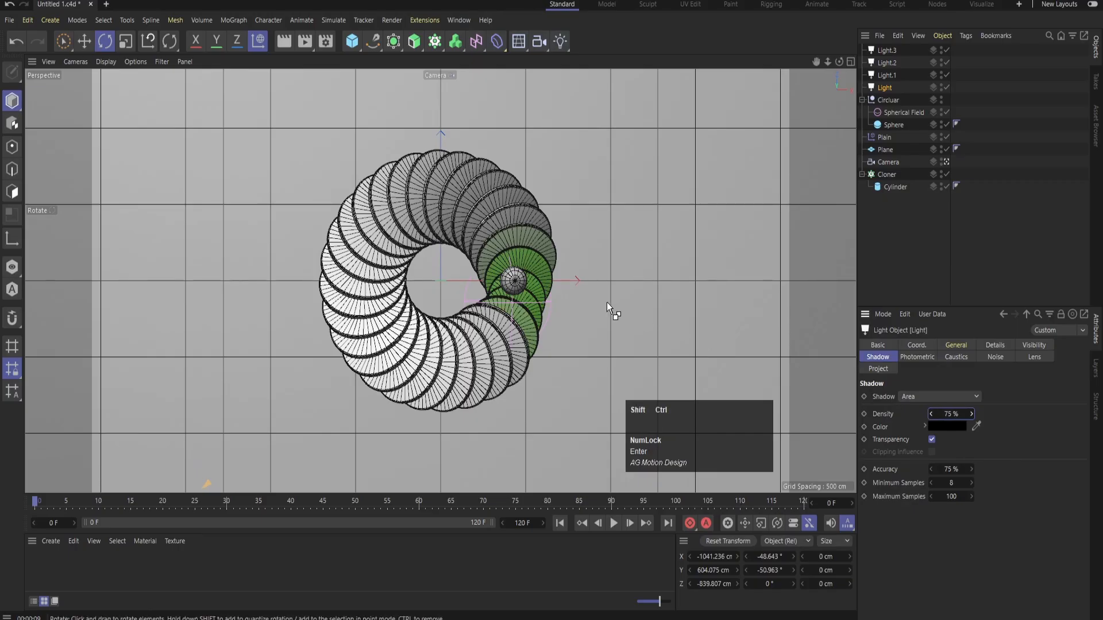
key("ctrl+shift+z")
Step: Set the shadow density of Light.1 and Light.2 to 75%
left_click(885, 77)
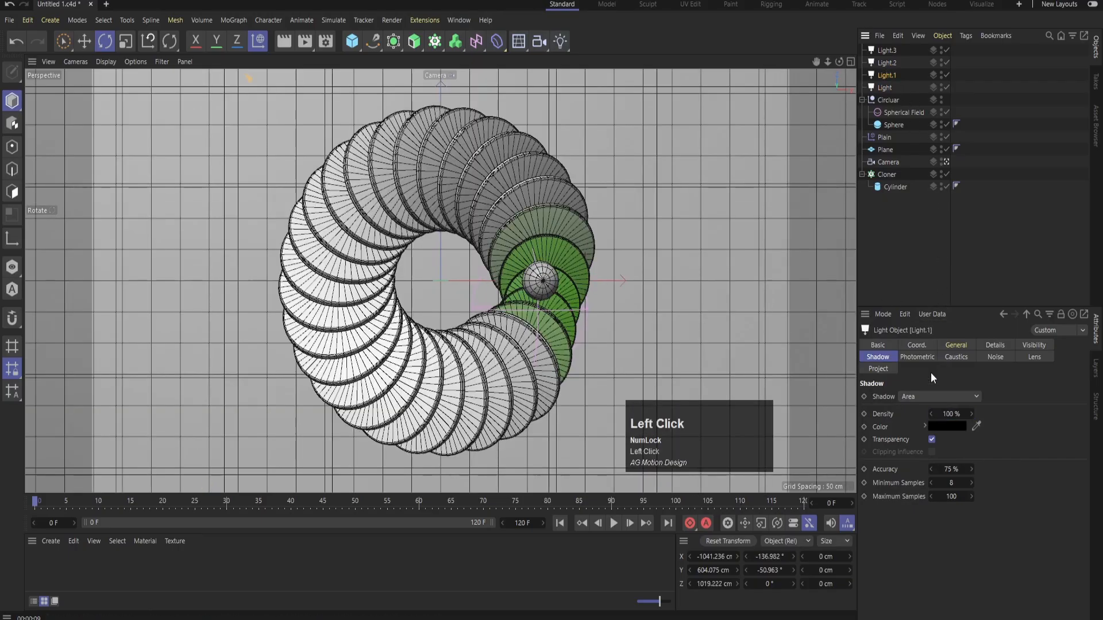
left_click(951, 413)
key("Return")
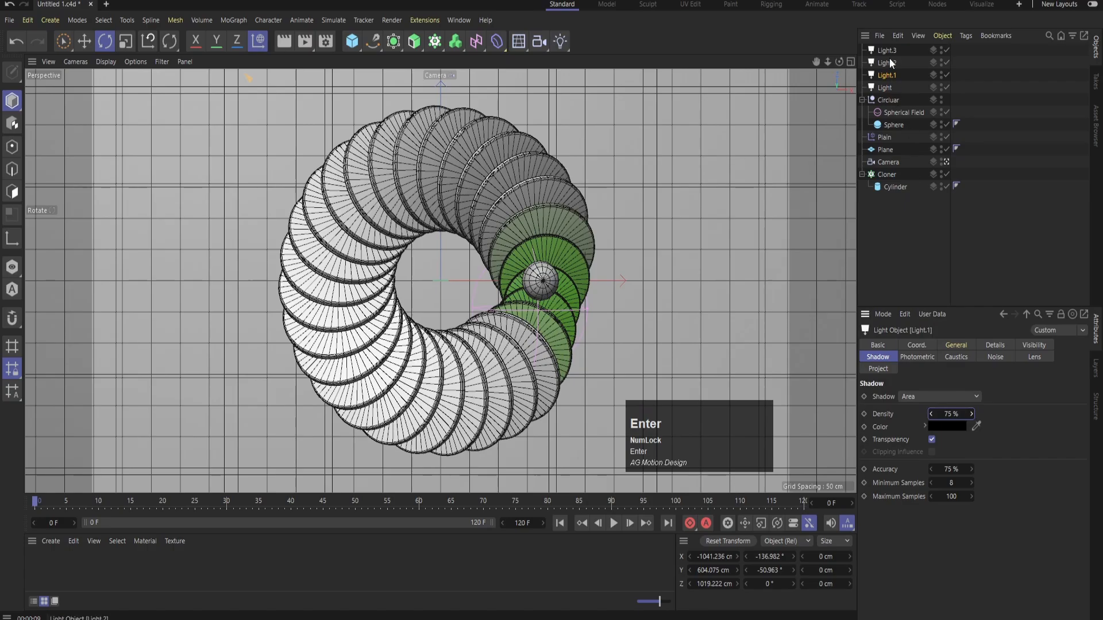
left_click(887, 63)
left_click(951, 414)
type("75")
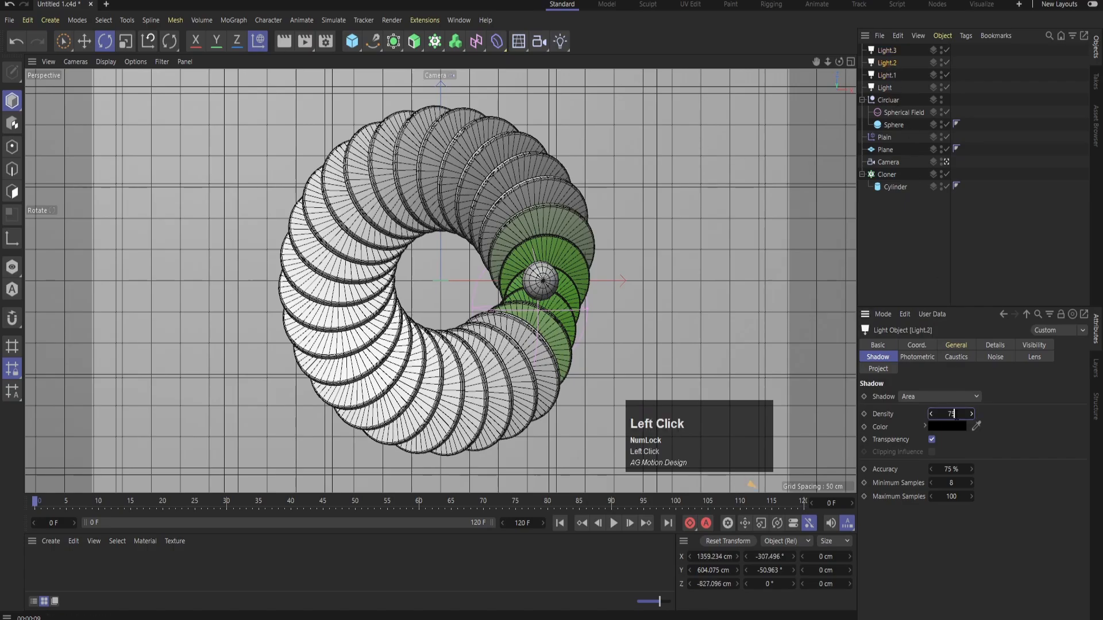
key("Return")
Step: Set the shadow density of Light.3 to 75% and render the view
left_click(886, 50)
left_click(952, 414)
type("75")
key("Return")
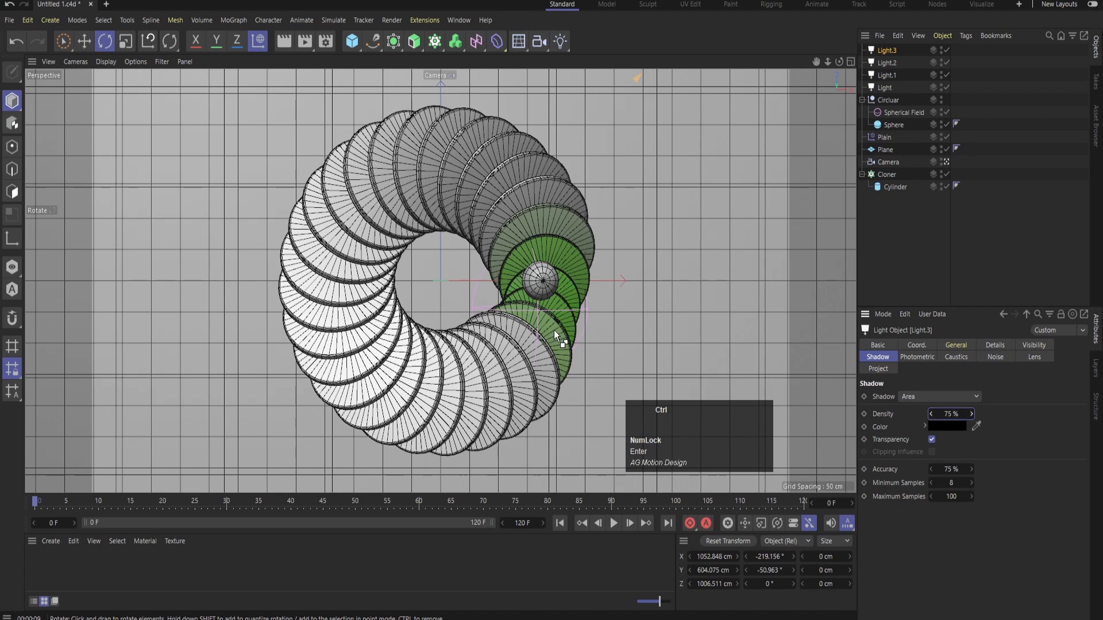
key("ctrl+r")
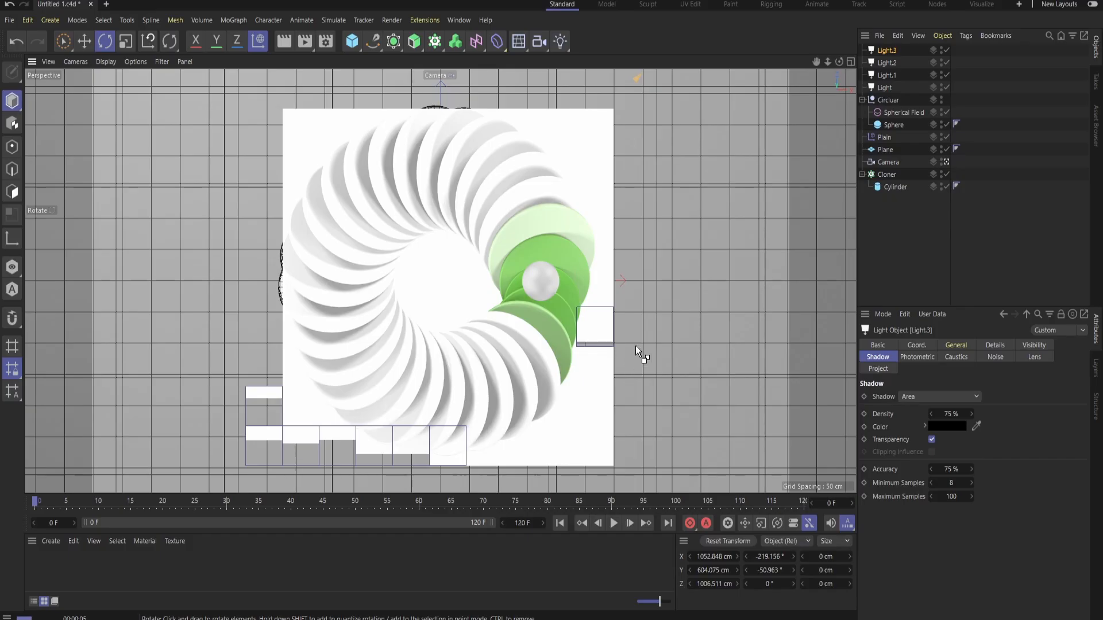
Step: Raise the background plane closer to the discs, to about -80 cm on Y, and render the view
left_click(672, 284)
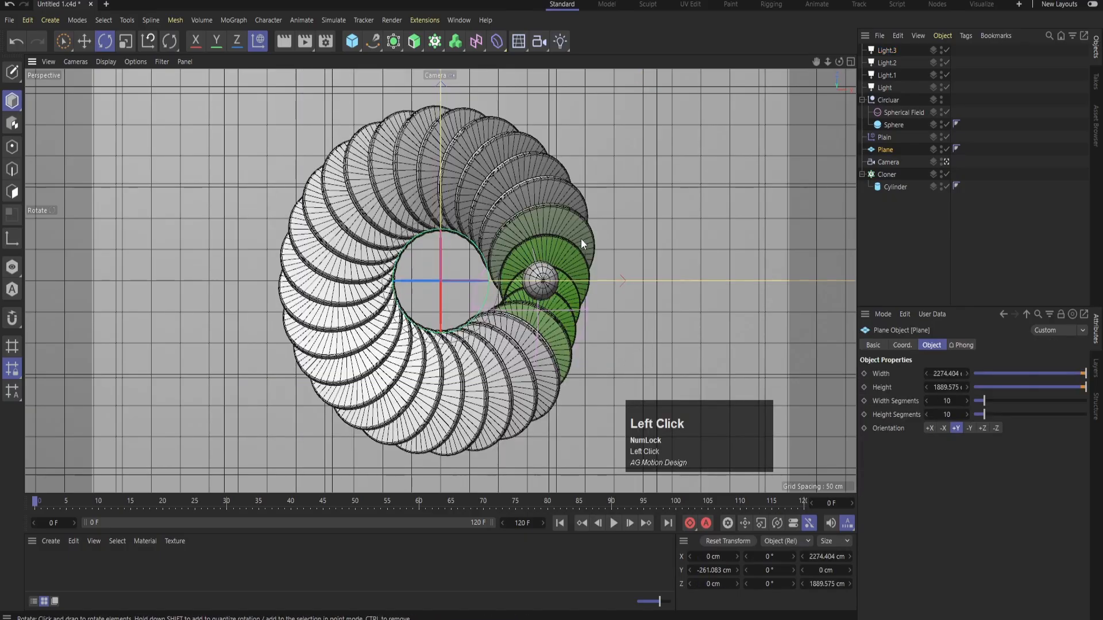
middle_click(580, 239)
key("e")
left_click_drag(228, 404, 227, 383)
middle_click(338, 252)
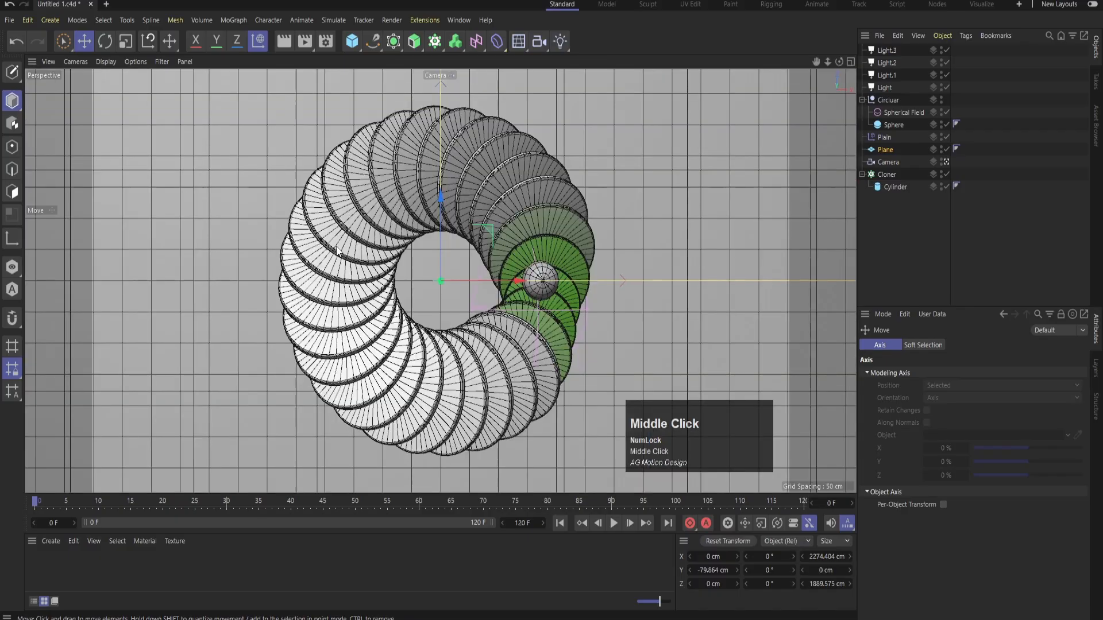
key("ctrl+r")
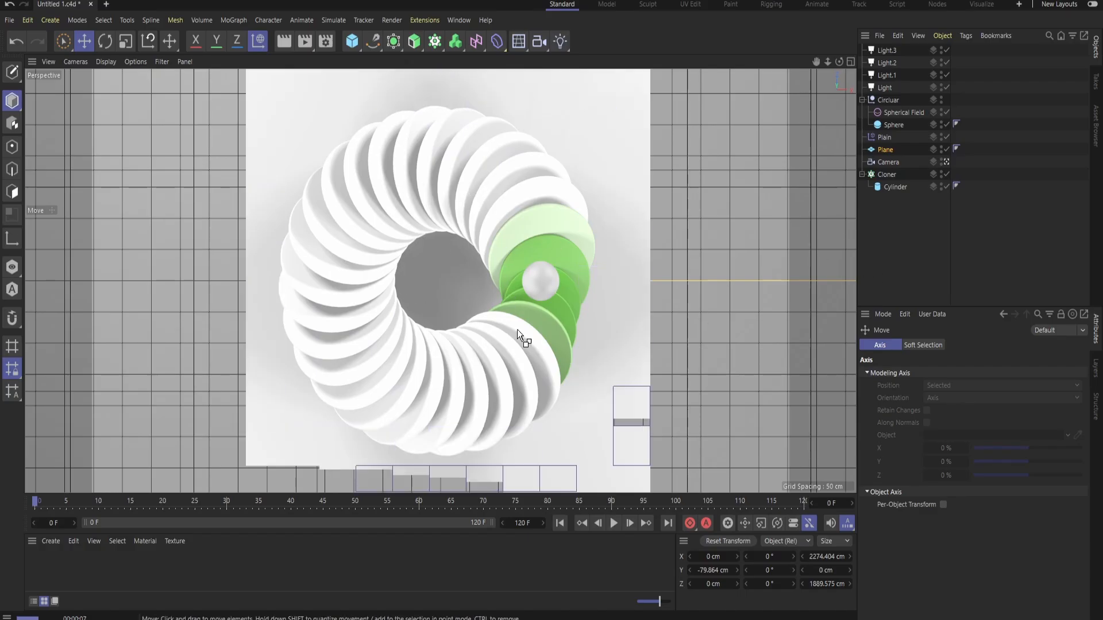
Step: Switch the Plain effector's color mode to Custom Color and set the color to orange (R 255, G 105, B 0)
left_click(913, 224)
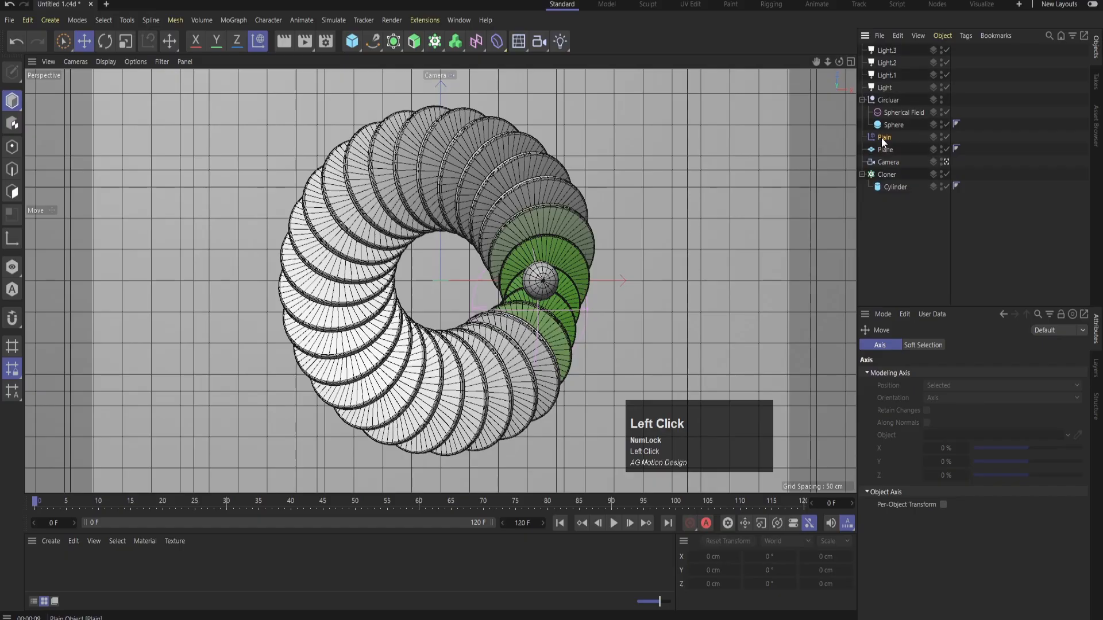
left_click(884, 140)
left_click(971, 345)
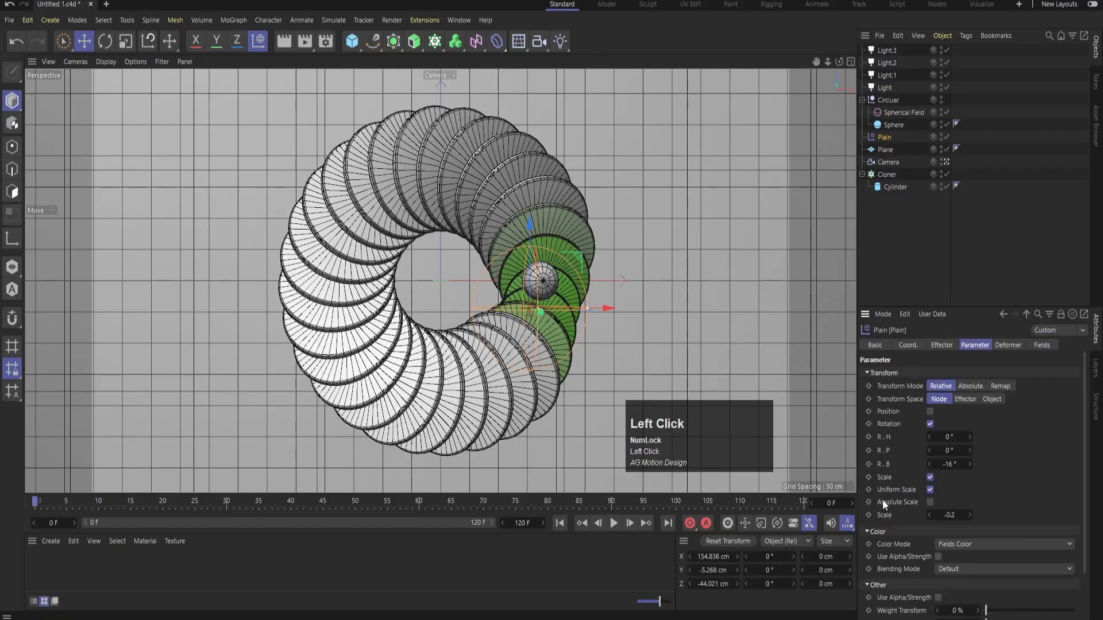
scroll(884, 500, "down", 4)
left_click(948, 483)
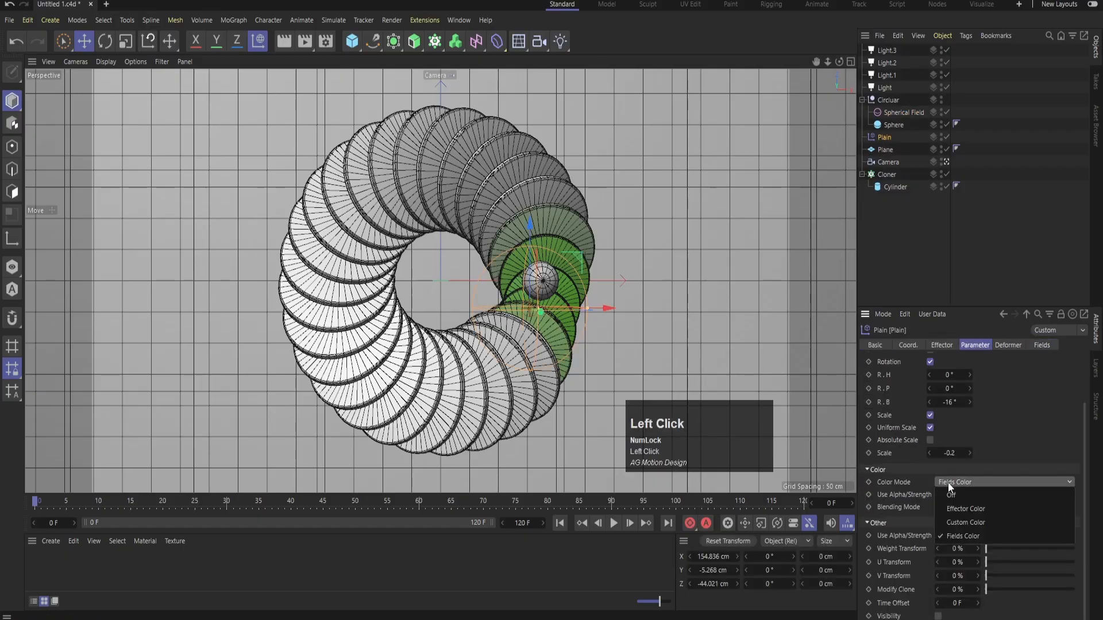
left_click(963, 524)
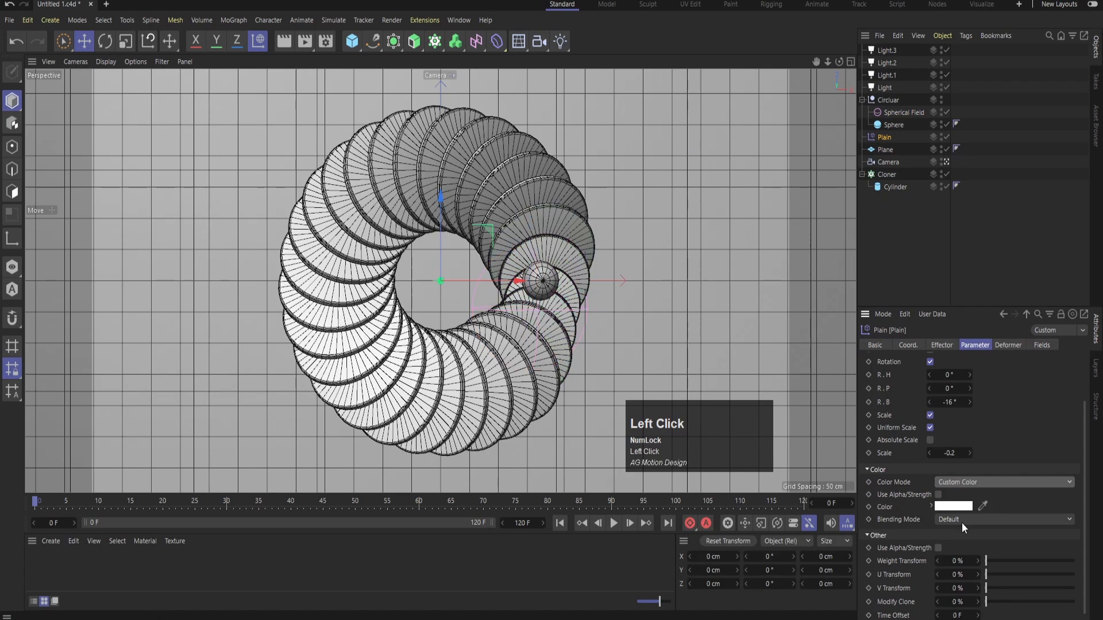
left_click(956, 502)
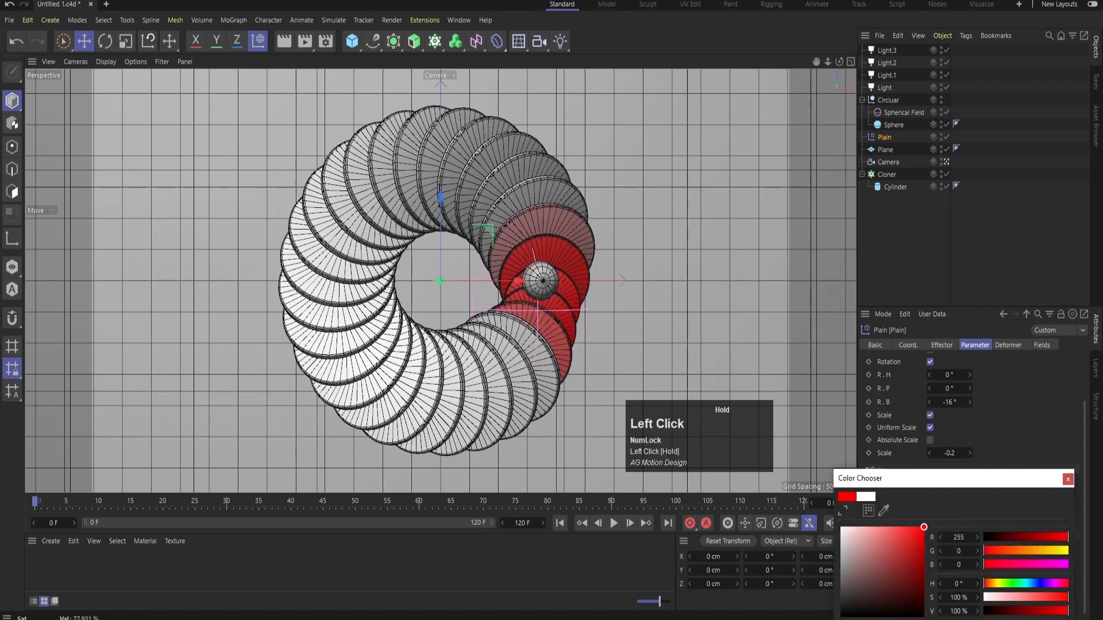
left_click_drag(1003, 551, 1031, 562)
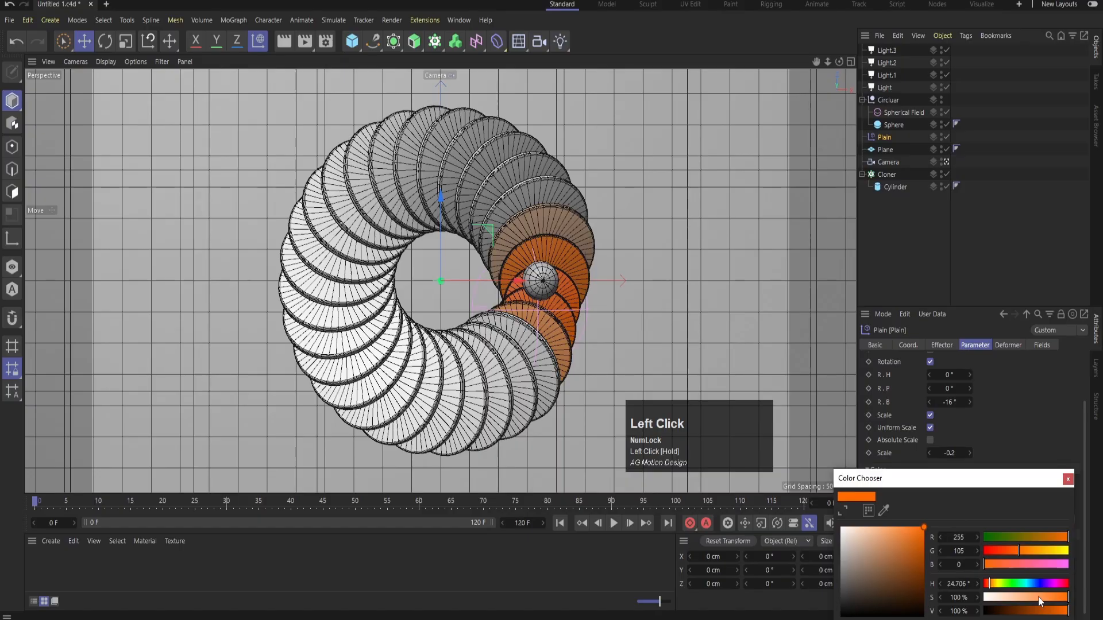
Step: Render the view to check the orange discs and play the orbit animation
key("ctrl+r")
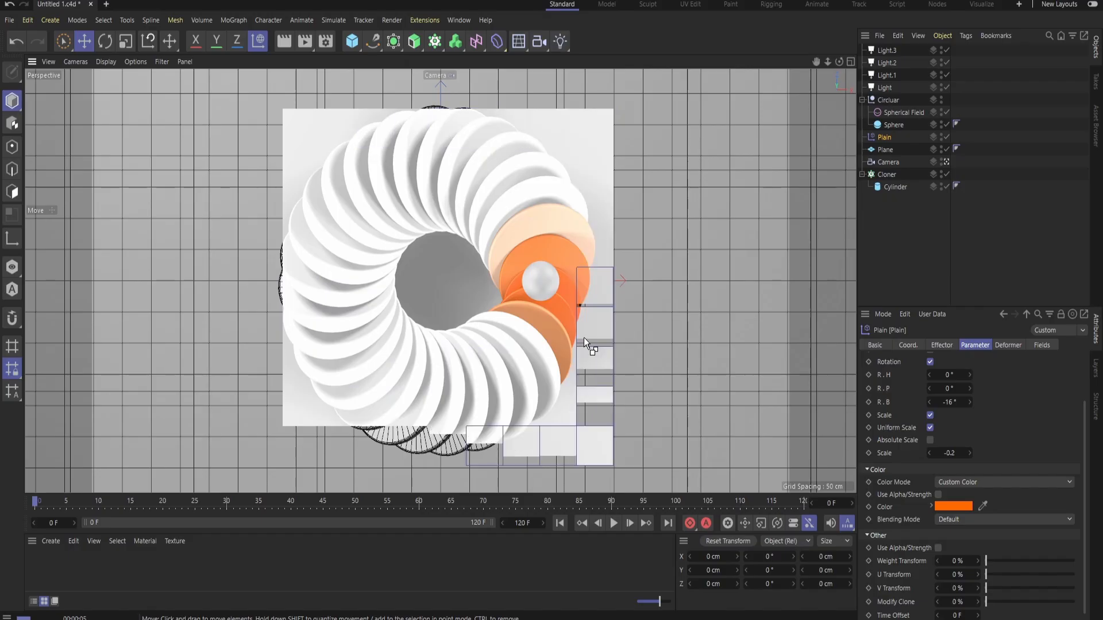
left_click(613, 523)
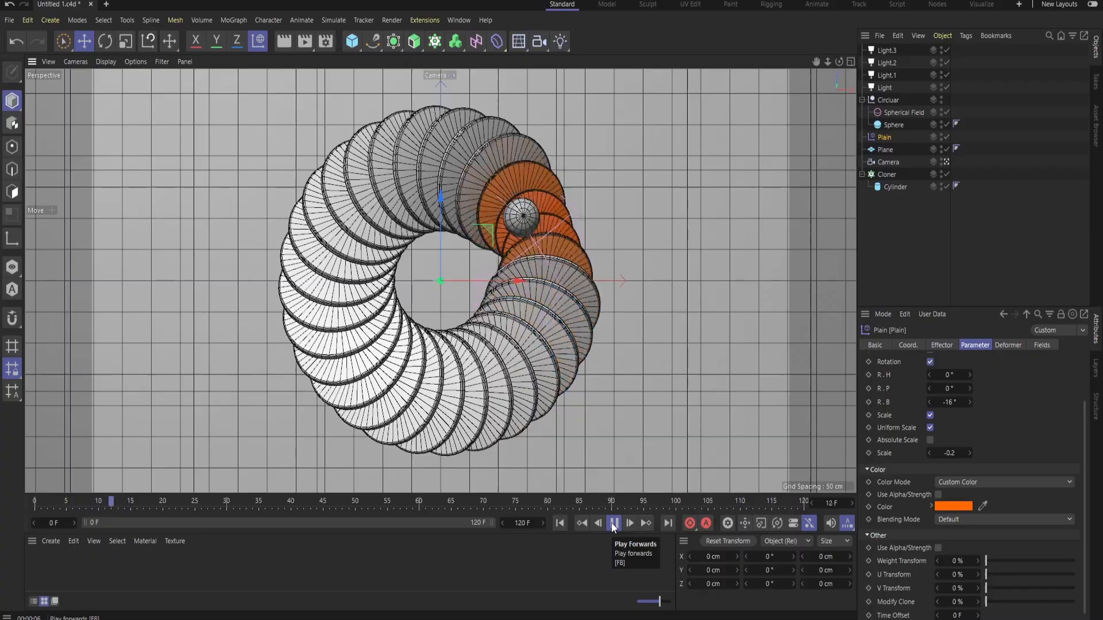
left_click(613, 523)
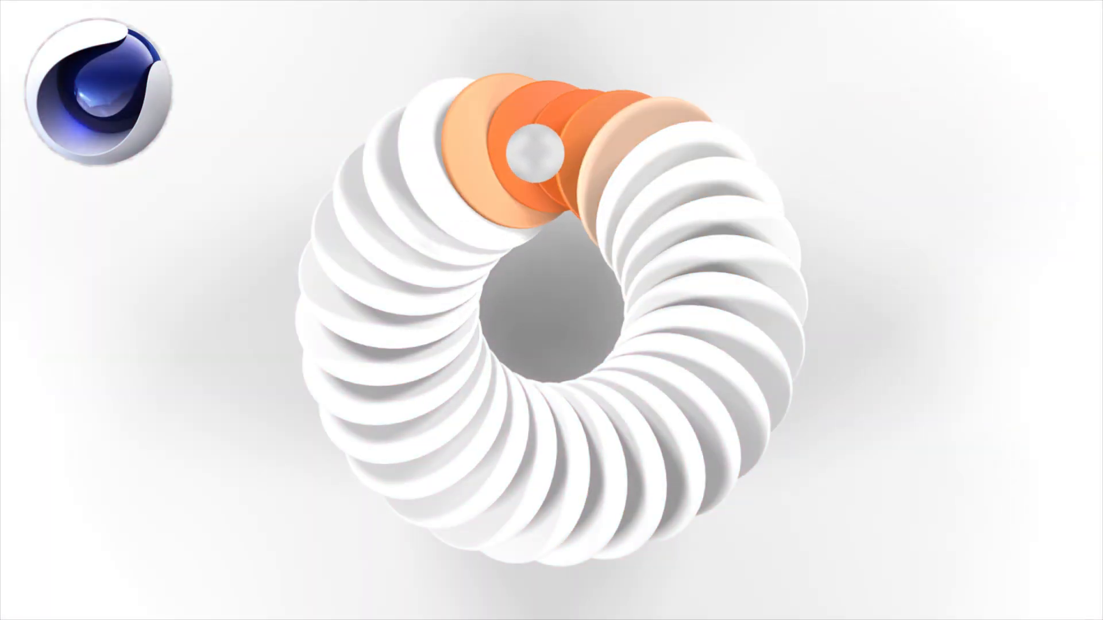